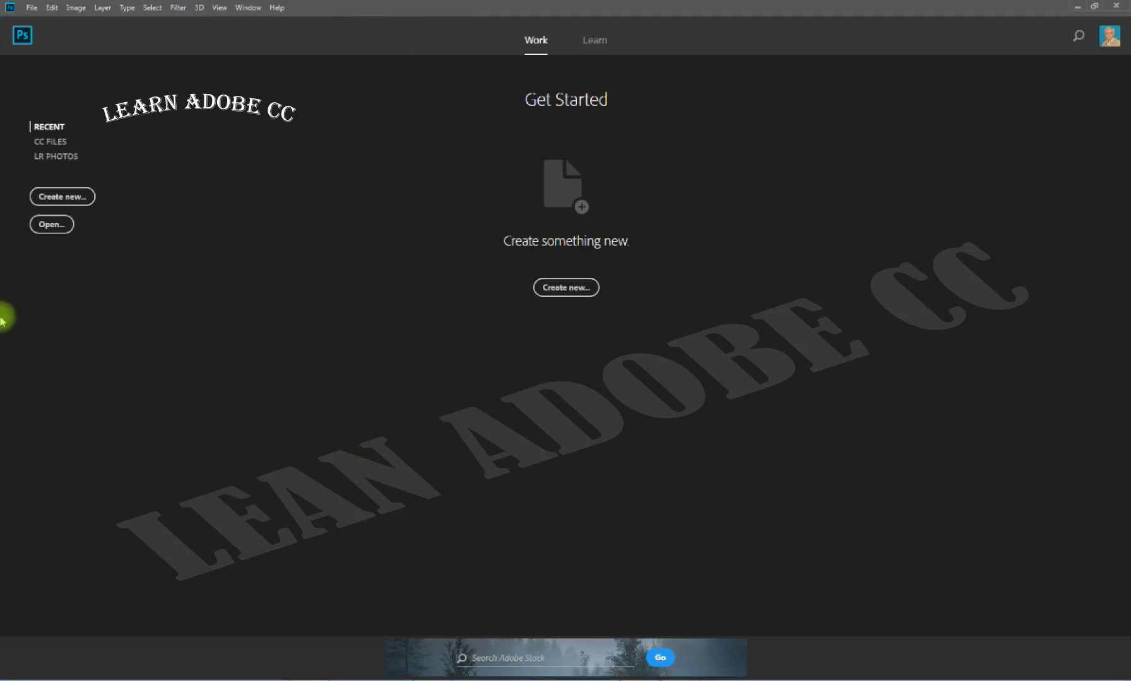
Create a blank Untitled-1 document from the Default Photoshop Size photo preset (7 x 5 in, 300 ppi).
left_click(60, 203)
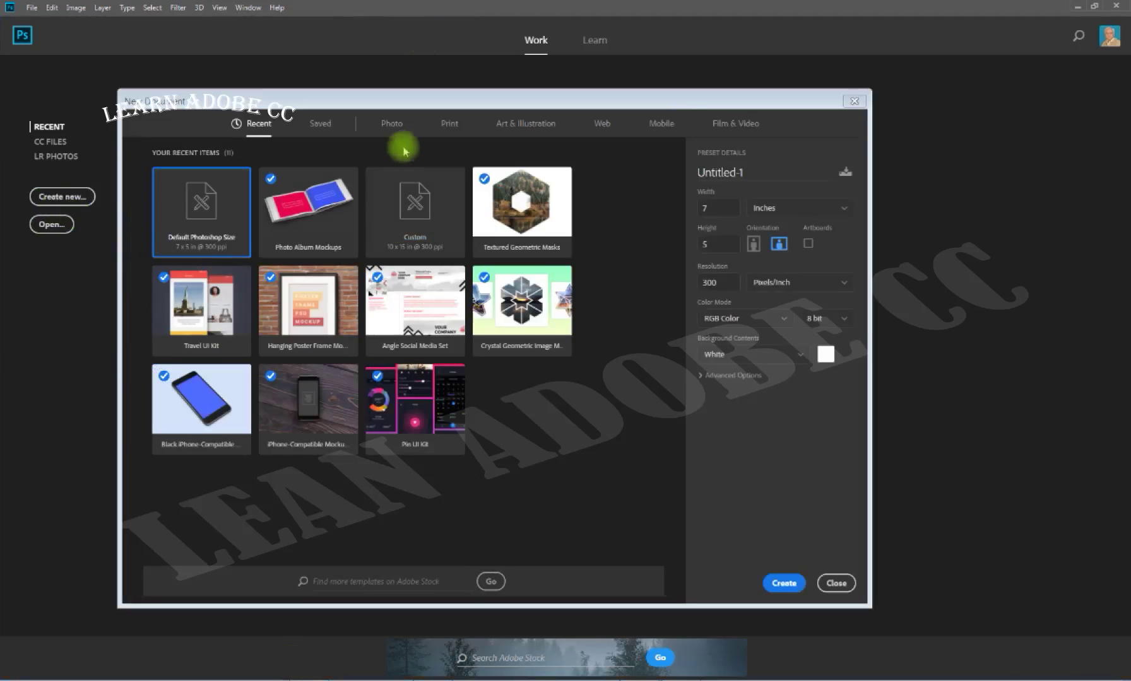
left_click(391, 123)
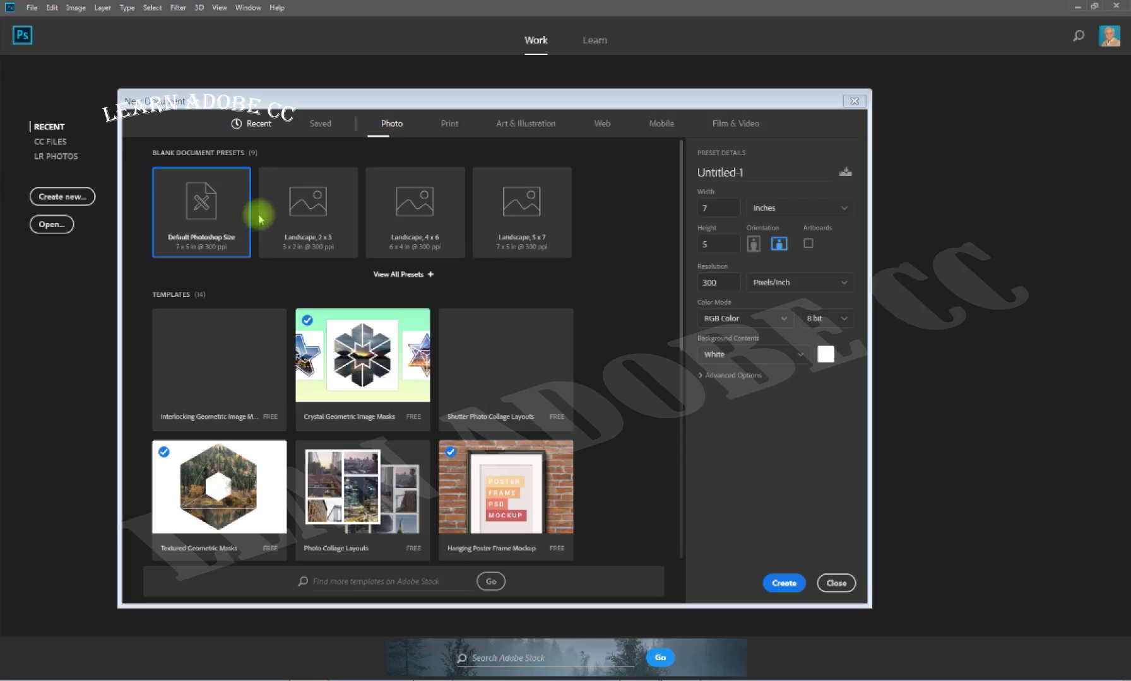
double_click(189, 240)
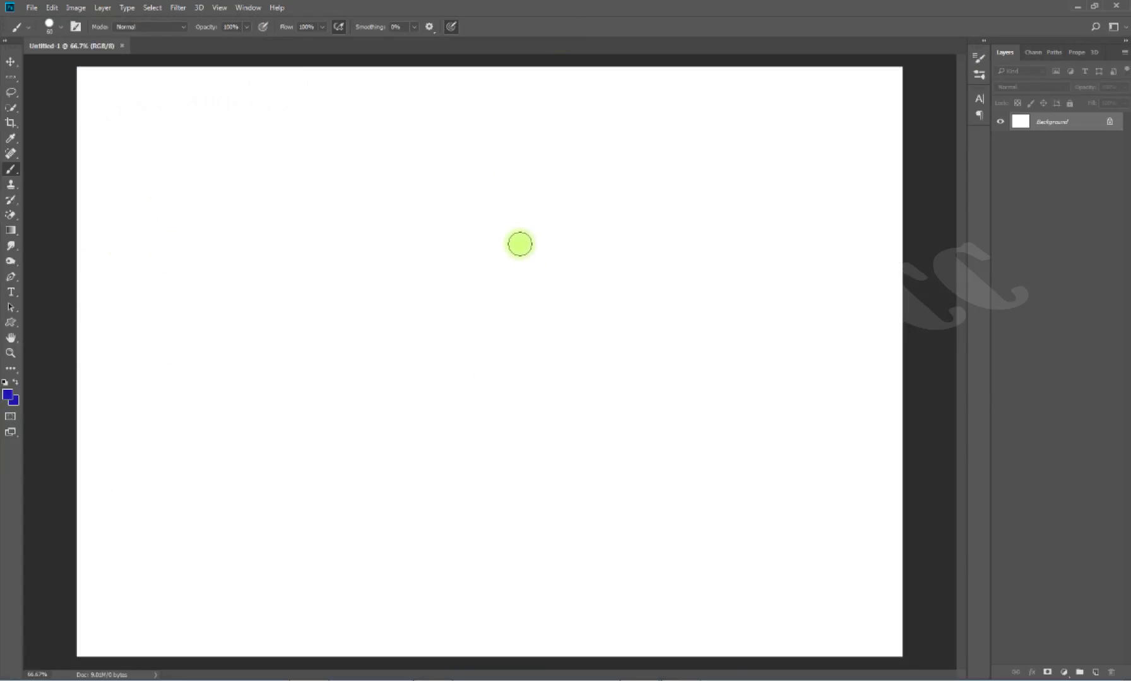
Paint two blue test strokes with the Brush tool, shrinking the brush between them.
key("F9")
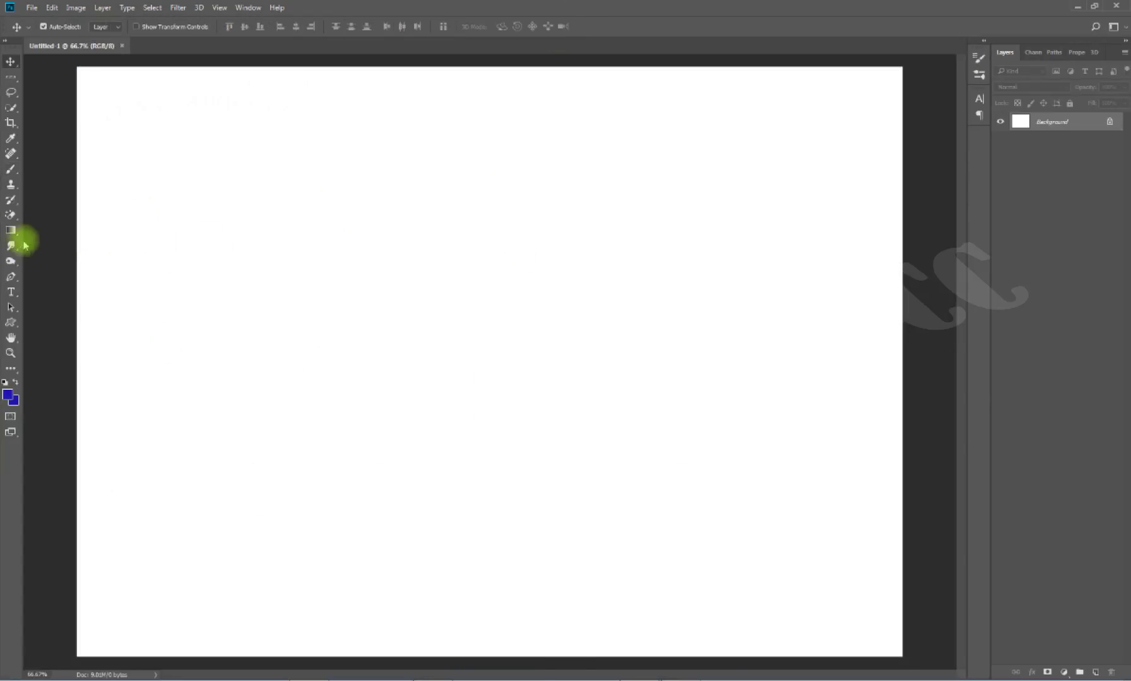
left_click(10, 175)
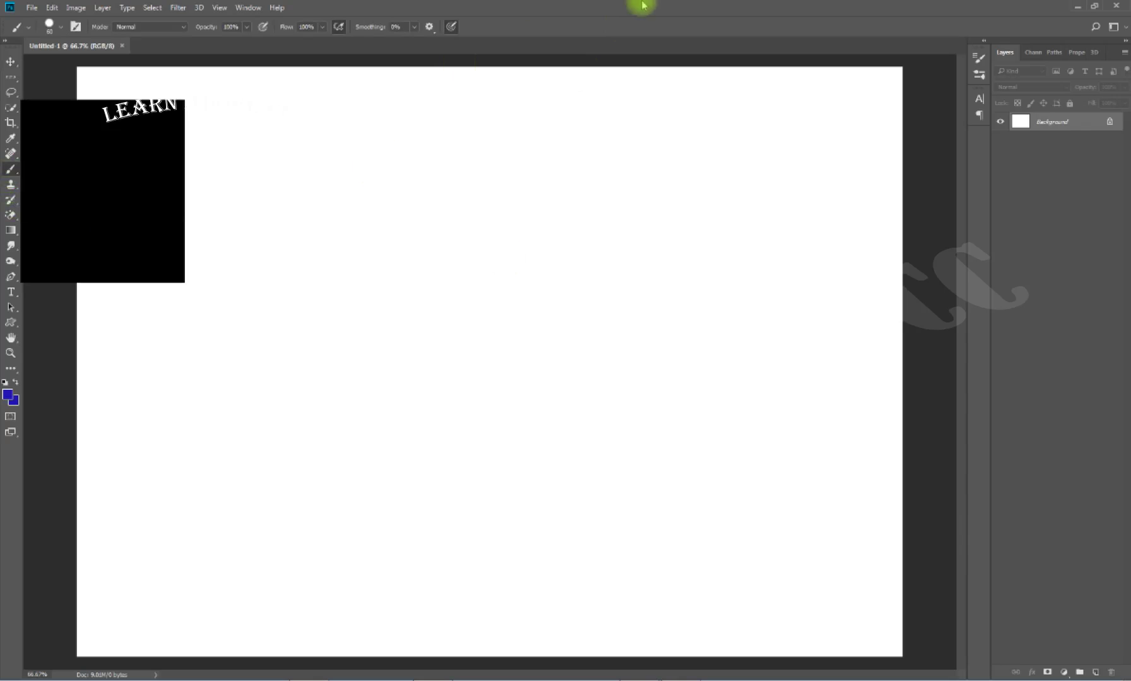
mouse_move(137, 240)
left_mouse_down()
mouse_move(259, 173)
mouse_move(391, 184)
mouse_move(265, 238)
mouse_move(424, 273)
mouse_move(516, 257)
mouse_move(676, 144)
mouse_move(530, 323)
mouse_move(166, 386)
mouse_move(644, 354)
mouse_move(792, 287)
left_mouse_up()
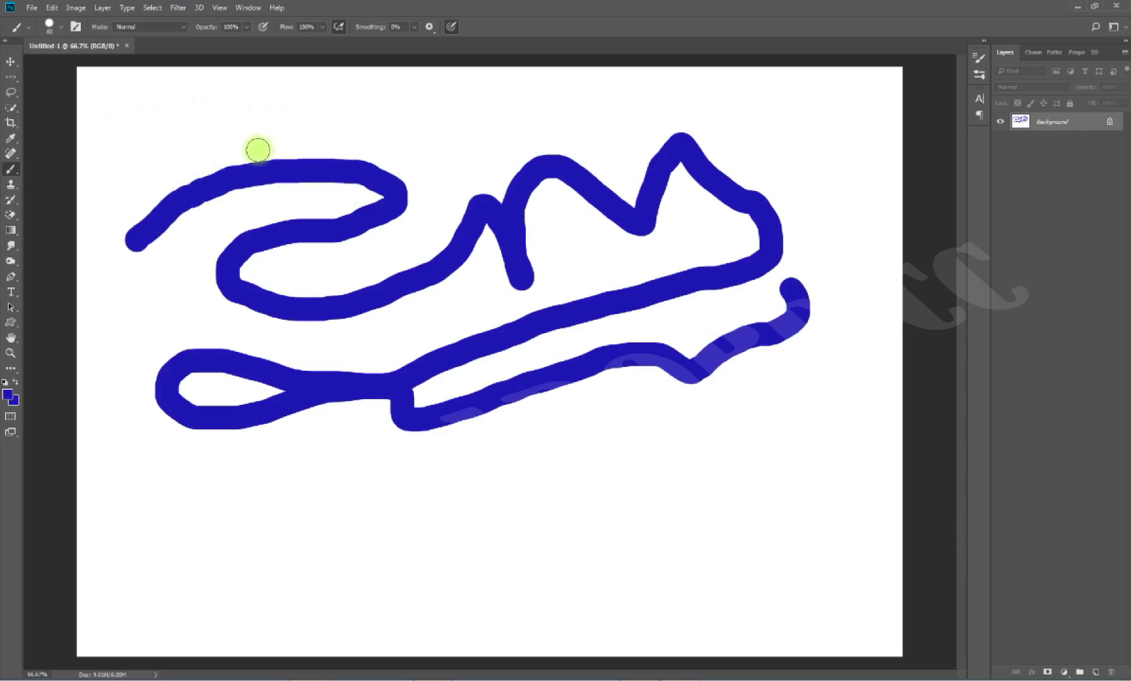
key("bracketleft")
key("bracketleft")
key("bracketleft")
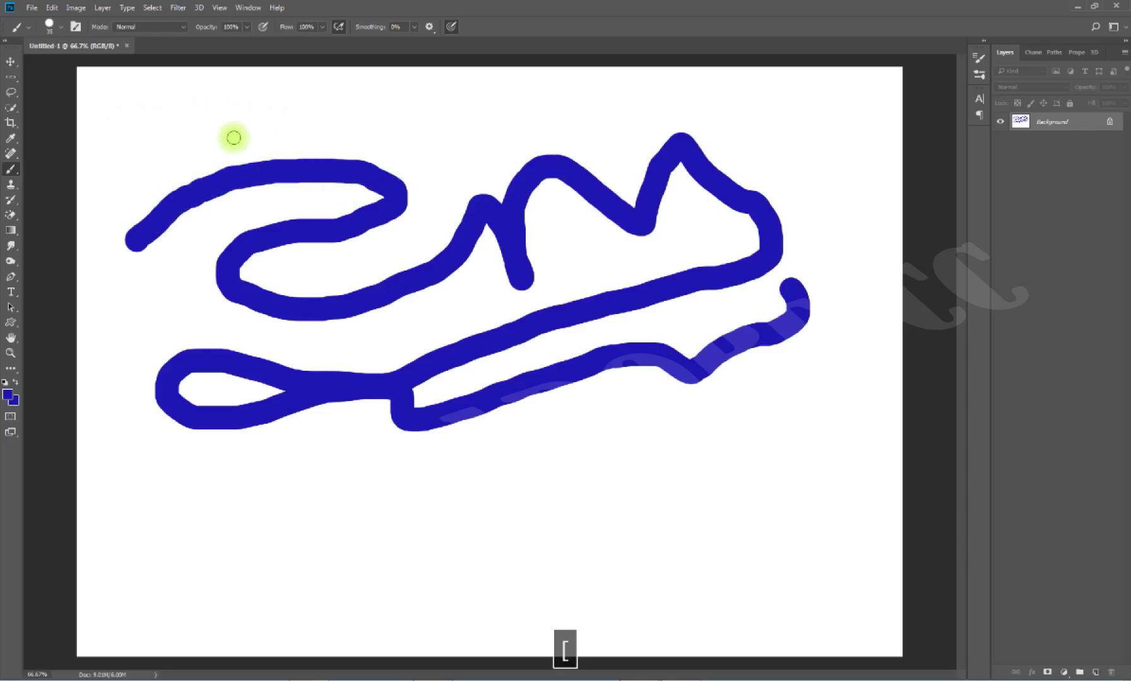
mouse_move(127, 181)
left_mouse_down()
mouse_move(578, 109)
mouse_move(787, 126)
left_mouse_up()
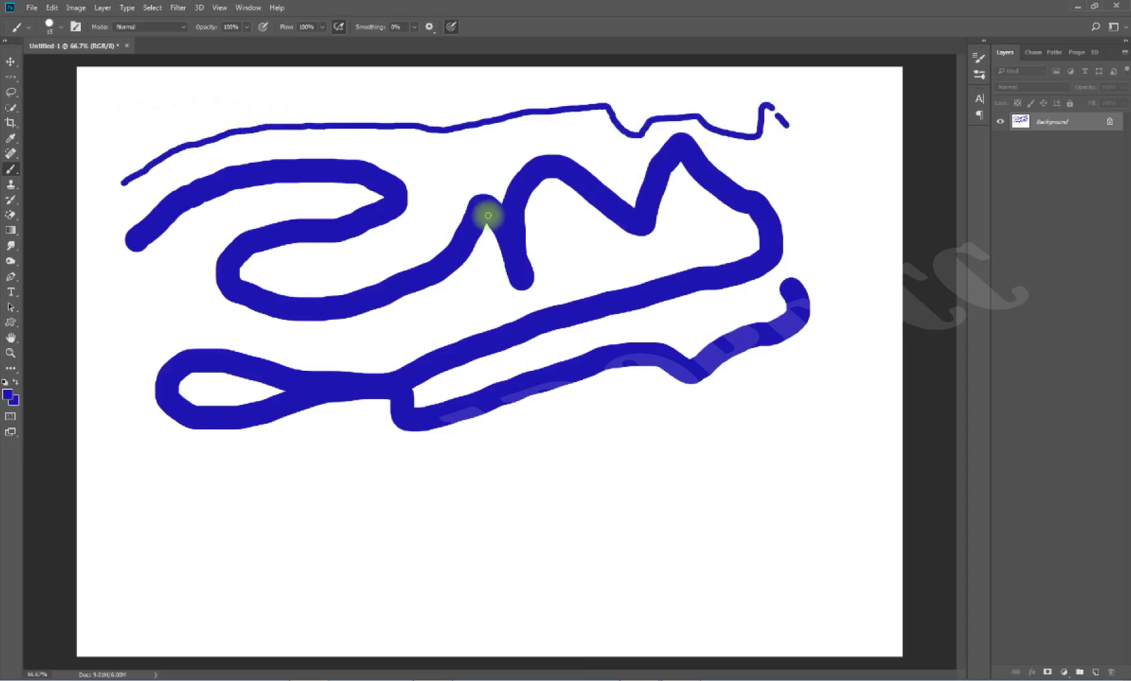
Undo all the test strokes to restore the blank white canvas.
key("F9")
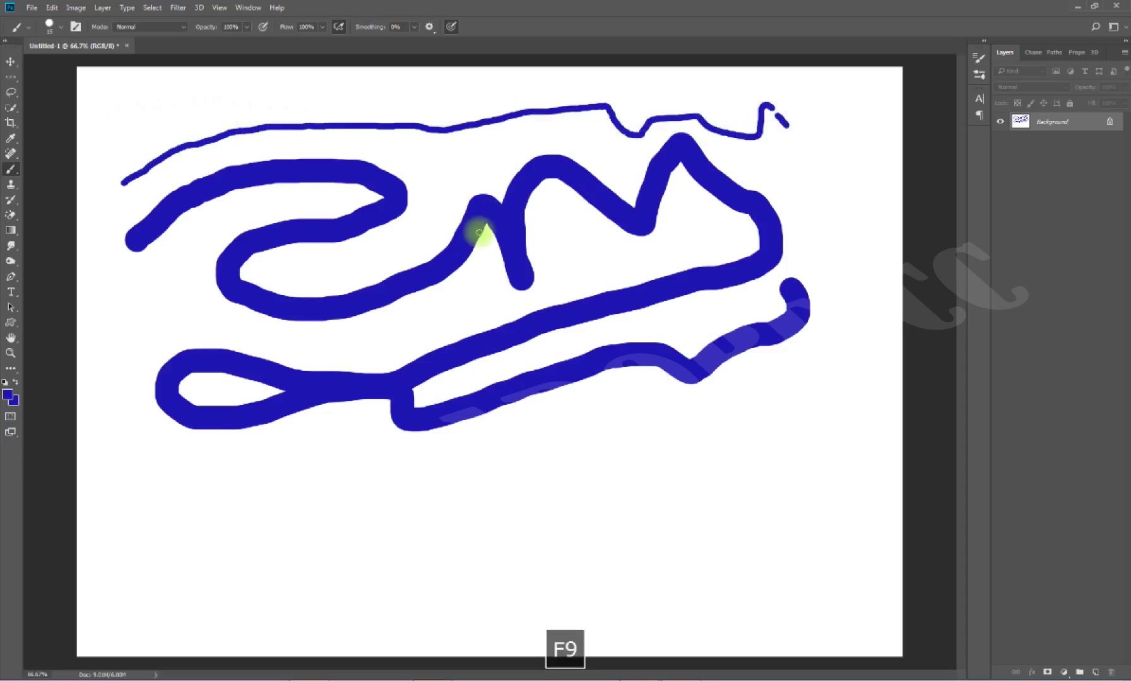
key("ctrl+z")
key("ctrl+alt+z")
key("ctrl+alt+z")
key("ctrl+alt+z")
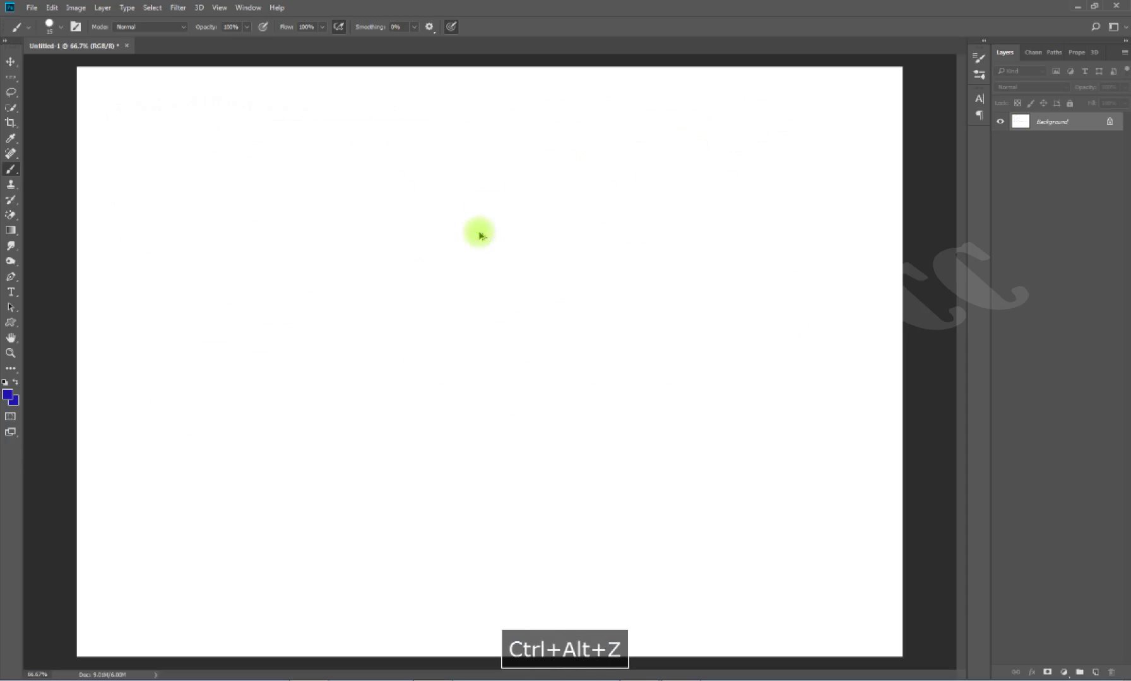
key("F9")
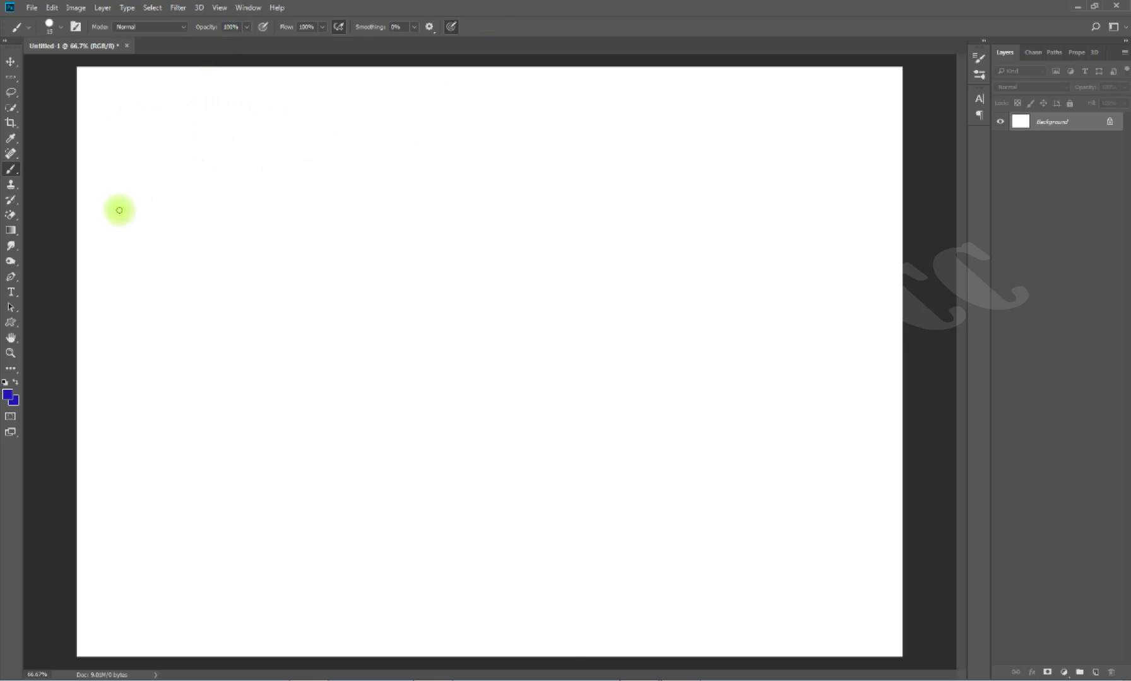
Enlarge the brush, paint two thick blue horizontal strokes, and drop opacity to 1%.
key("bracketright")
mouse_move(111, 241)
left_mouse_down()
mouse_move(580, 187)
mouse_move(756, 142)
left_mouse_up()
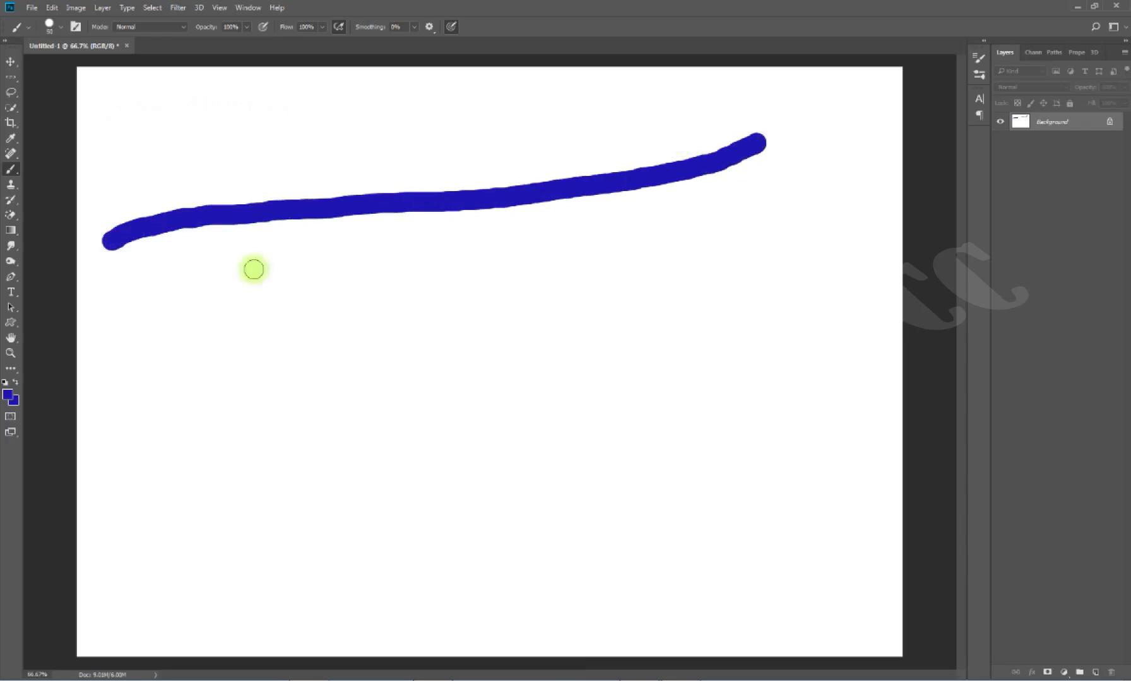
left_click_drag(127, 311, 835, 181)
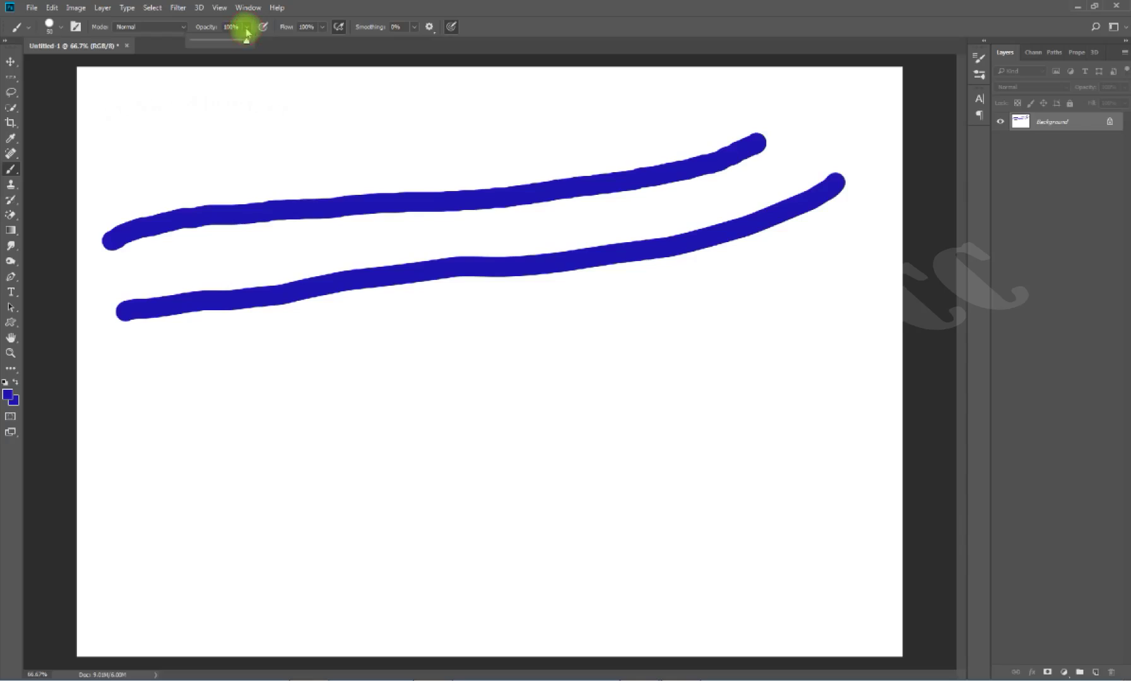
left_click_drag(246, 39, 154, 57)
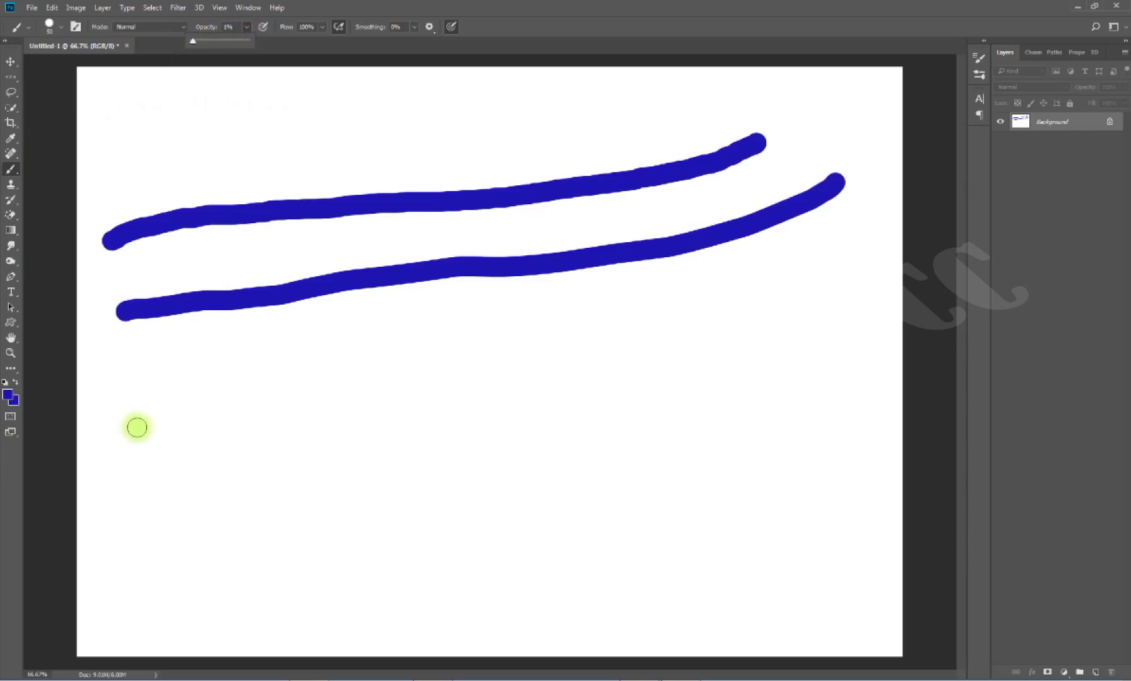
Paint a nearly invisible stroke at 1% opacity, then two translucent lavender strokes at 41%.
left_click_drag(126, 419, 889, 207)
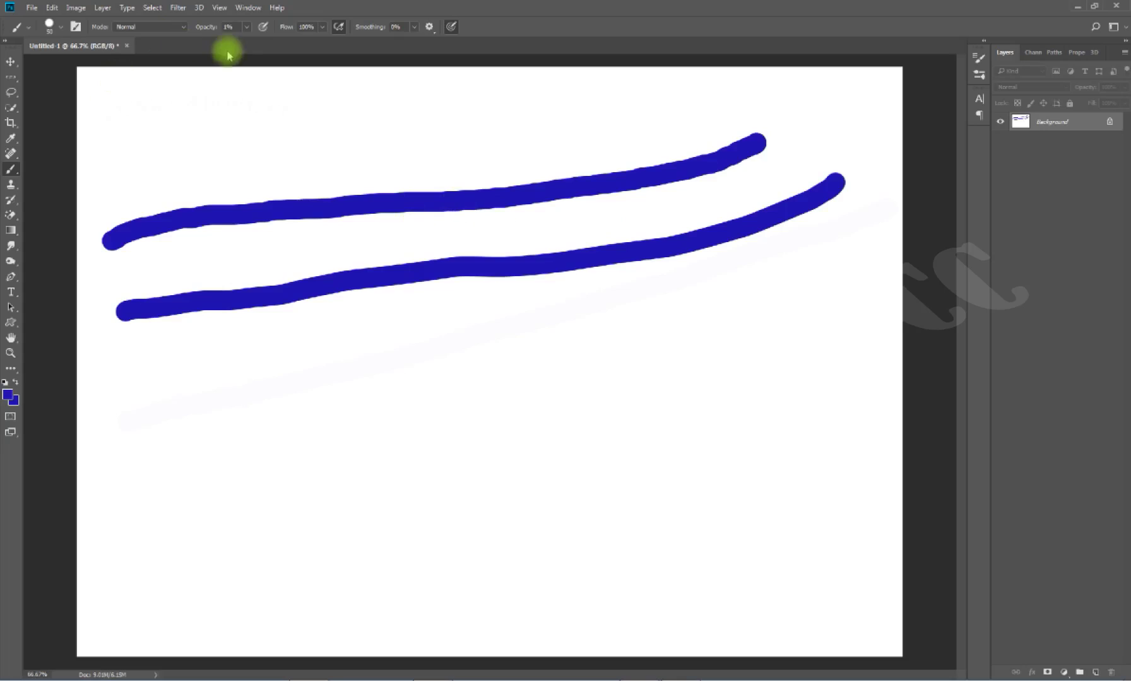
left_click_drag(243, 38, 280, 51)
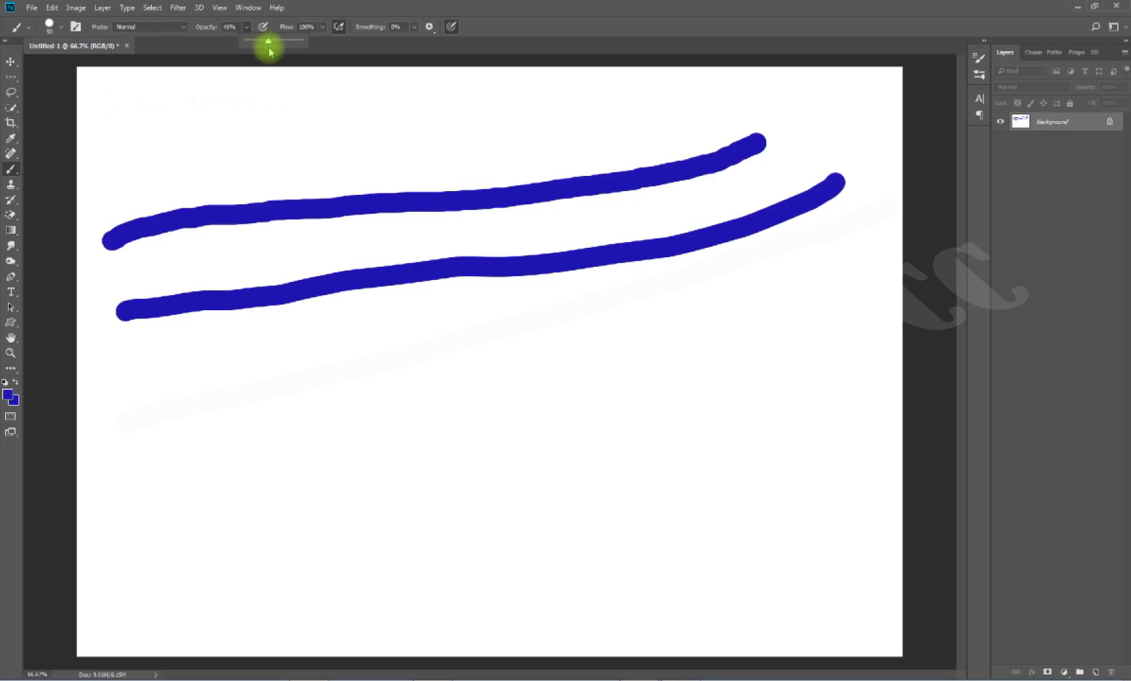
mouse_move(108, 434)
left_mouse_down()
mouse_move(740, 281)
mouse_move(846, 270)
left_mouse_up()
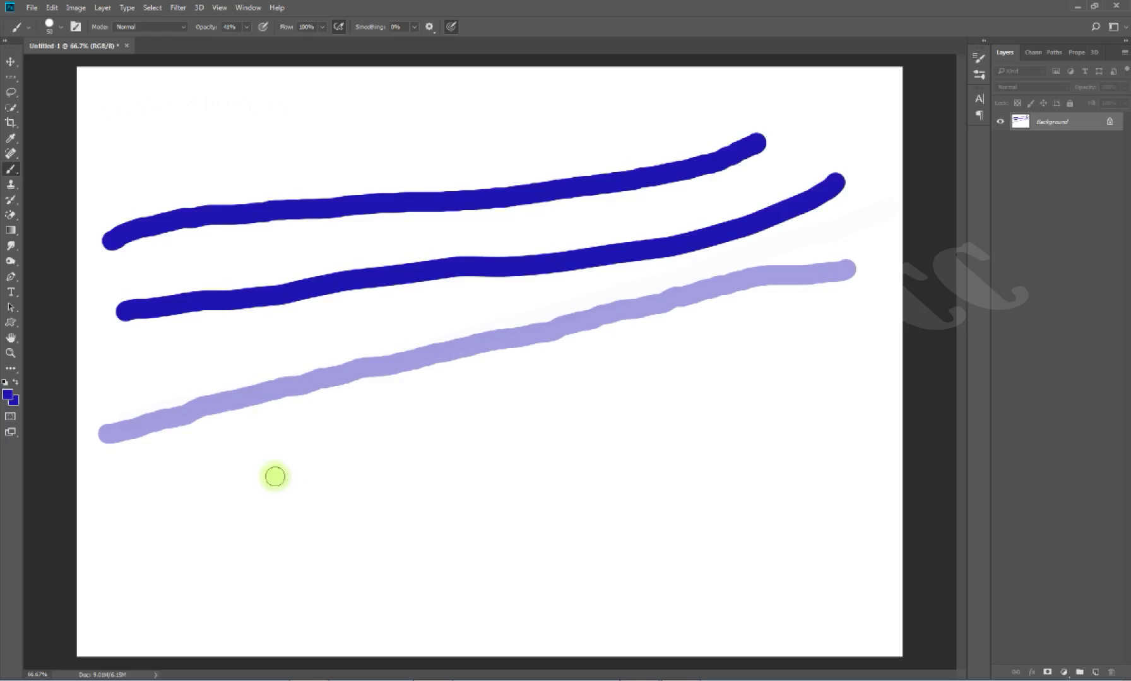
left_click_drag(239, 394, 341, 233)
Return brush opacity to 100% and paint a solid blue stroke along the top.
left_click(246, 27)
left_click(231, 41)
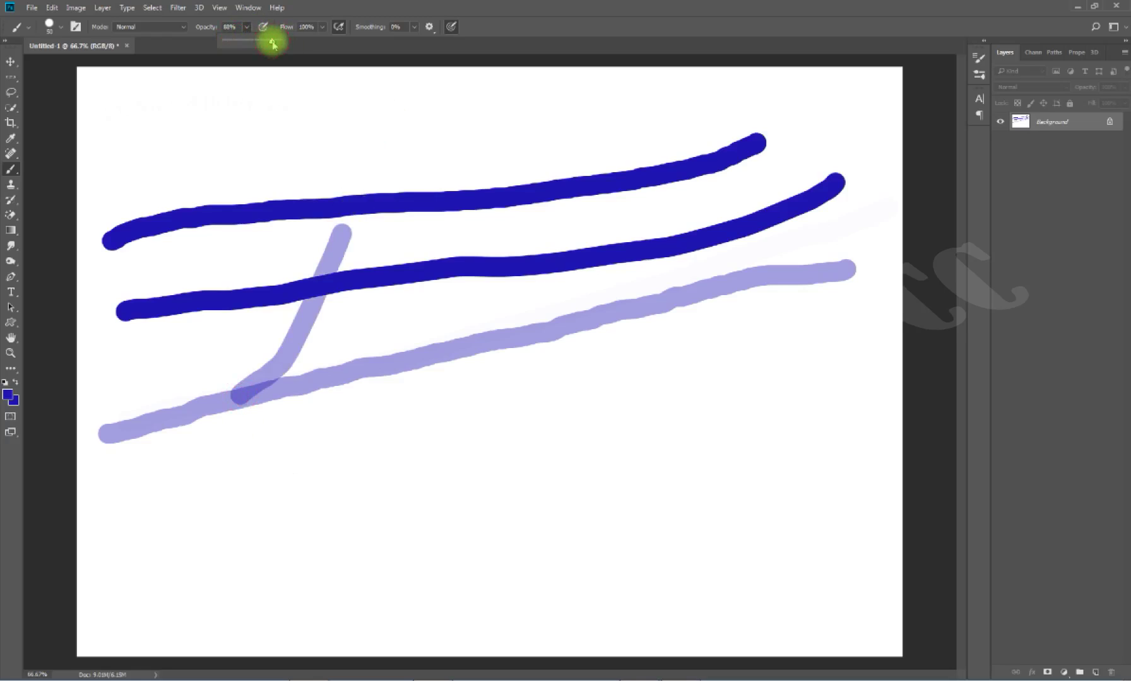
left_click(272, 42)
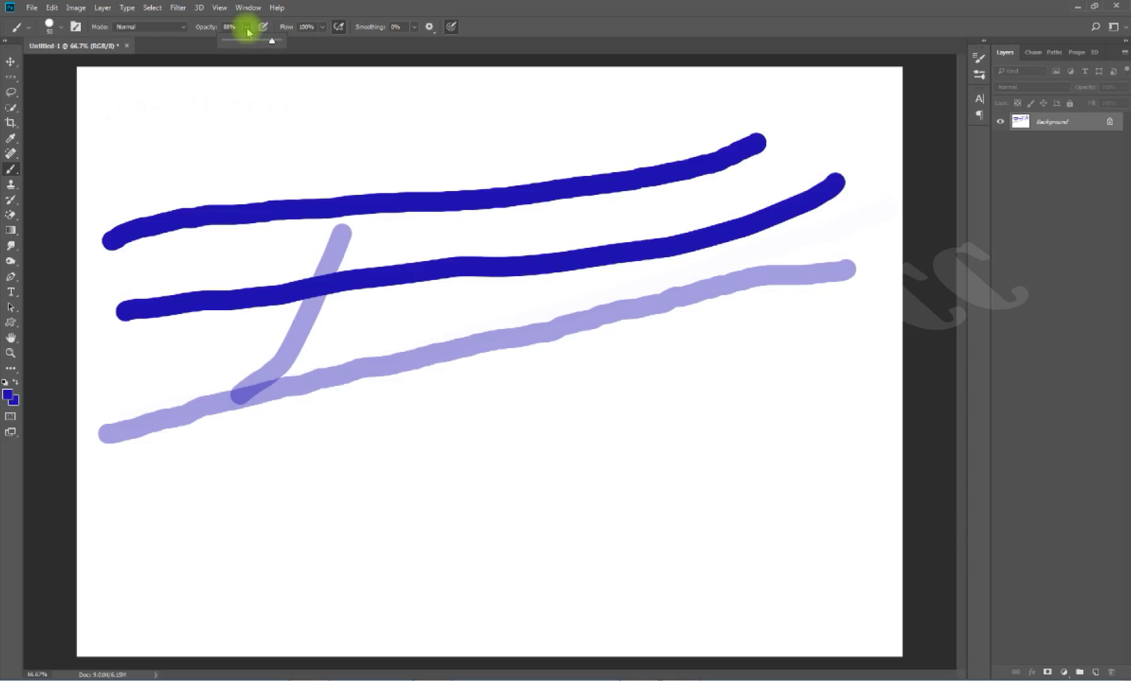
left_click_drag(272, 42, 338, 40)
left_click_drag(183, 135, 552, 81)
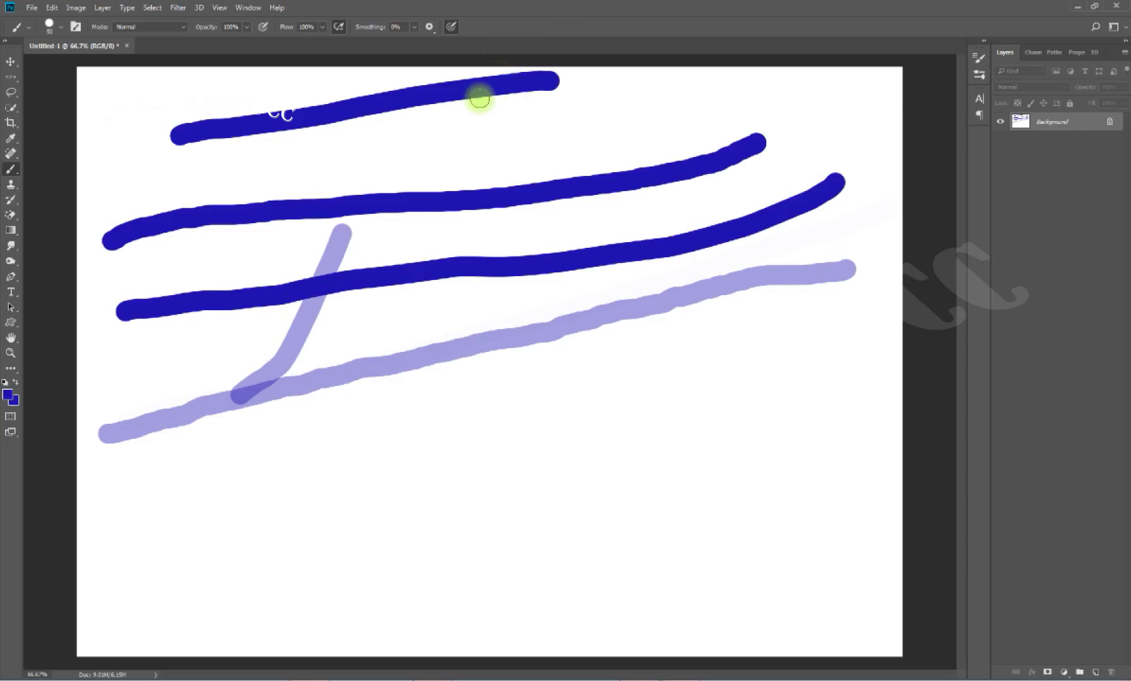
Lower brush flow to 19% and paint a long looping diagonal stroke plus short dashes.
left_click(322, 26)
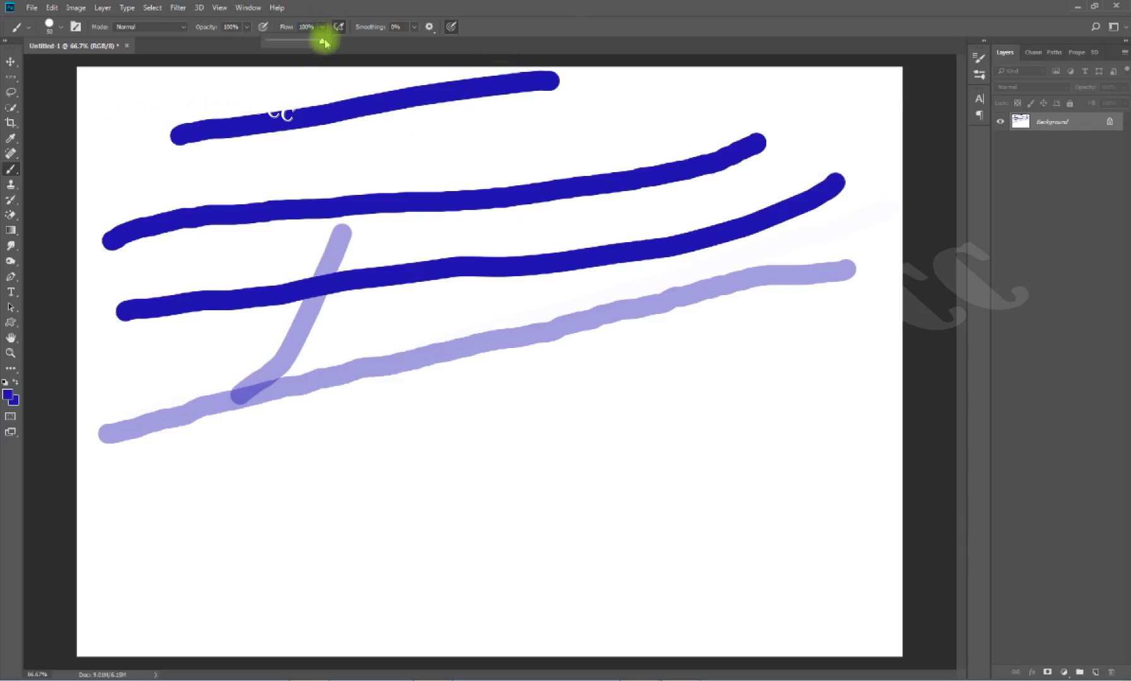
left_click_drag(322, 42, 280, 41)
mouse_move(126, 586)
left_mouse_down()
mouse_move(547, 332)
mouse_move(727, 288)
mouse_move(624, 371)
mouse_move(409, 472)
mouse_move(756, 398)
mouse_move(576, 492)
left_mouse_up()
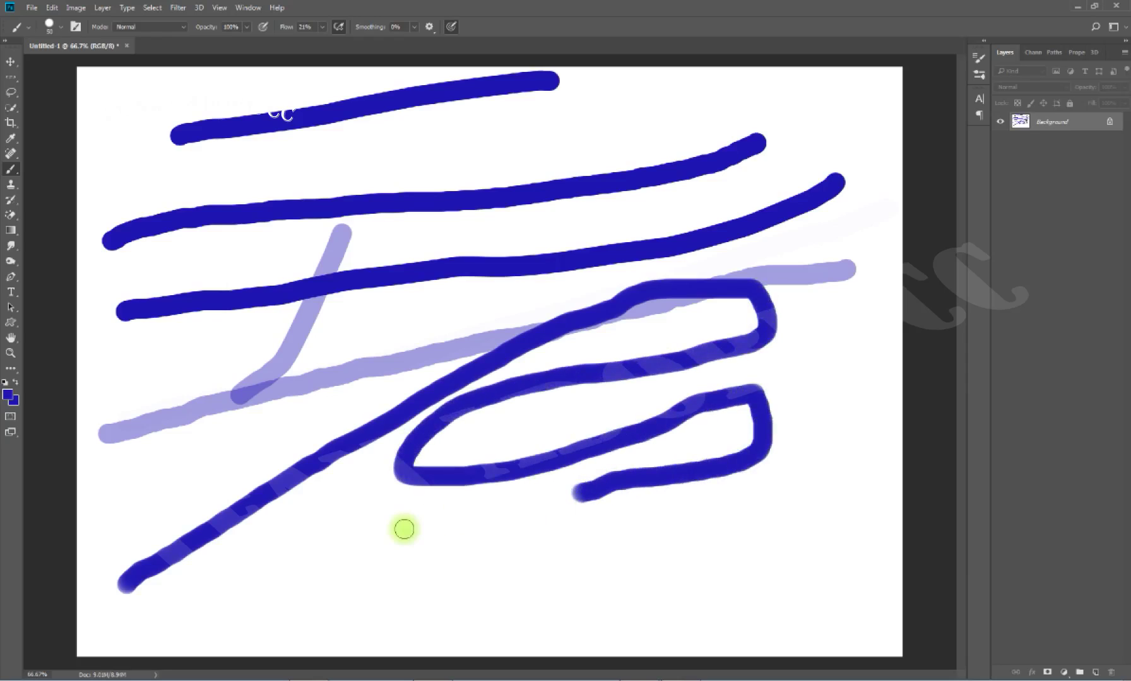
left_click_drag(404, 530, 481, 535)
left_click_drag(253, 562, 369, 554)
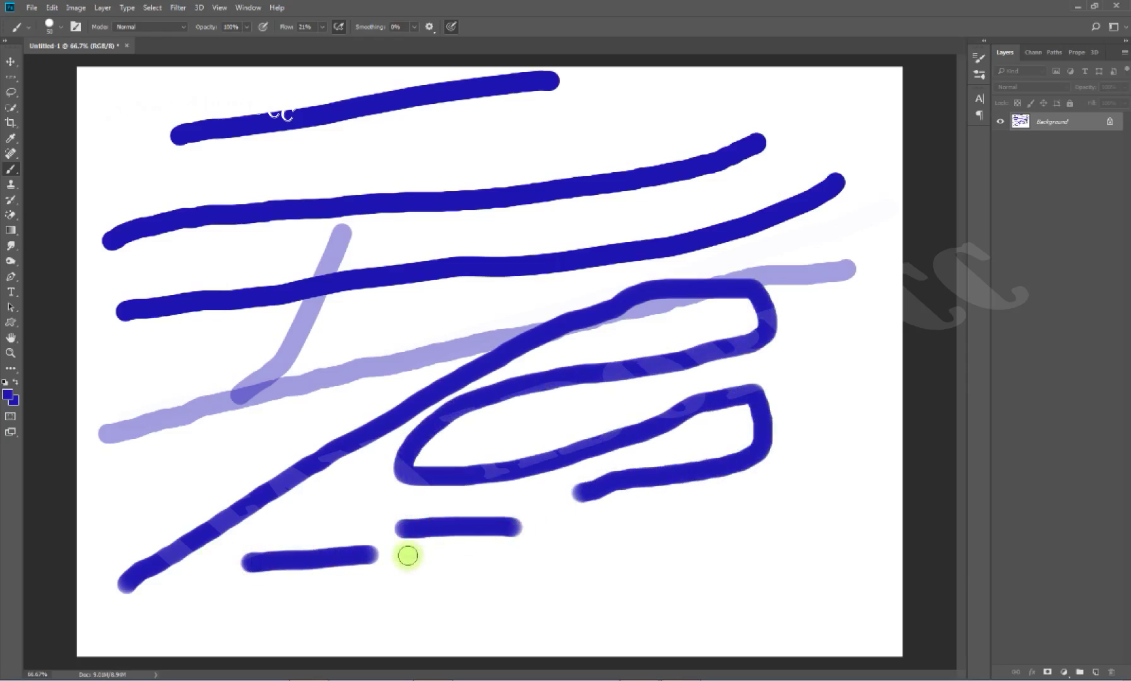
Drop flow to 1% for faint pale scribbles near the top, then raise flow to 84%.
left_click(322, 27)
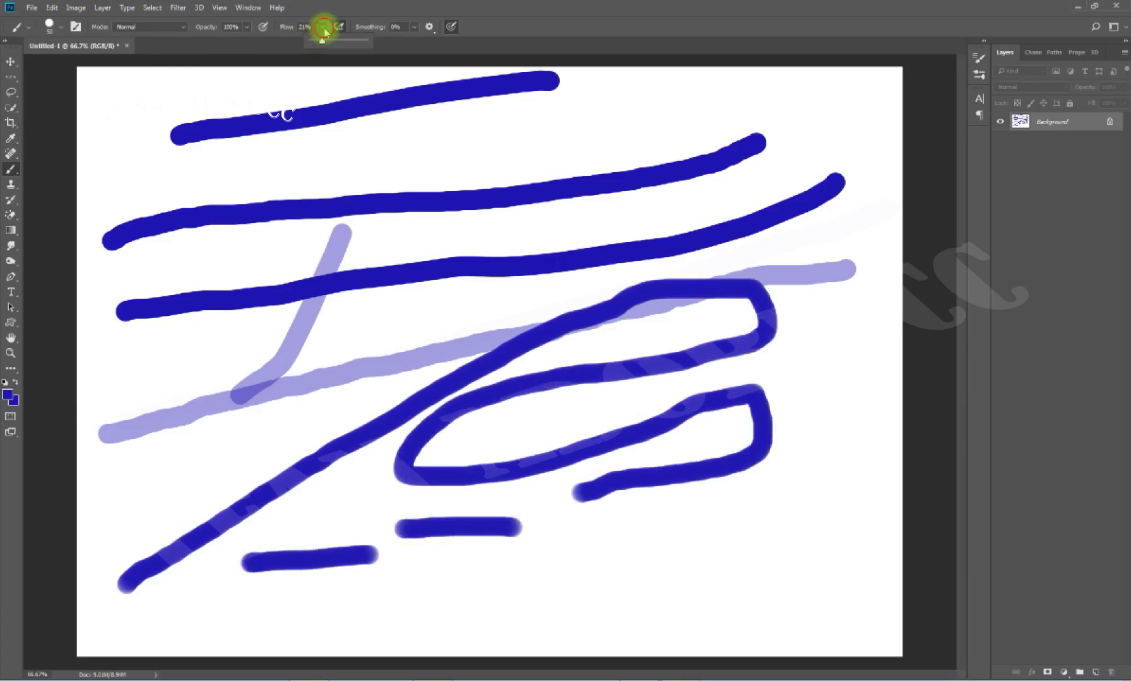
left_click_drag(322, 43, 310, 42)
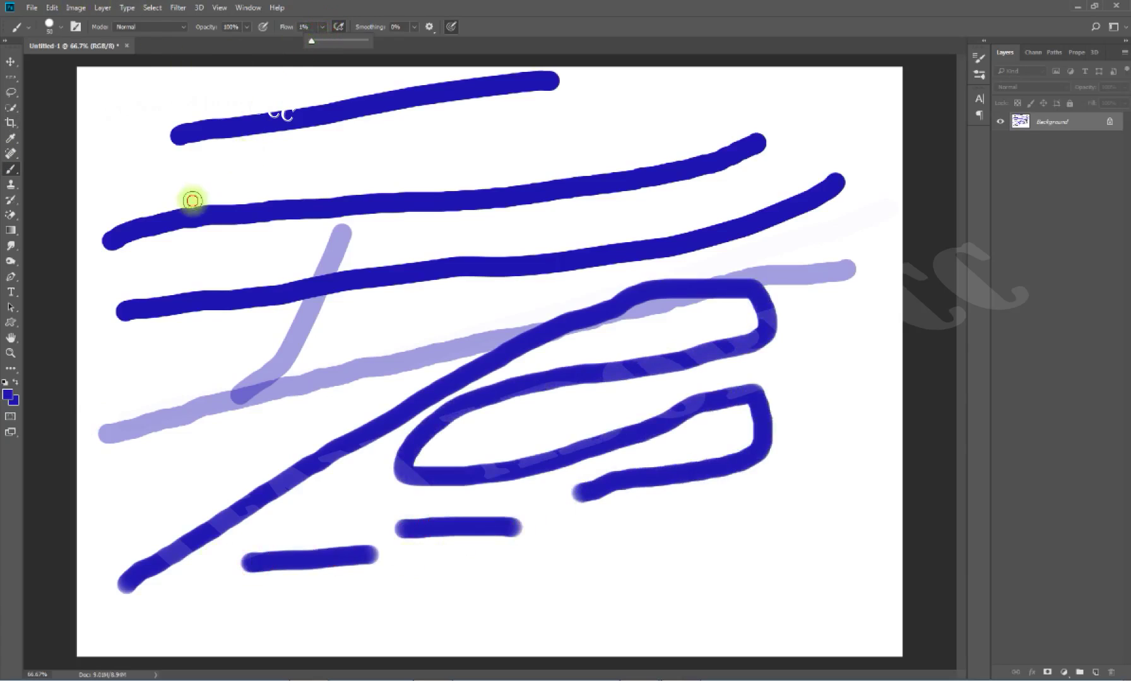
mouse_move(192, 201)
left_mouse_down()
mouse_move(357, 159)
mouse_move(265, 165)
left_mouse_up()
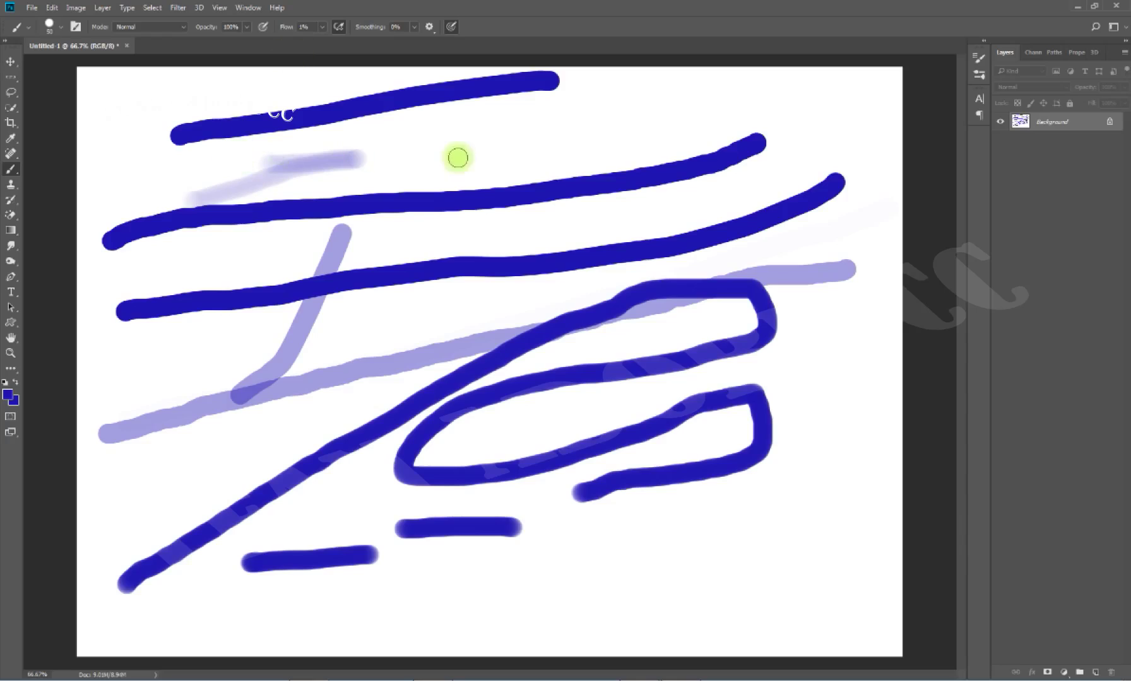
left_click_drag(394, 162, 508, 134)
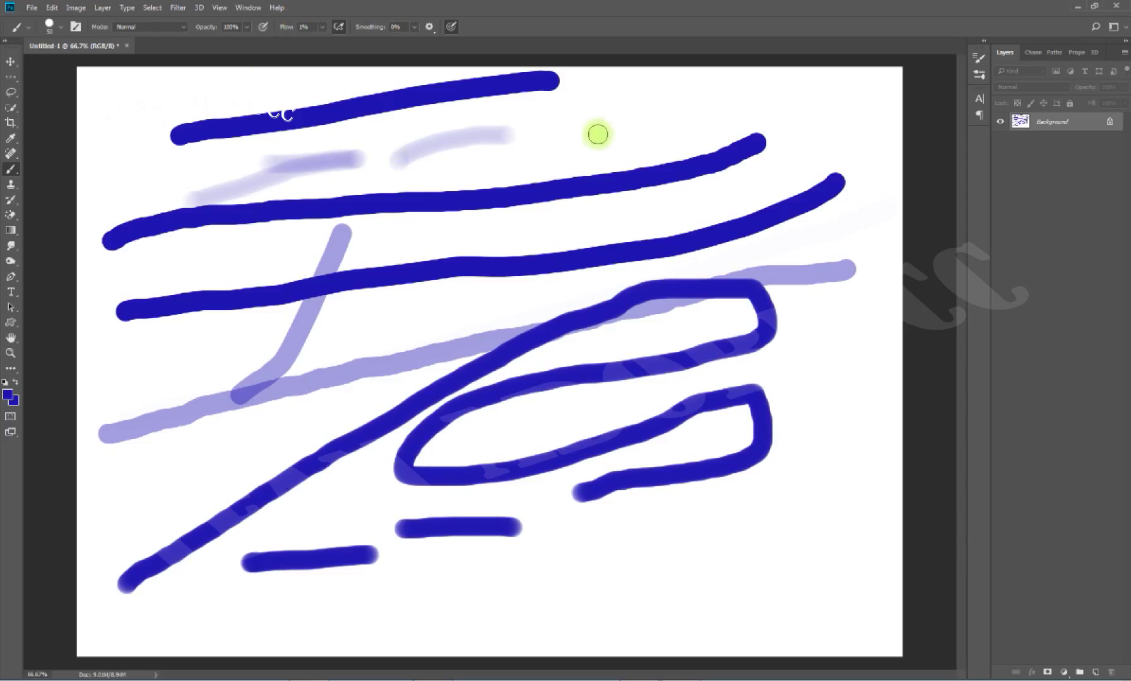
mouse_move(568, 134)
left_mouse_down()
mouse_move(782, 88)
mouse_move(649, 127)
mouse_move(719, 139)
mouse_move(483, 159)
mouse_move(558, 106)
mouse_move(424, 142)
mouse_move(137, 308)
mouse_move(260, 326)
mouse_move(396, 281)
mouse_move(464, 316)
mouse_move(555, 280)
mouse_move(621, 217)
mouse_move(714, 197)
mouse_move(405, 232)
mouse_move(498, 234)
left_mouse_up()
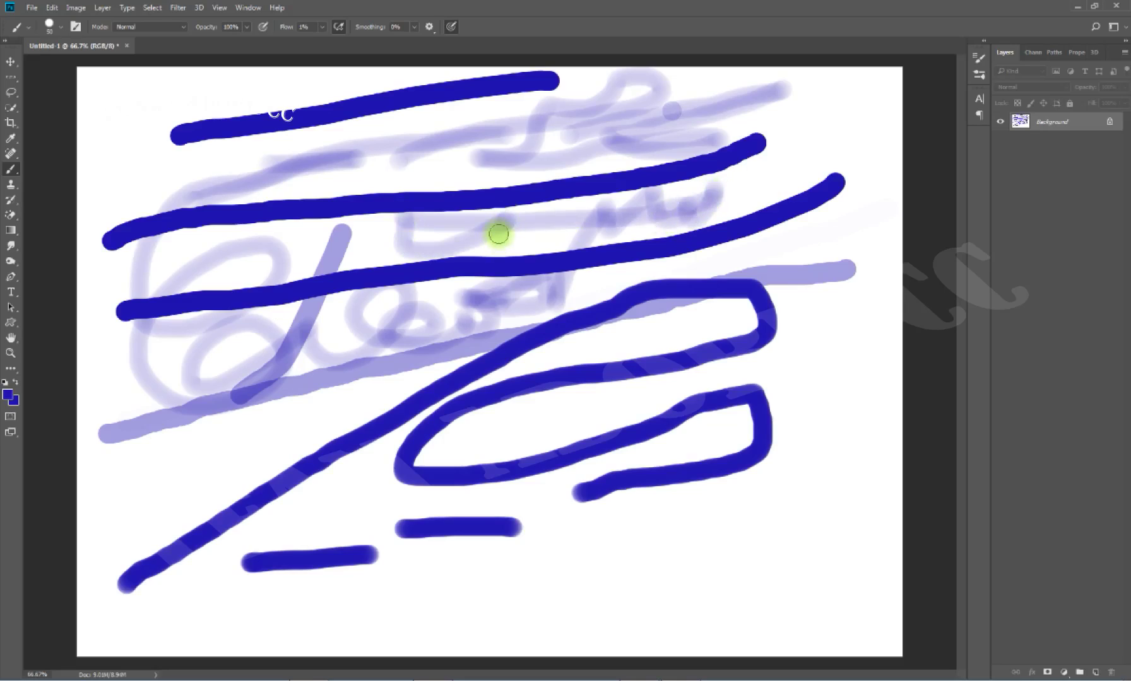
left_click(322, 27)
left_click_drag(323, 42, 416, 47)
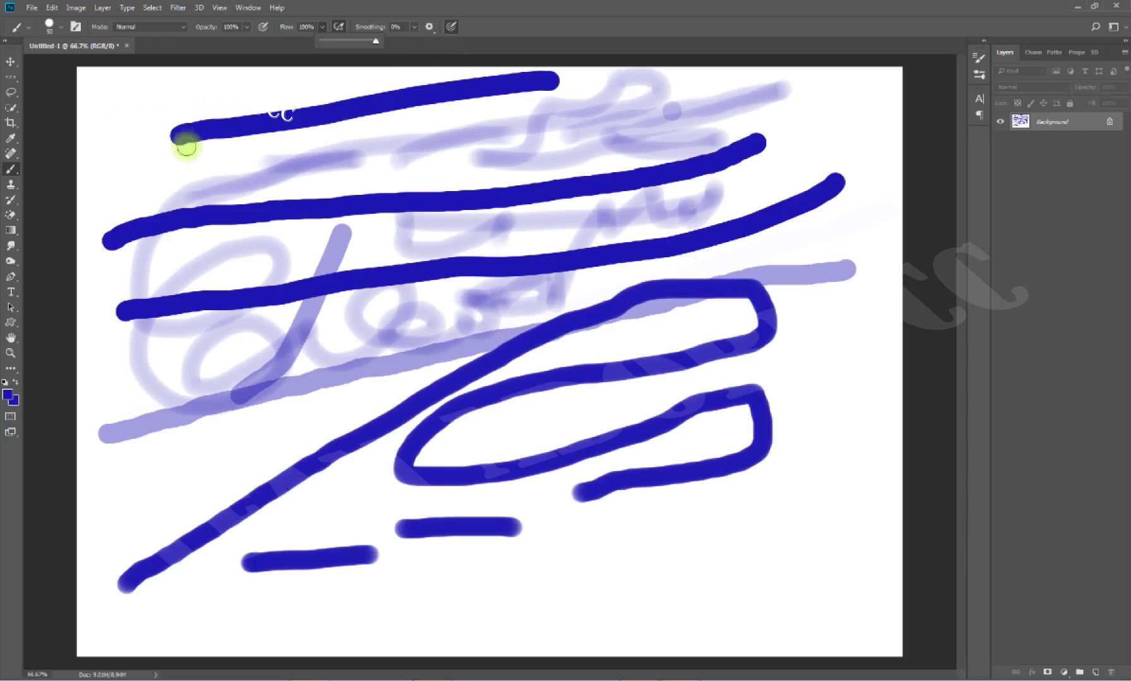
At full flow, paint a looping stroke and a low curve, then stamp two blue dots lower right.
left_click(108, 97)
mouse_move(107, 96)
left_mouse_down()
mouse_move(437, 154)
mouse_move(480, 179)
mouse_move(704, 126)
mouse_move(590, 311)
mouse_move(417, 366)
mouse_move(500, 305)
mouse_move(235, 532)
mouse_move(480, 454)
mouse_move(484, 418)
left_mouse_up()
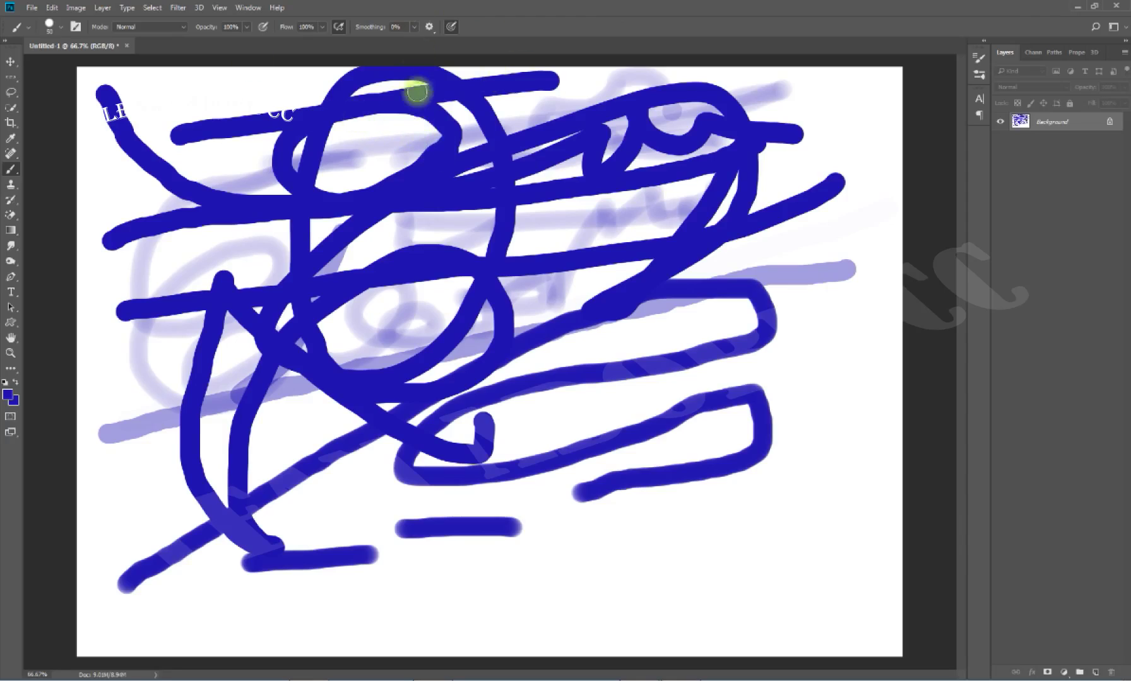
left_click(340, 28)
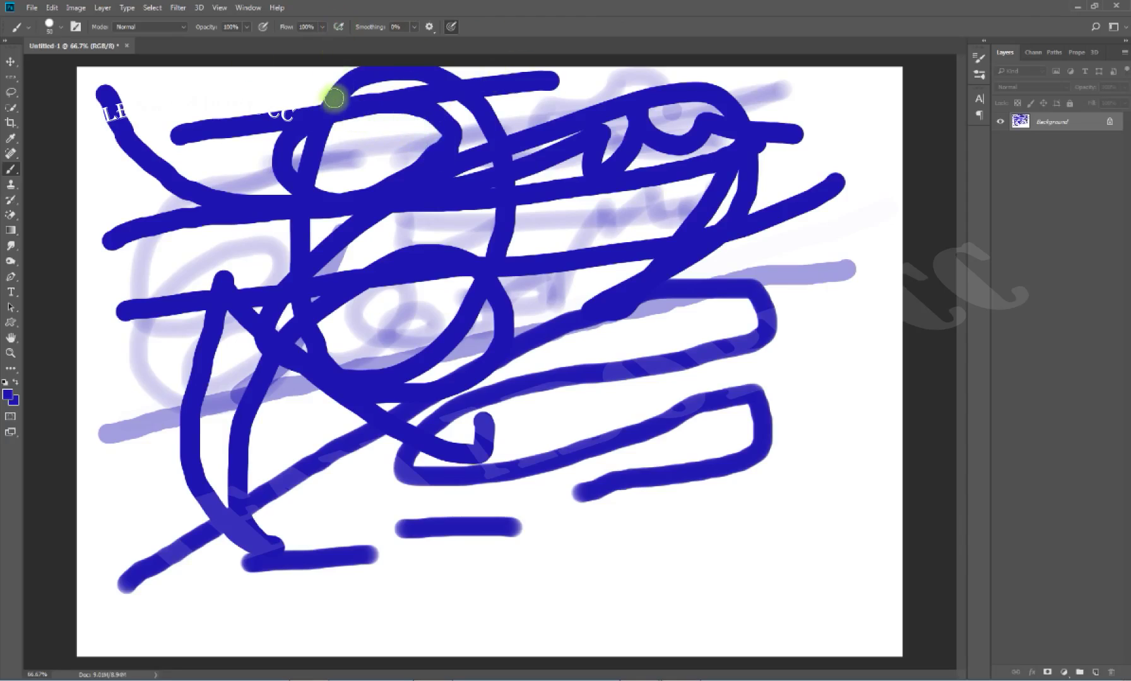
mouse_move(549, 607)
left_mouse_down()
mouse_move(575, 576)
mouse_move(673, 547)
left_mouse_up()
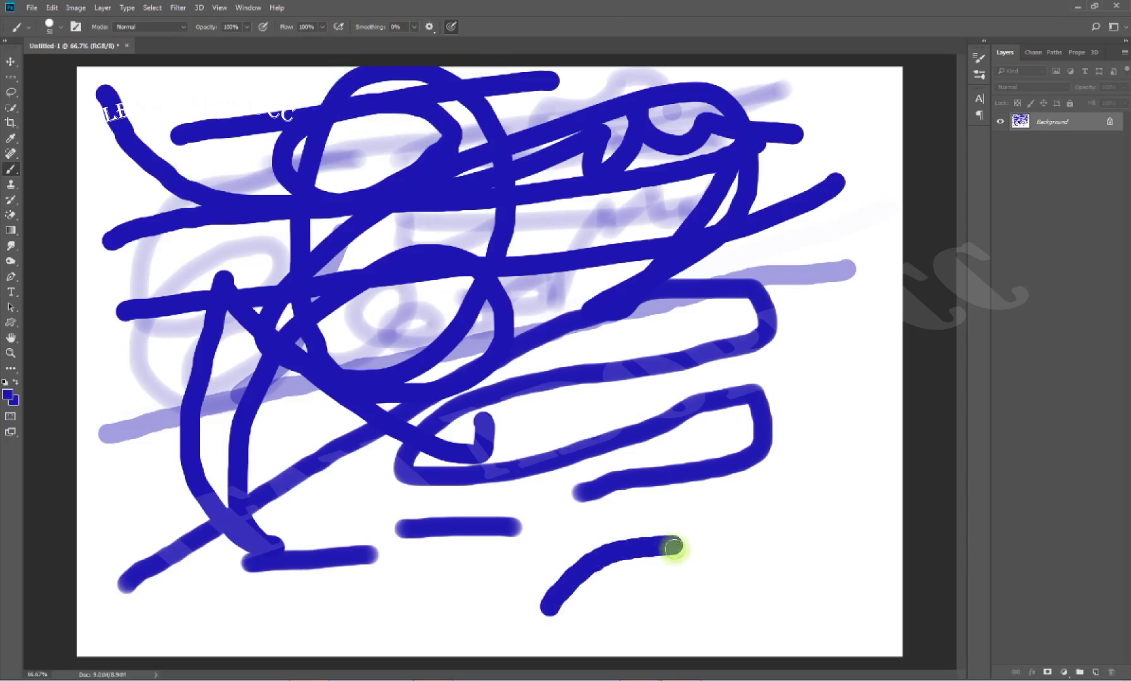
left_click(745, 506)
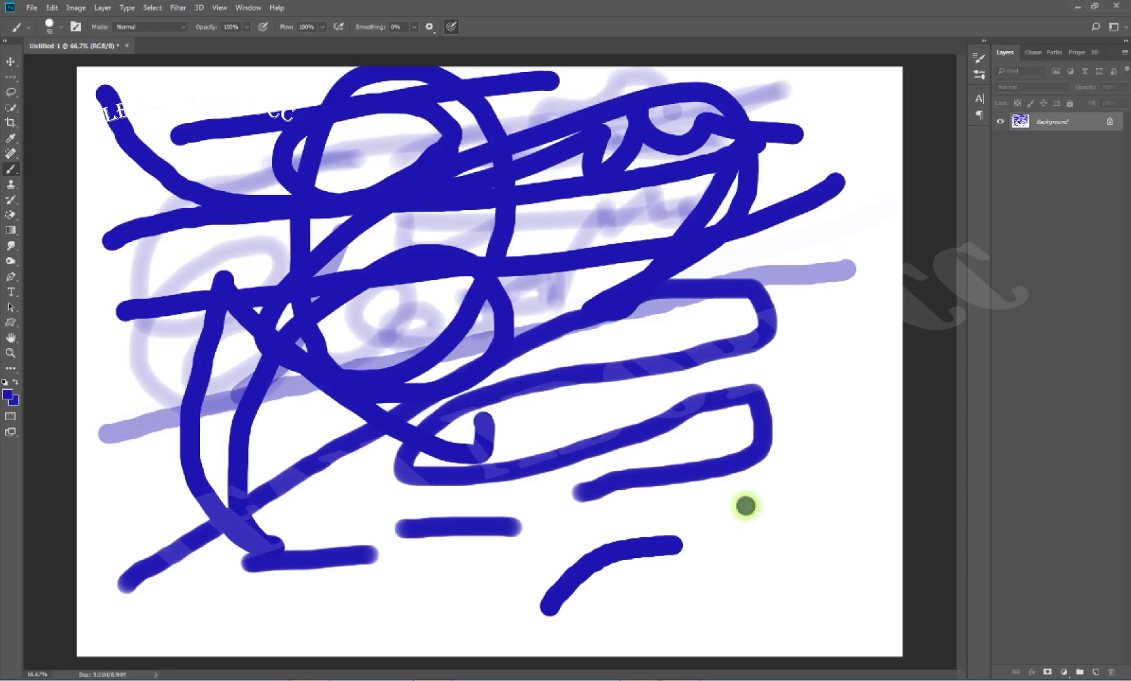
left_click(806, 443)
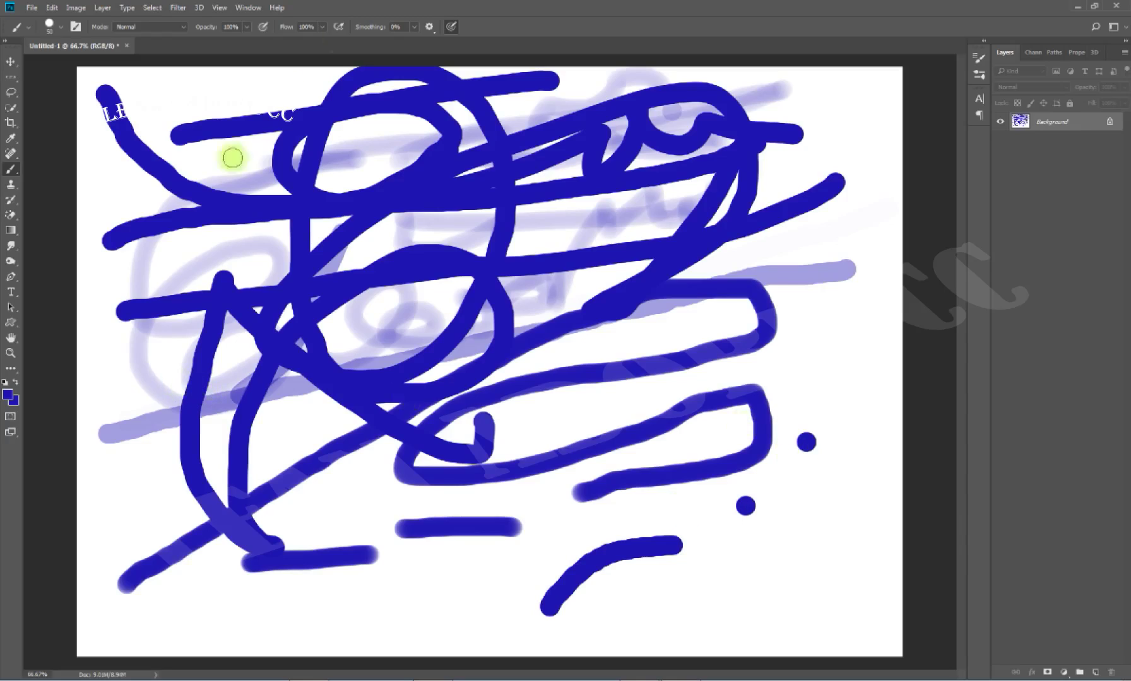
Enable Airbrush, lower flow to about 64%, and build up two blue dots lower right.
left_click(340, 27)
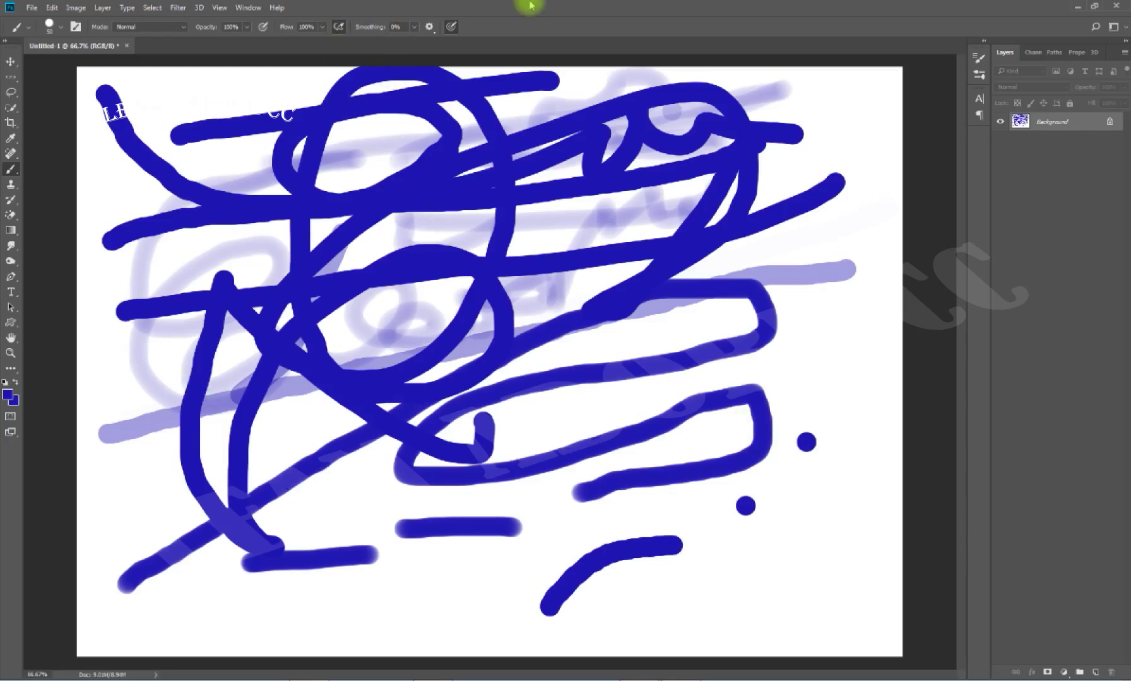
left_click(322, 28)
left_click_drag(322, 38, 302, 41)
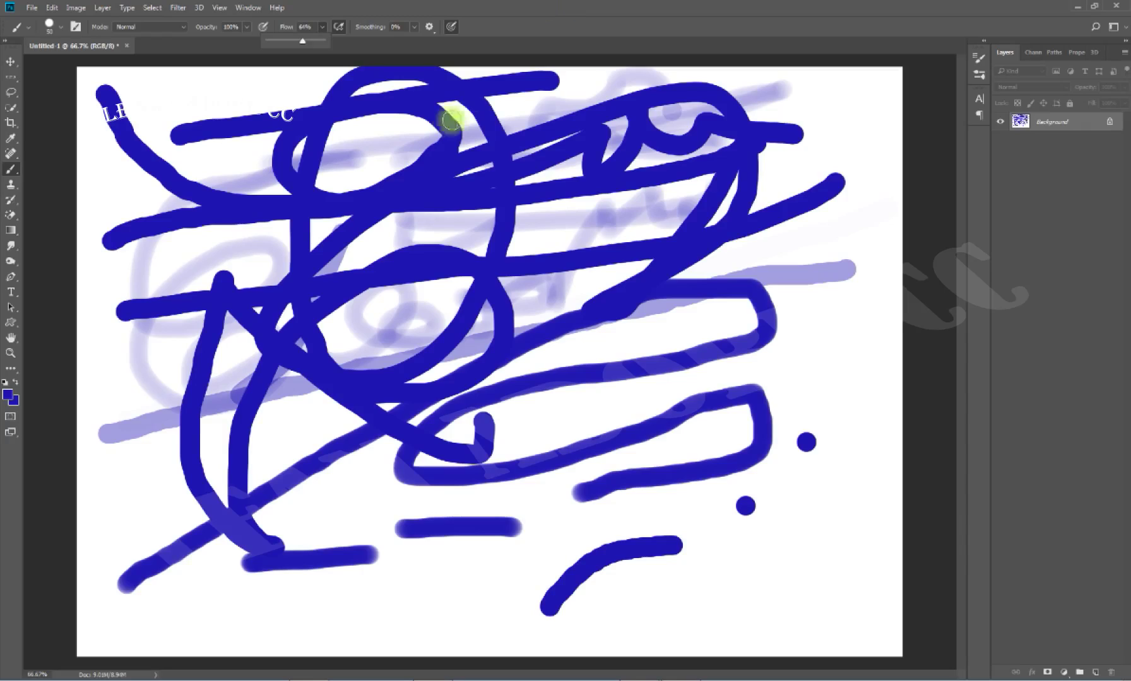
left_click(496, 5)
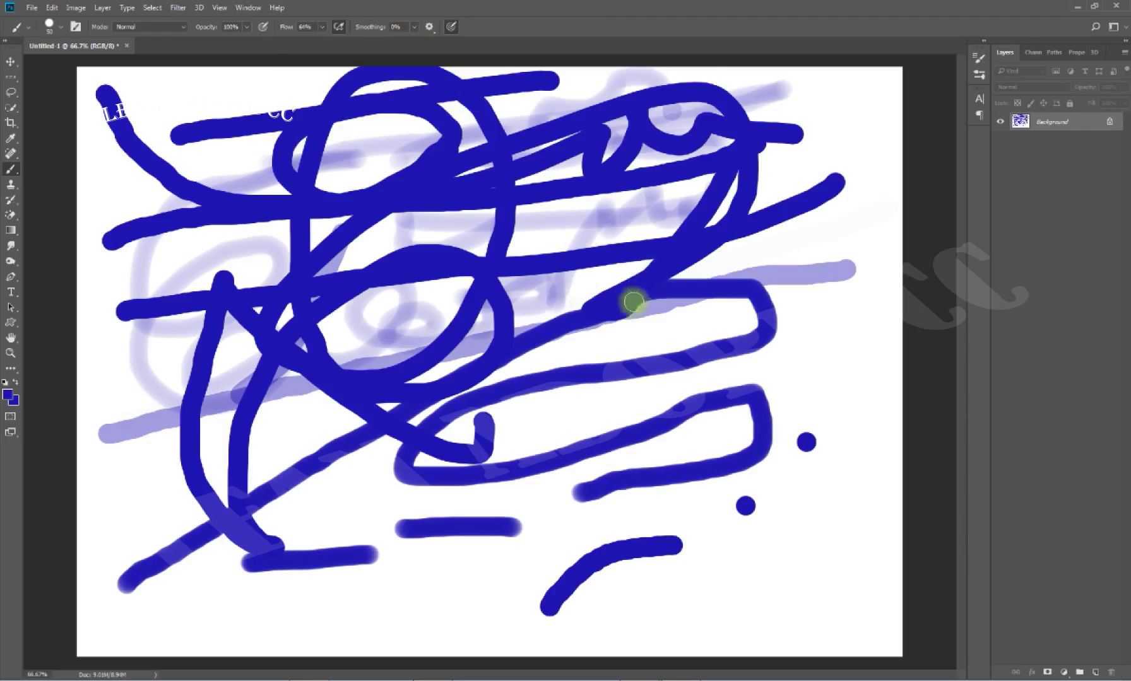
left_click(337, 28)
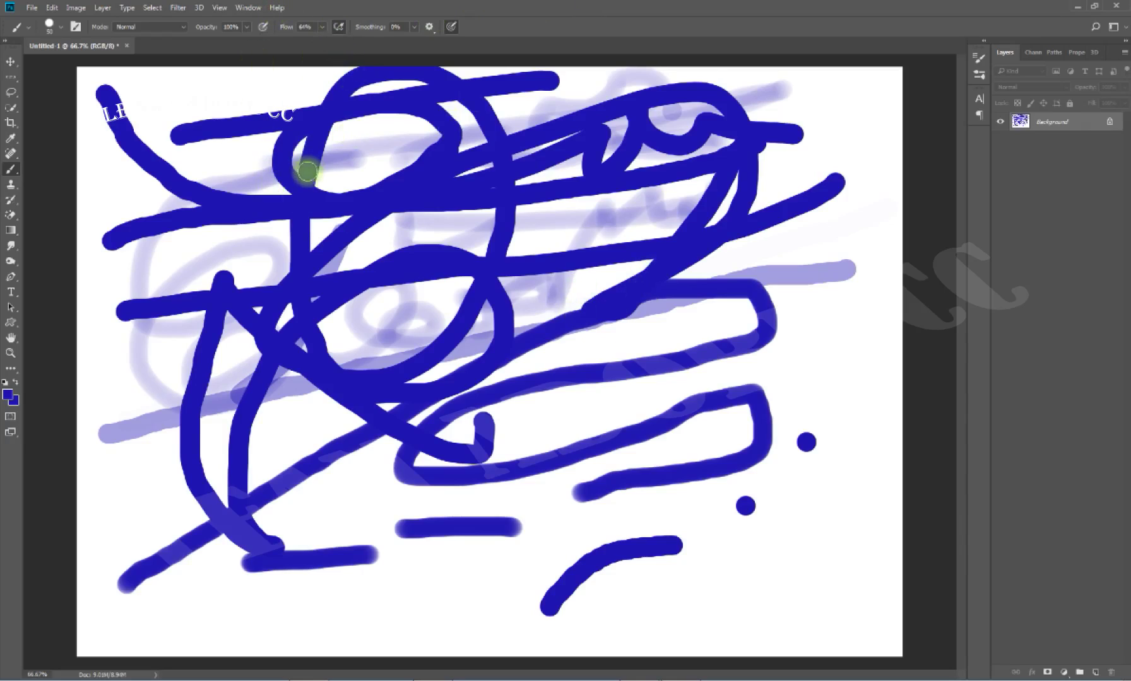
left_click(750, 566)
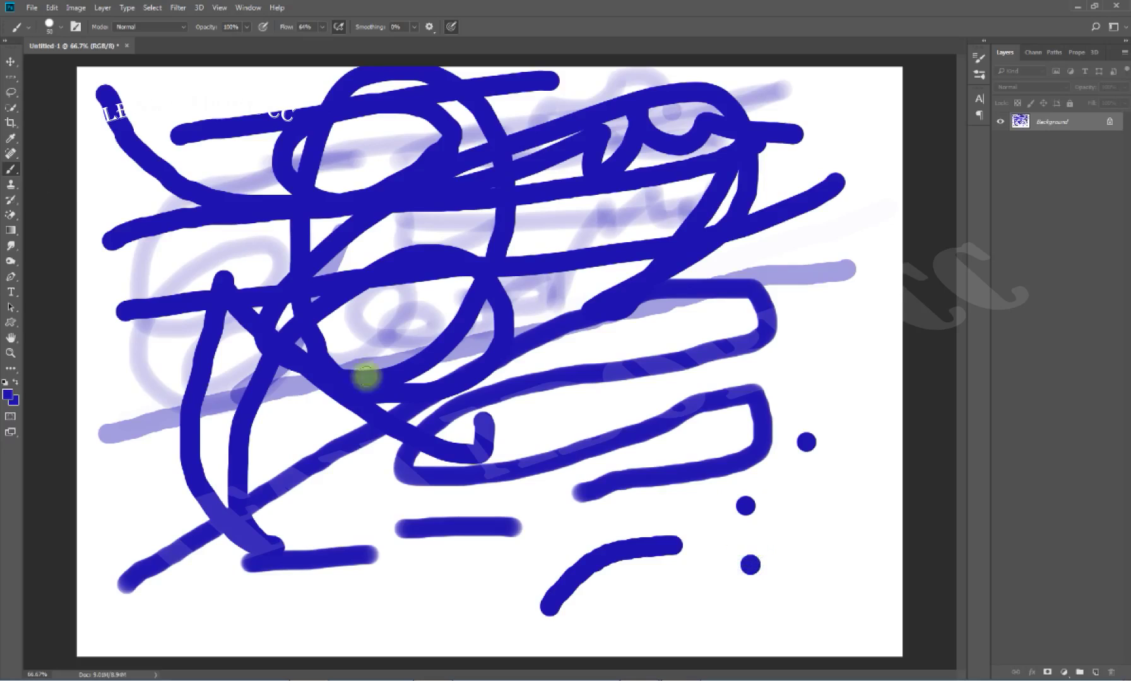
left_click(789, 525)
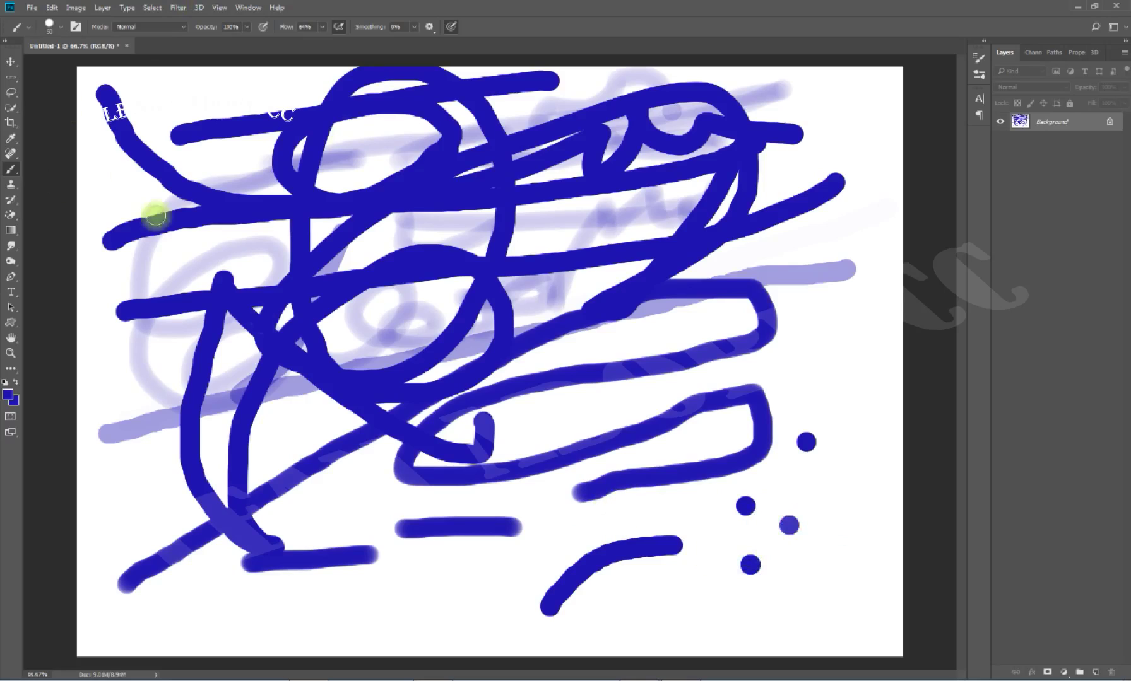
Reduce flow to 9% and dab three faint built-up dots on the right.
left_click(322, 32)
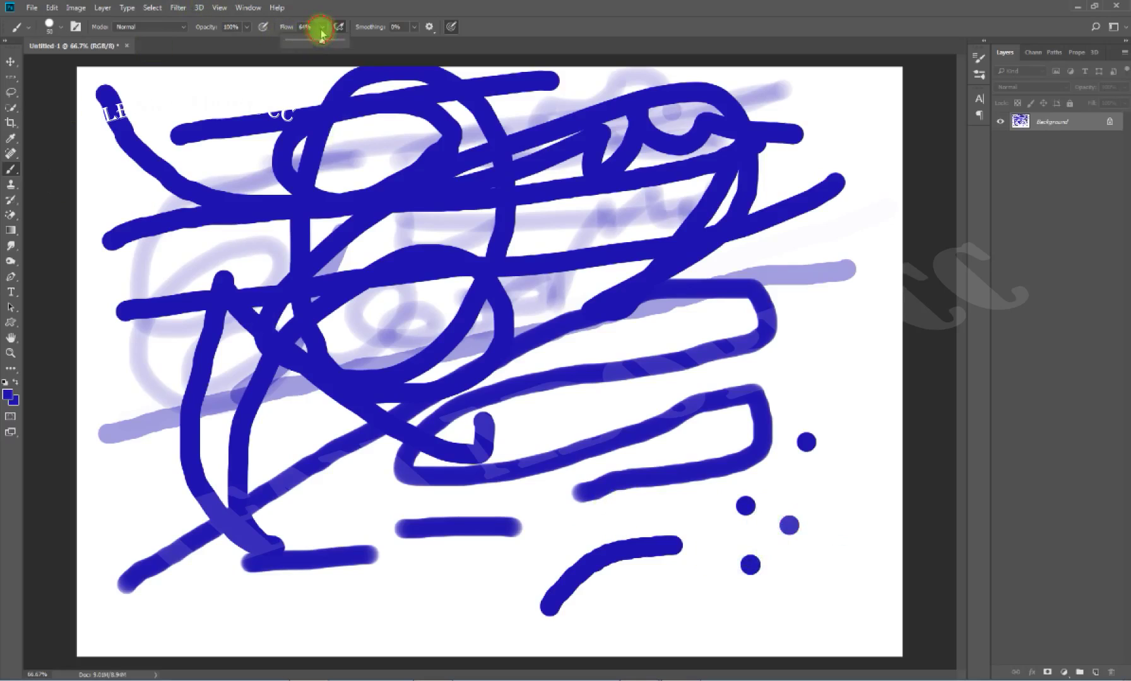
left_click_drag(321, 38, 291, 40)
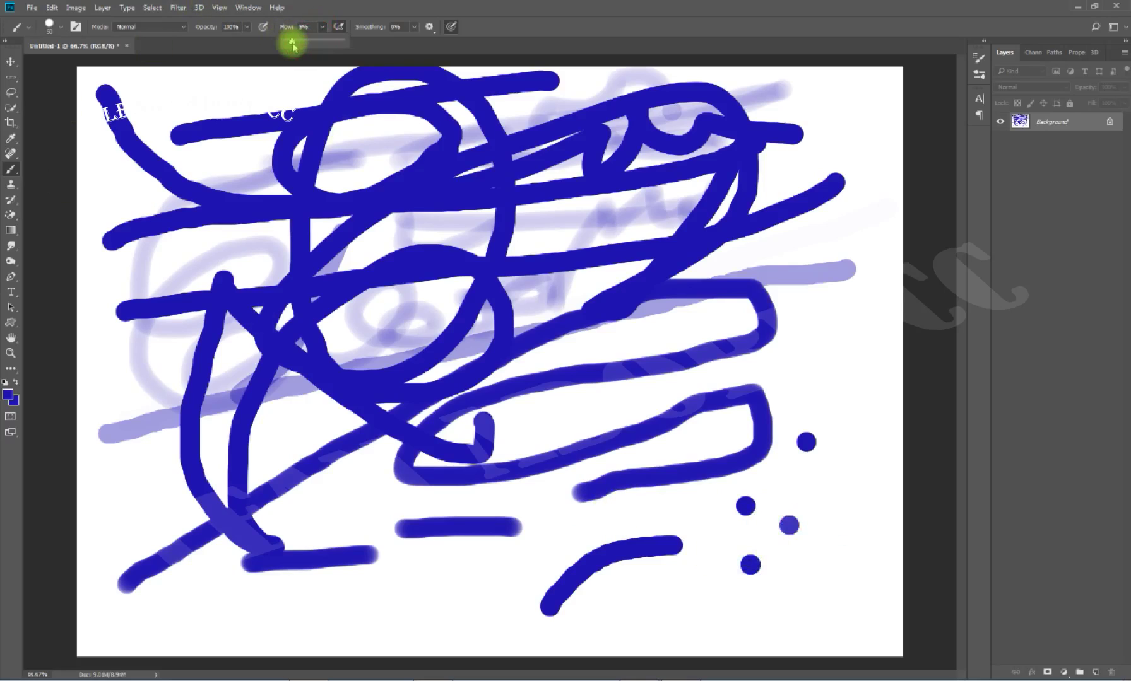
left_click(808, 340)
left_click(851, 367)
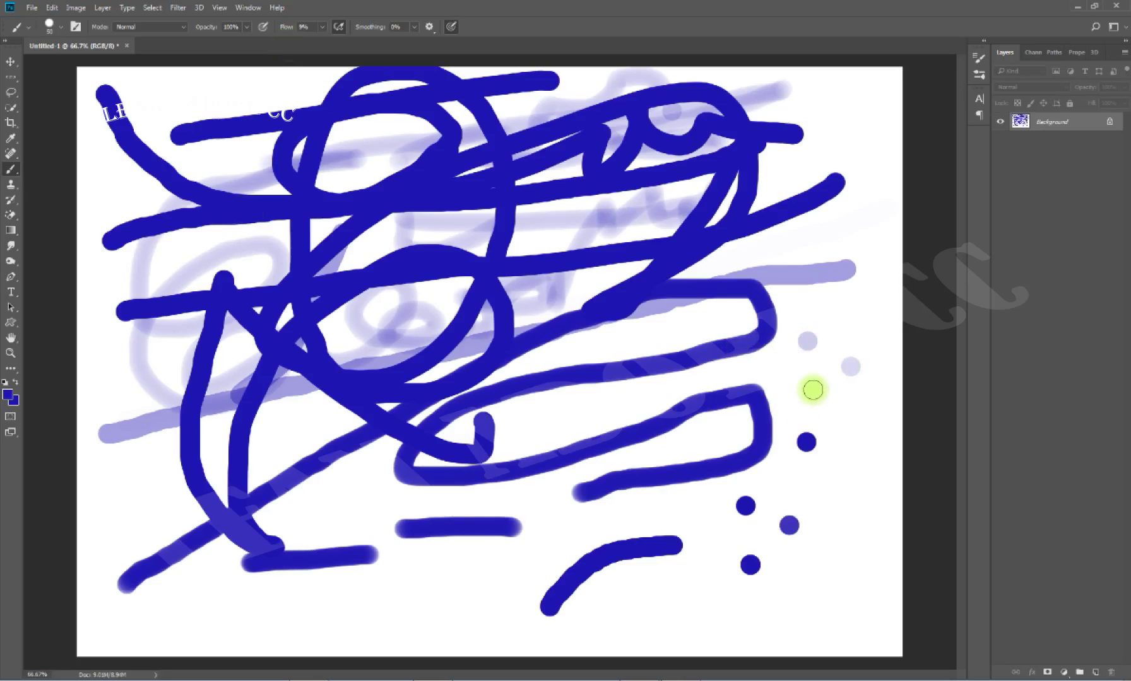
left_click(813, 390)
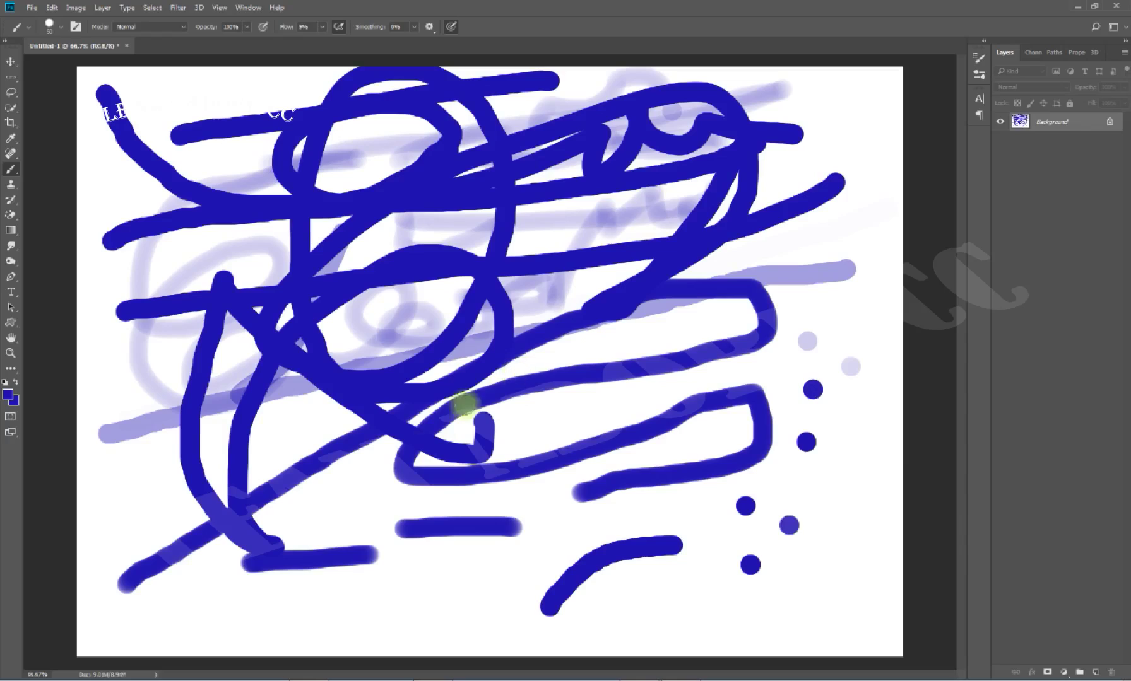
Paint soft 9%-flow strokes across the lower canvas and along the right edge.
mouse_move(333, 506)
left_mouse_down()
mouse_move(408, 527)
mouse_move(404, 576)
mouse_move(329, 595)
mouse_move(343, 628)
mouse_move(214, 578)
mouse_move(235, 535)
mouse_move(141, 480)
mouse_move(172, 503)
mouse_move(406, 396)
mouse_move(313, 497)
mouse_move(402, 511)
mouse_move(575, 499)
mouse_move(541, 520)
mouse_move(575, 514)
mouse_move(568, 506)
mouse_move(561, 525)
mouse_move(542, 528)
mouse_move(584, 503)
left_mouse_up()
mouse_move(549, 552)
left_mouse_down()
mouse_move(571, 517)
mouse_move(556, 550)
mouse_move(565, 570)
mouse_move(577, 544)
mouse_move(590, 583)
mouse_move(573, 609)
mouse_move(771, 592)
mouse_move(717, 611)
mouse_move(760, 600)
left_mouse_up()
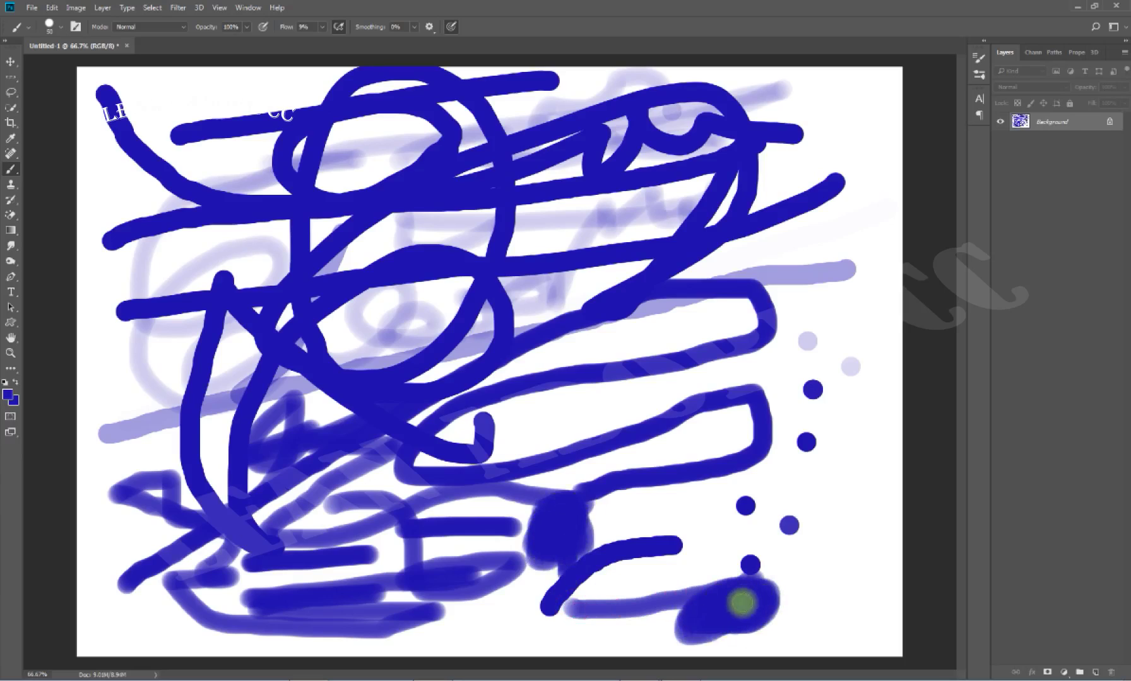
mouse_move(696, 506)
left_mouse_down()
mouse_move(843, 565)
mouse_move(831, 129)
left_mouse_up()
mouse_move(847, 12)
left_mouse_down()
mouse_move(454, 215)
mouse_move(30, 586)
mouse_move(775, 308)
mouse_move(859, 401)
mouse_move(864, 623)
left_mouse_up()
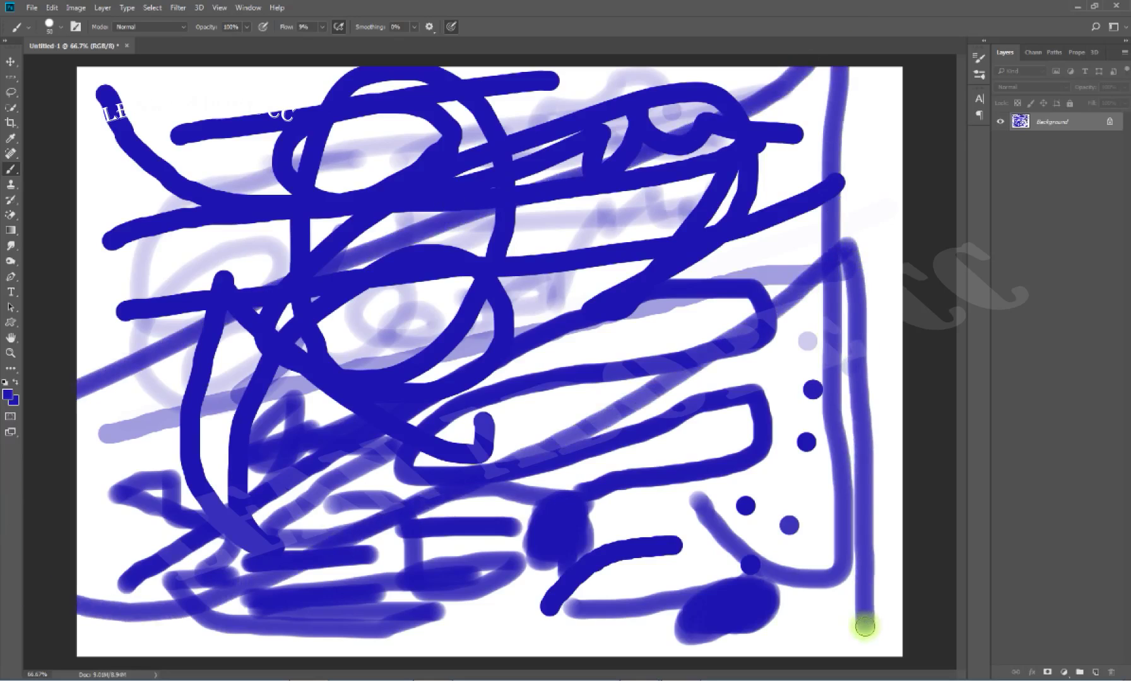
mouse_move(852, 523)
left_mouse_down()
mouse_move(850, 503)
mouse_move(854, 525)
mouse_move(825, 540)
mouse_move(850, 494)
left_mouse_up()
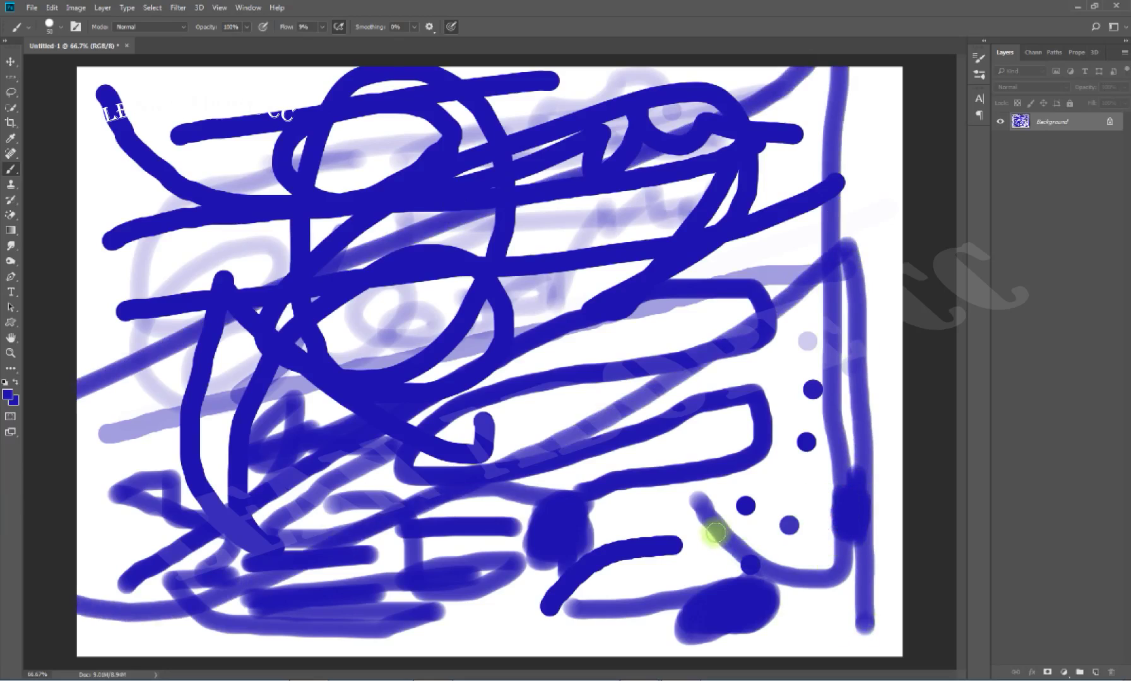
key("F9")
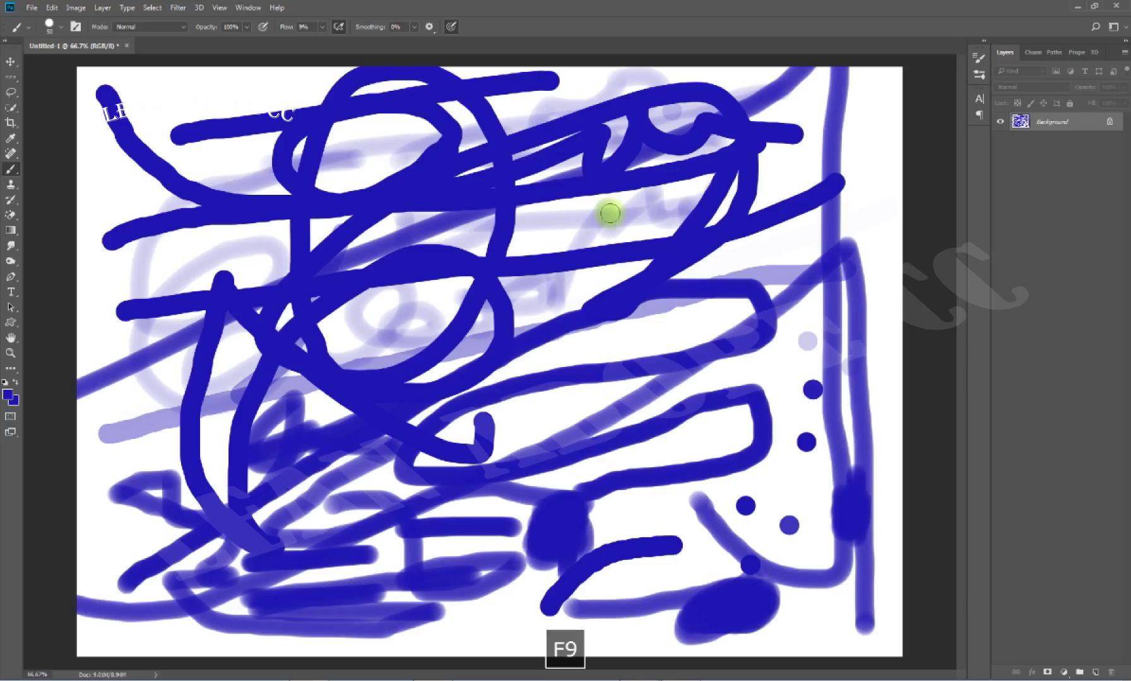
Undo the recent strokes and set stroke Smoothing to 0%.
key("ctrl+alt+z")
key("ctrl+alt+z")
key("ctrl+alt+z")
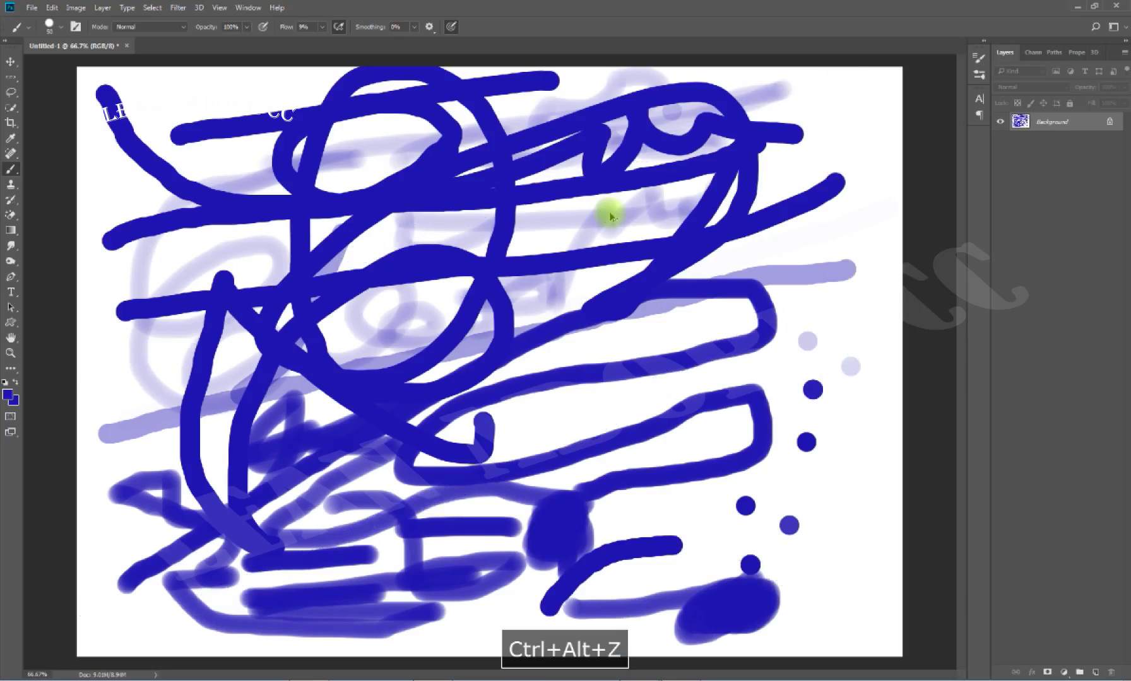
key("ctrl+alt+z")
key("ctrl+alt+z")
key("ctrl+alt+z")
key("ctrl+alt+z")
key("ctrl+alt+z")
key("ctrl+alt+z")
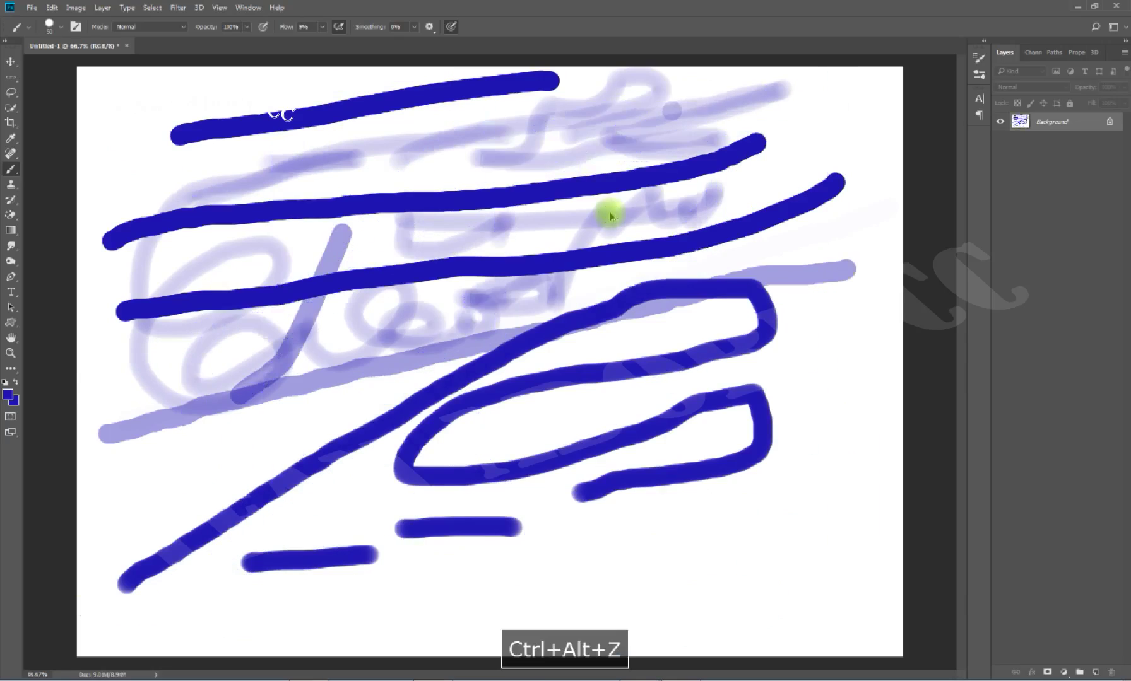
key("ctrl+alt+z")
key("ctrl+alt+z")
key("ctrl+alt+z")
key("ctrl+alt+z")
key("ctrl+alt+z")
key("ctrl+alt+z")
key("ctrl+alt+z")
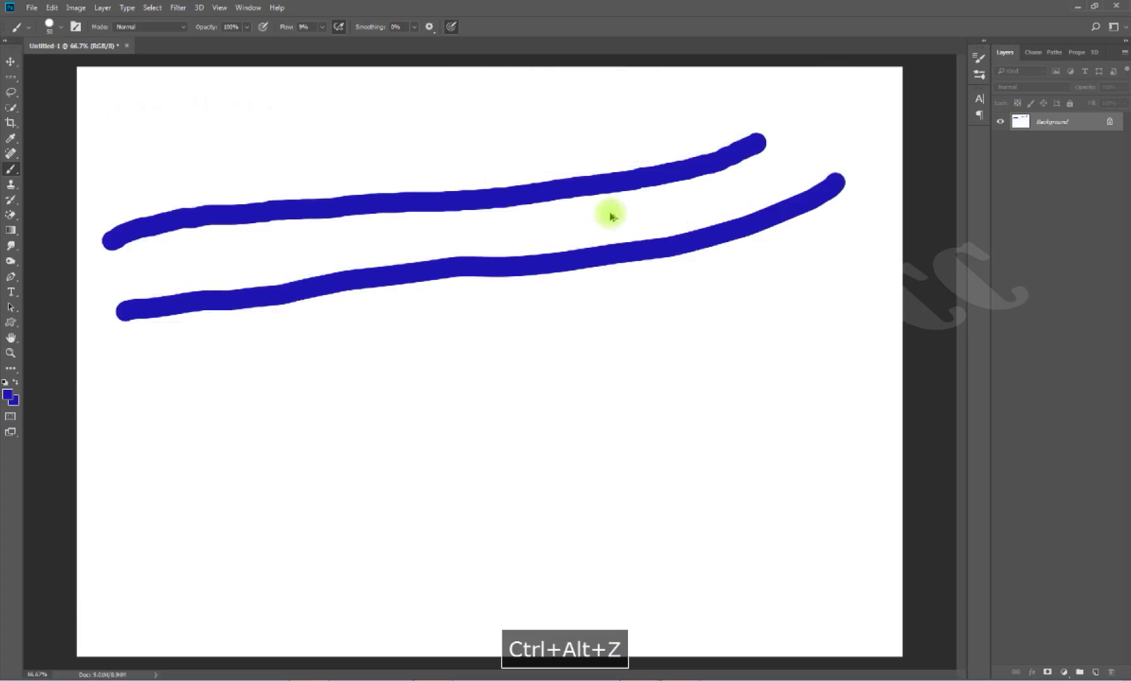
key("ctrl+alt+z")
key("ctrl+alt+z")
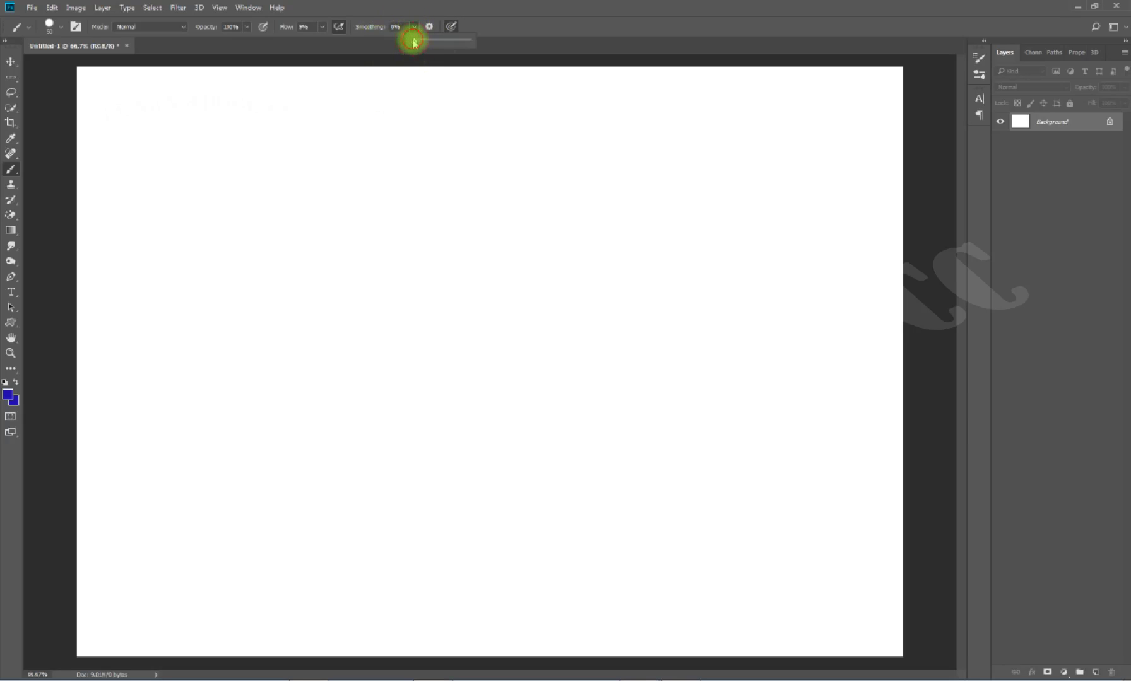
left_click_drag(415, 43, 482, 43)
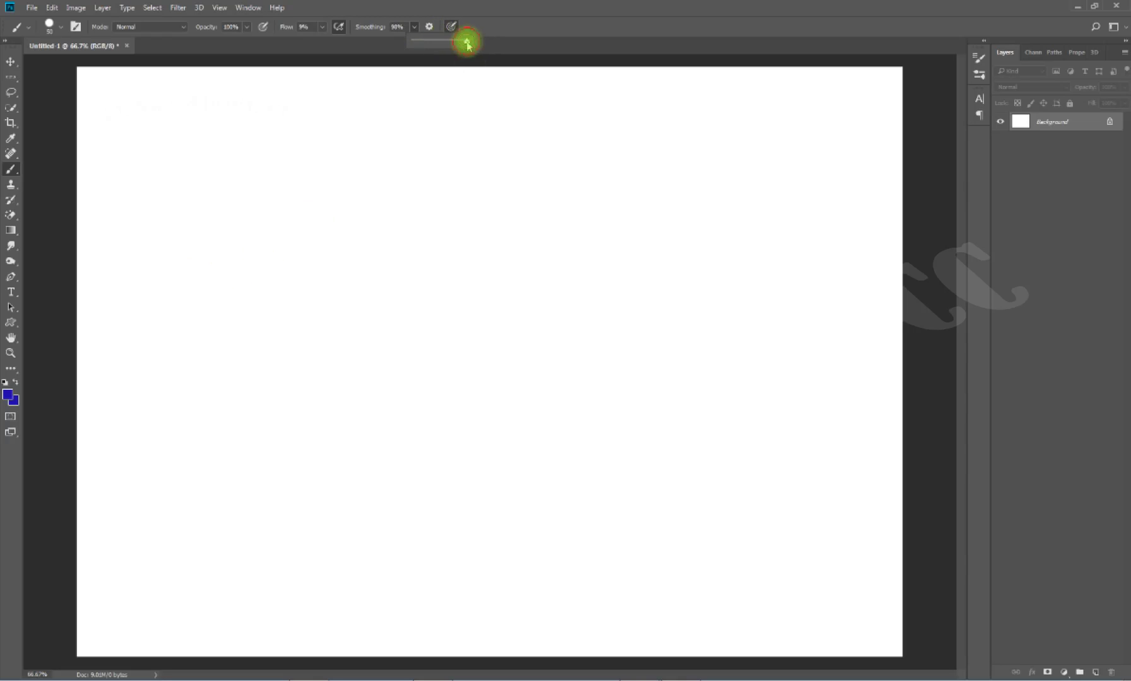
left_click_drag(468, 44, 336, 63)
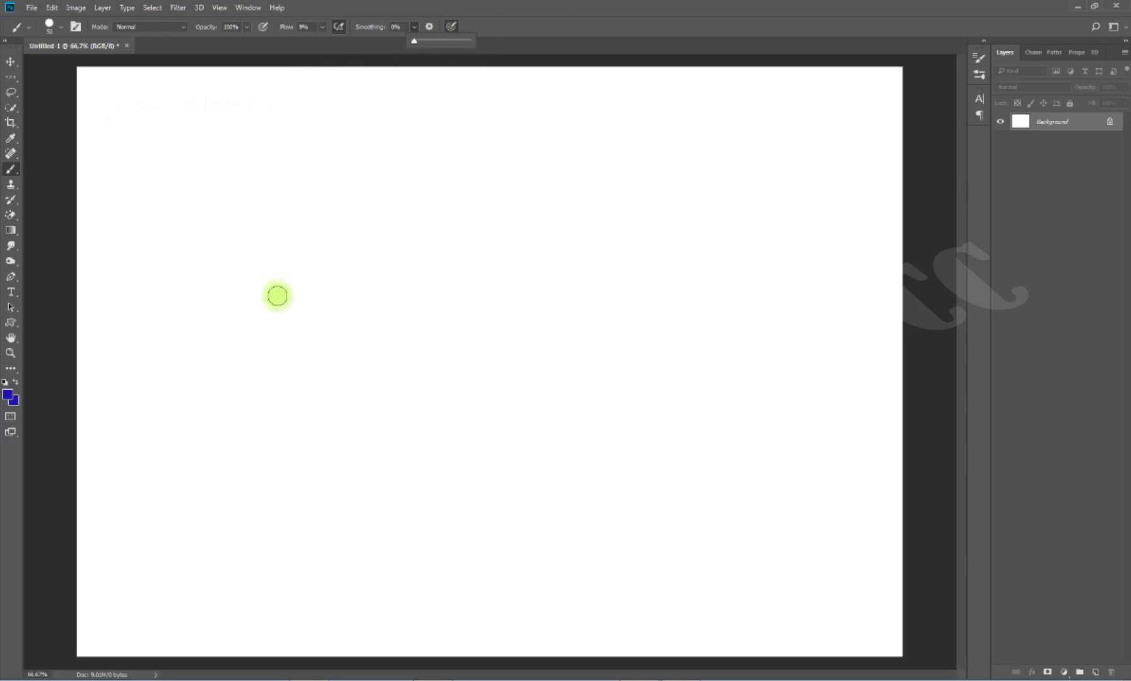
Raise flow to 100%, paint opaque test strokes, then undo them.
mouse_move(109, 405)
left_mouse_down()
mouse_move(551, 144)
mouse_move(631, 313)
mouse_move(302, 267)
mouse_move(129, 189)
mouse_move(126, 218)
left_mouse_up()
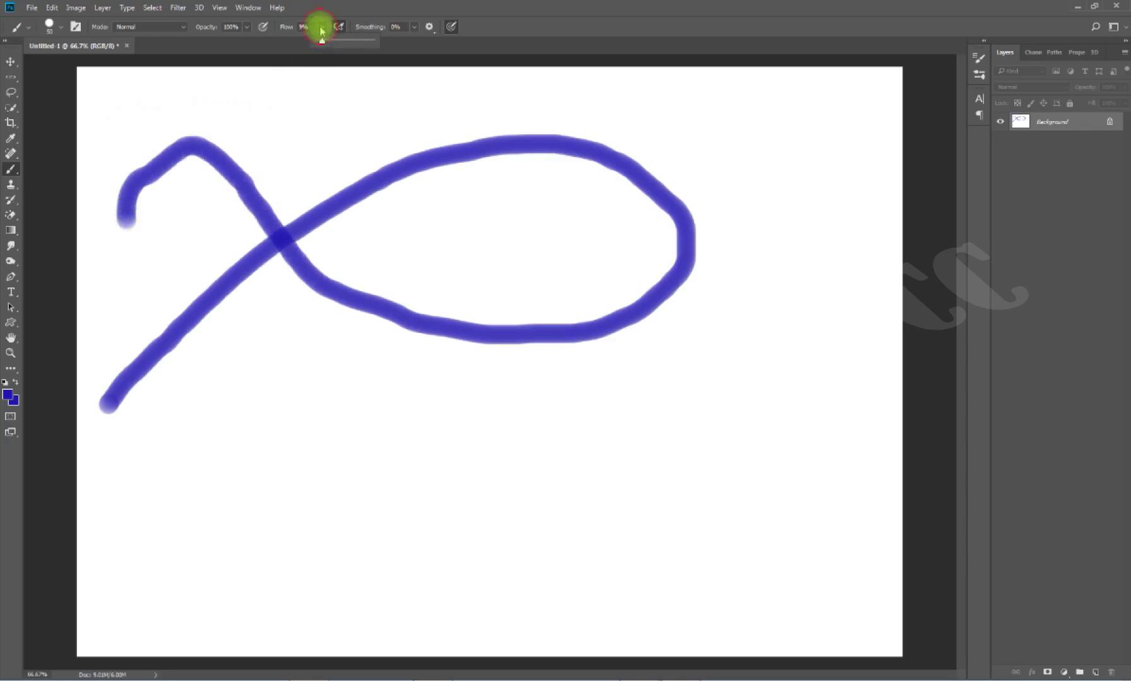
left_click_drag(322, 30, 377, 38)
key("ctrl+alt+z")
mouse_move(116, 308)
left_mouse_down()
mouse_move(224, 308)
mouse_move(315, 262)
mouse_move(358, 207)
mouse_move(217, 197)
mouse_move(183, 145)
left_mouse_up()
mouse_move(122, 478)
left_mouse_down()
mouse_move(243, 307)
mouse_move(396, 258)
mouse_move(512, 381)
mouse_move(634, 230)
mouse_move(747, 293)
mouse_move(748, 314)
left_mouse_up()
key("ctrl+alt+z")
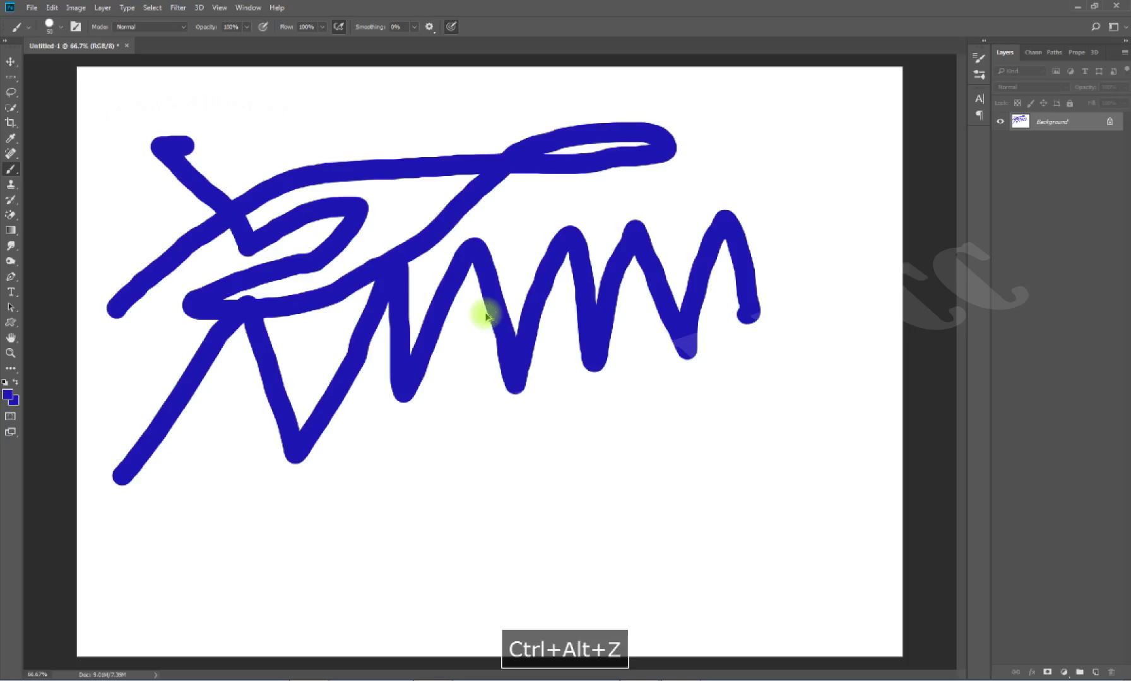
key("ctrl+alt+z")
key("ctrl+alt+z")
key("ctrl+alt+z")
Paint a long solid blue zigzag across the upper canvas.
left_click_drag(209, 313, 227, 293)
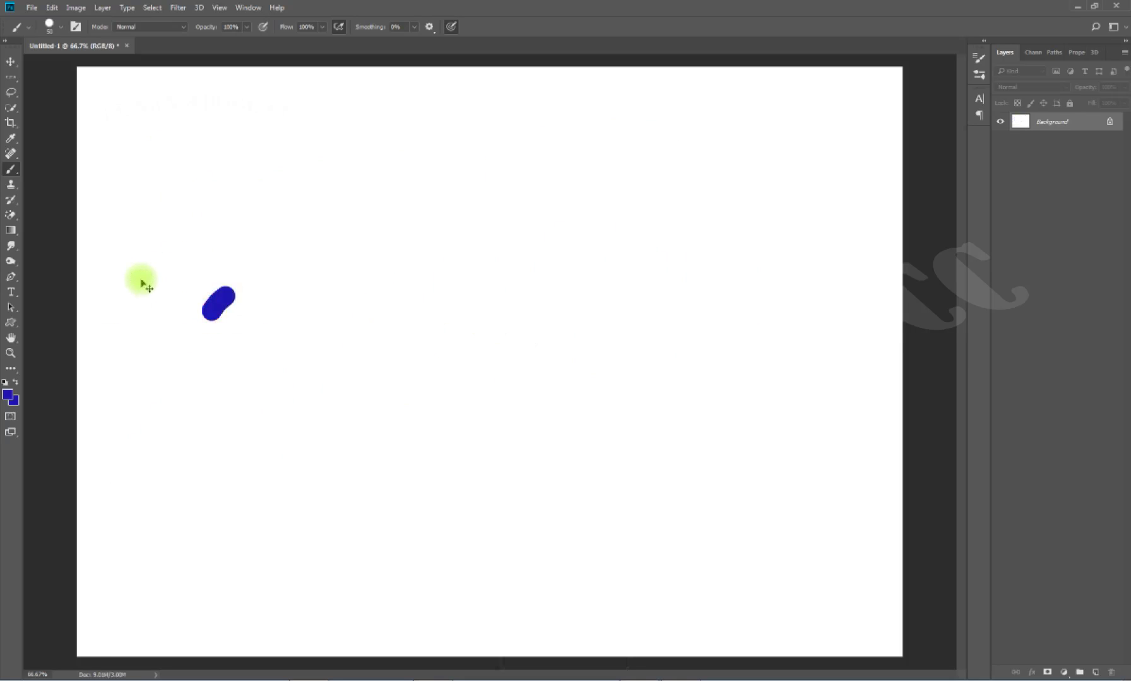
key("ctrl+alt+z")
mouse_move(121, 304)
left_mouse_down()
mouse_move(227, 136)
mouse_move(376, 114)
mouse_move(522, 183)
mouse_move(671, 206)
mouse_move(798, 61)
mouse_move(889, 287)
mouse_move(903, 284)
left_mouse_up()
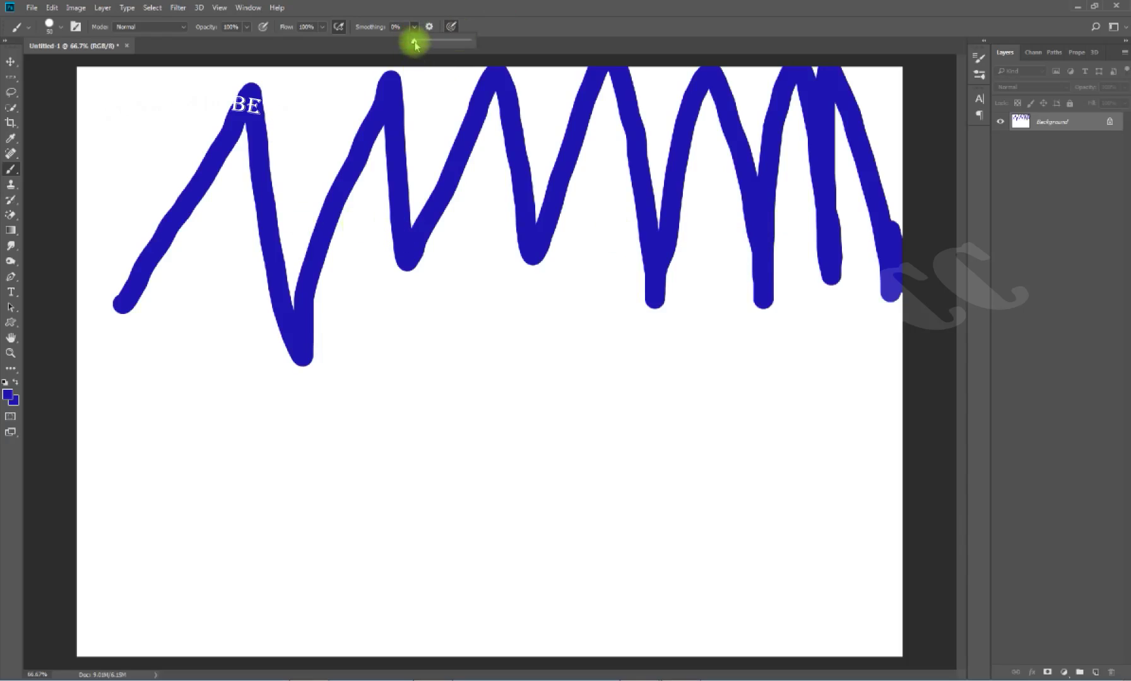
Set Smoothing to 100%, paint two wavy test strokes, and undo them both.
left_click_drag(415, 44, 489, 41)
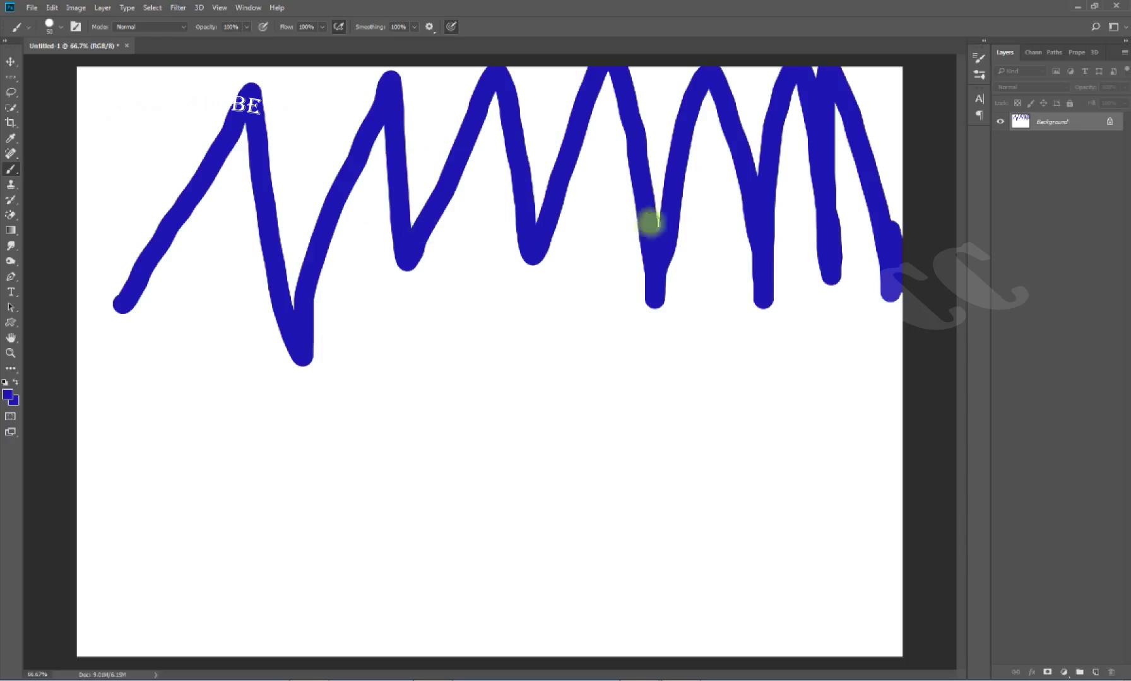
mouse_move(100, 553)
left_mouse_down()
mouse_move(262, 399)
mouse_move(373, 606)
mouse_move(583, 346)
mouse_move(953, 542)
left_mouse_up()
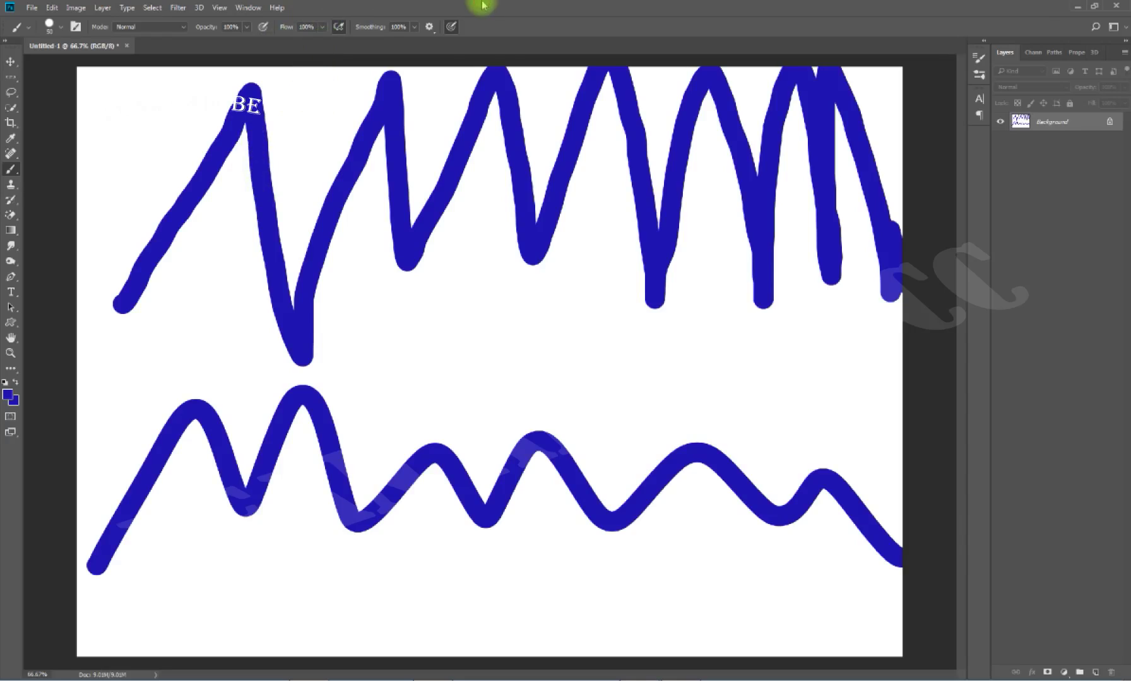
mouse_move(390, 356)
left_mouse_down()
mouse_move(497, 217)
mouse_move(656, 172)
mouse_move(752, 301)
mouse_move(845, 374)
mouse_move(852, 364)
left_mouse_up()
key("ctrl+alt+z")
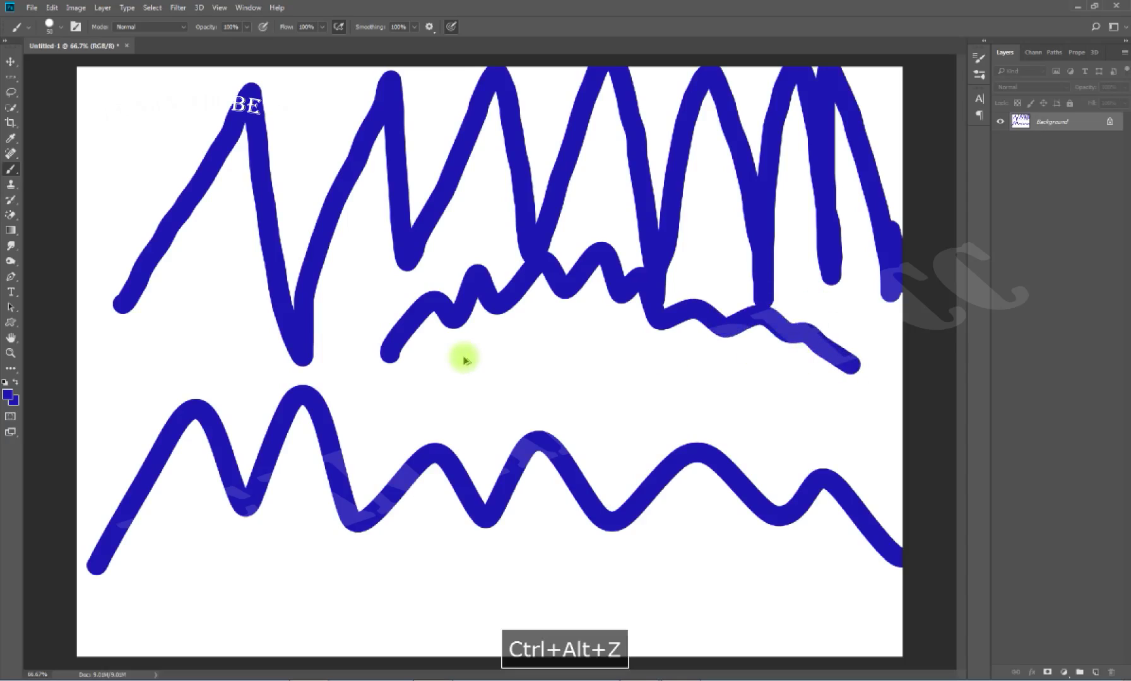
key("ctrl+alt+z")
key("ctrl+alt+z")
key("ctrl+alt+z")
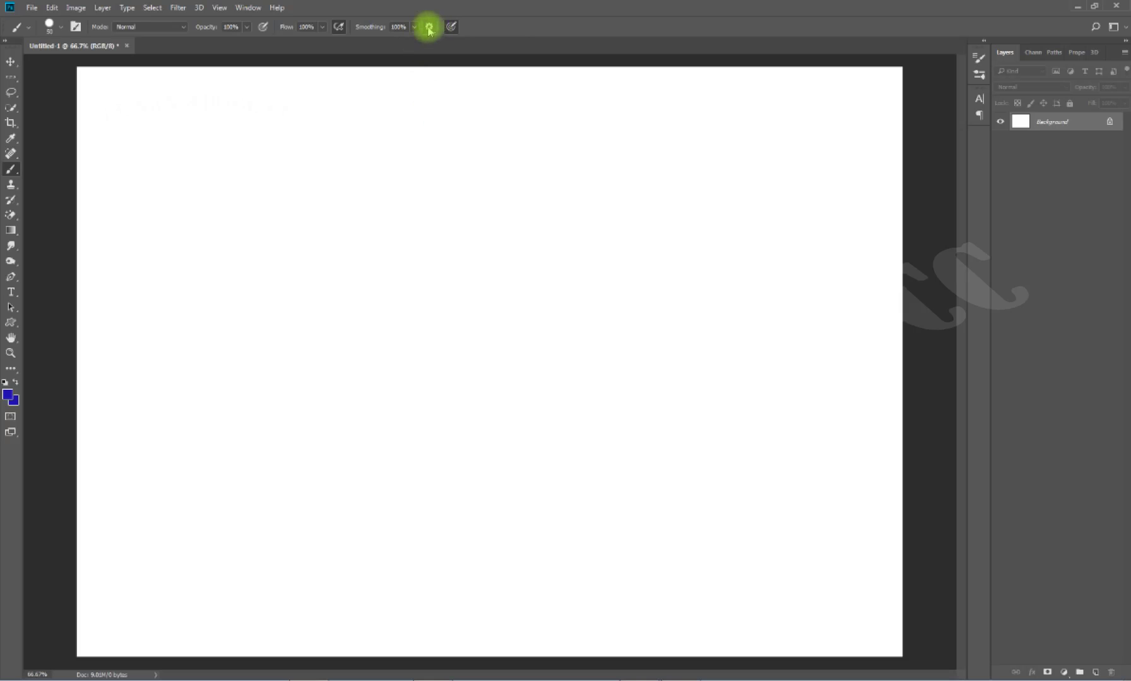
Check the Smoothing options and paint rising zigzag and diagonal strokes toward the top right.
left_click(428, 28)
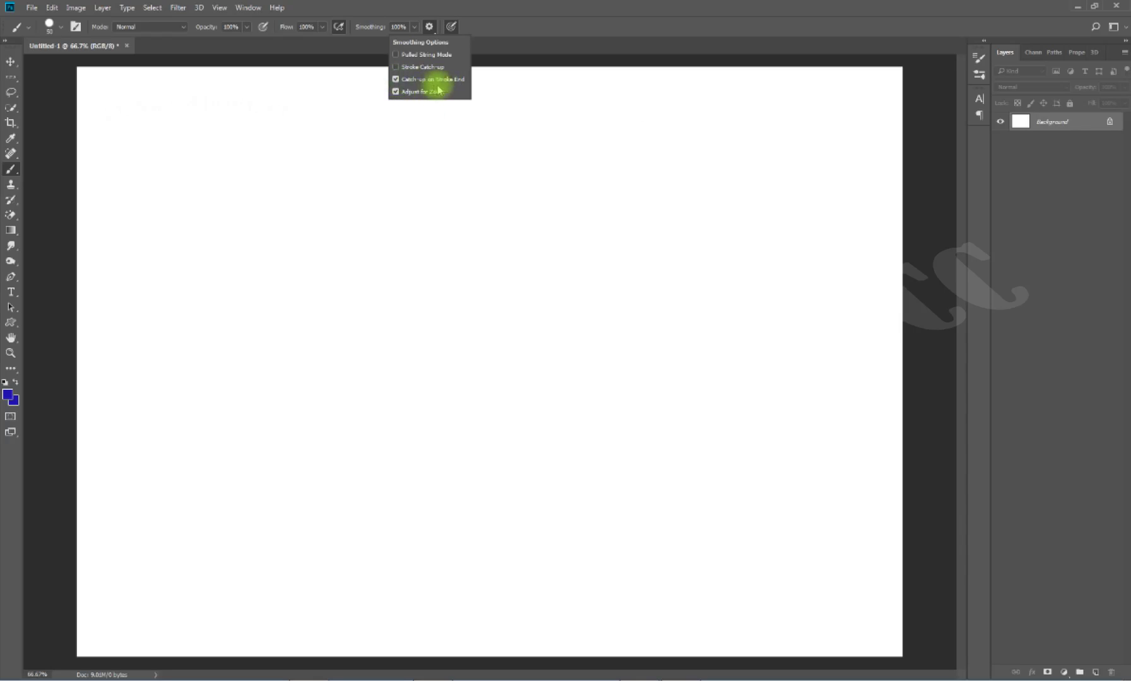
mouse_move(83, 355)
left_mouse_down()
mouse_move(467, 127)
mouse_move(699, 106)
left_mouse_up()
left_click_drag(510, 304, 811, 57)
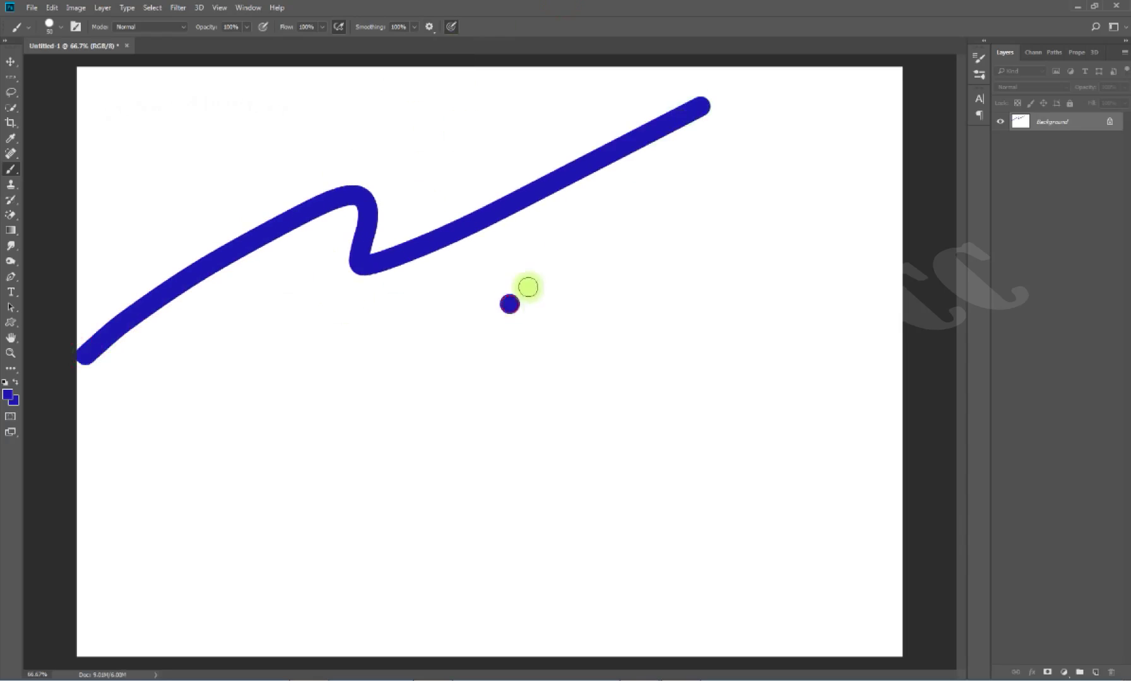
left_click_drag(623, 282, 902, 66)
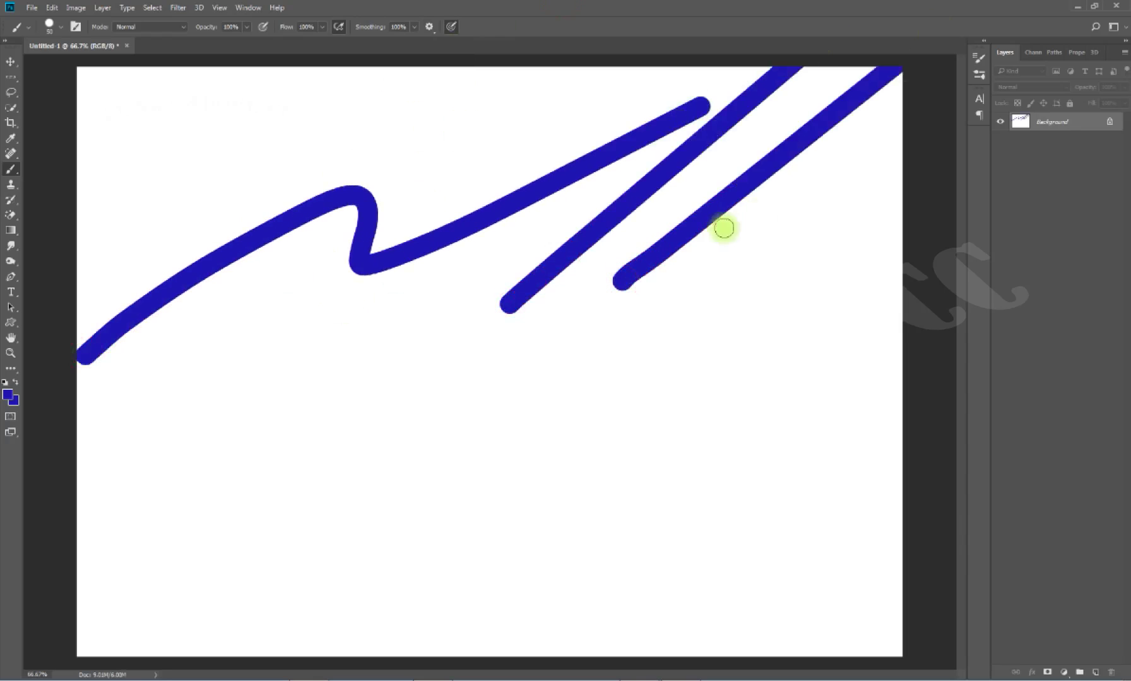
left_click(429, 27)
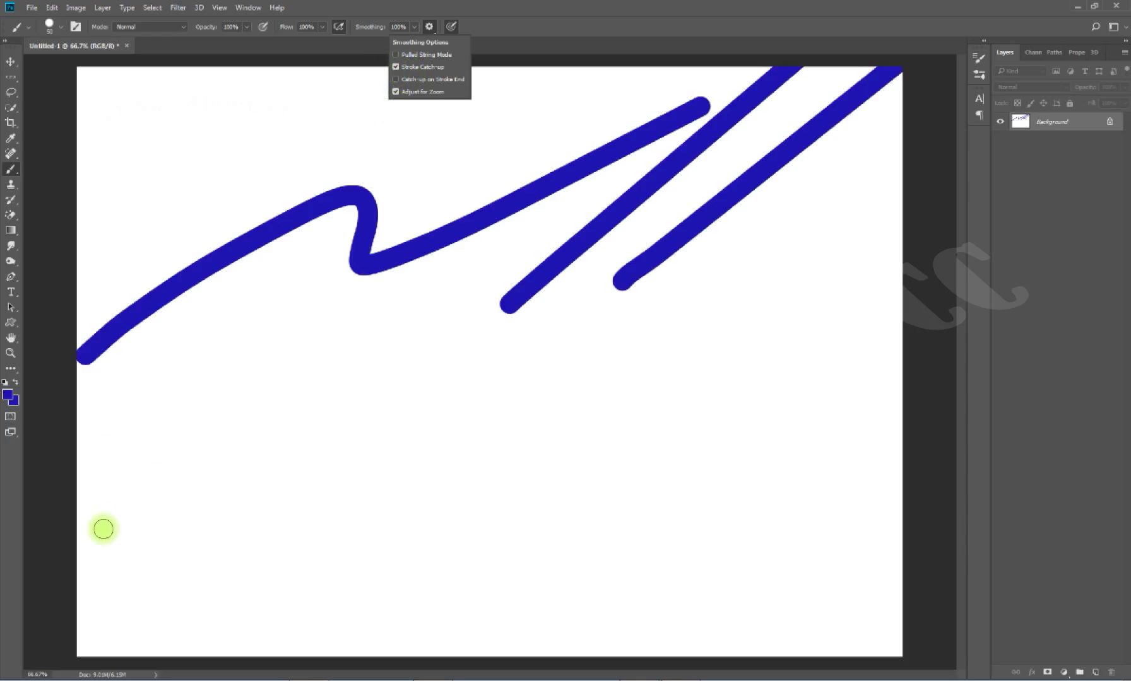
Paint smoothed strokes rising from the lower left, briefly opening the brush size picker.
left_click_drag(103, 529, 564, 231)
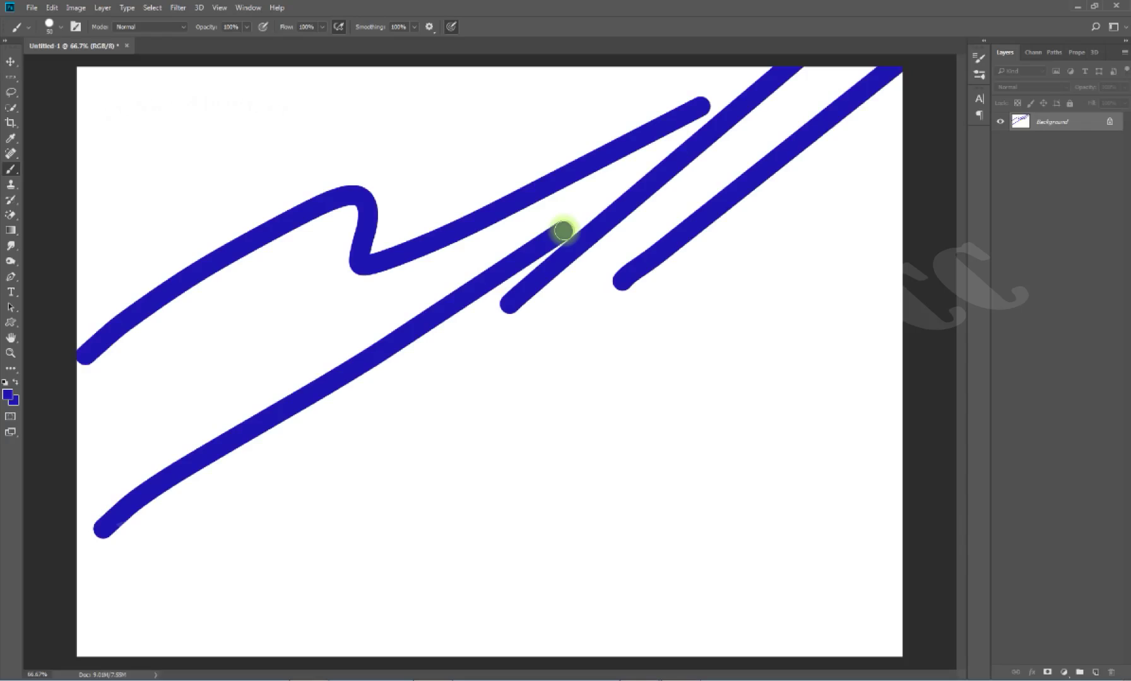
left_click_drag(564, 230, 566, 227)
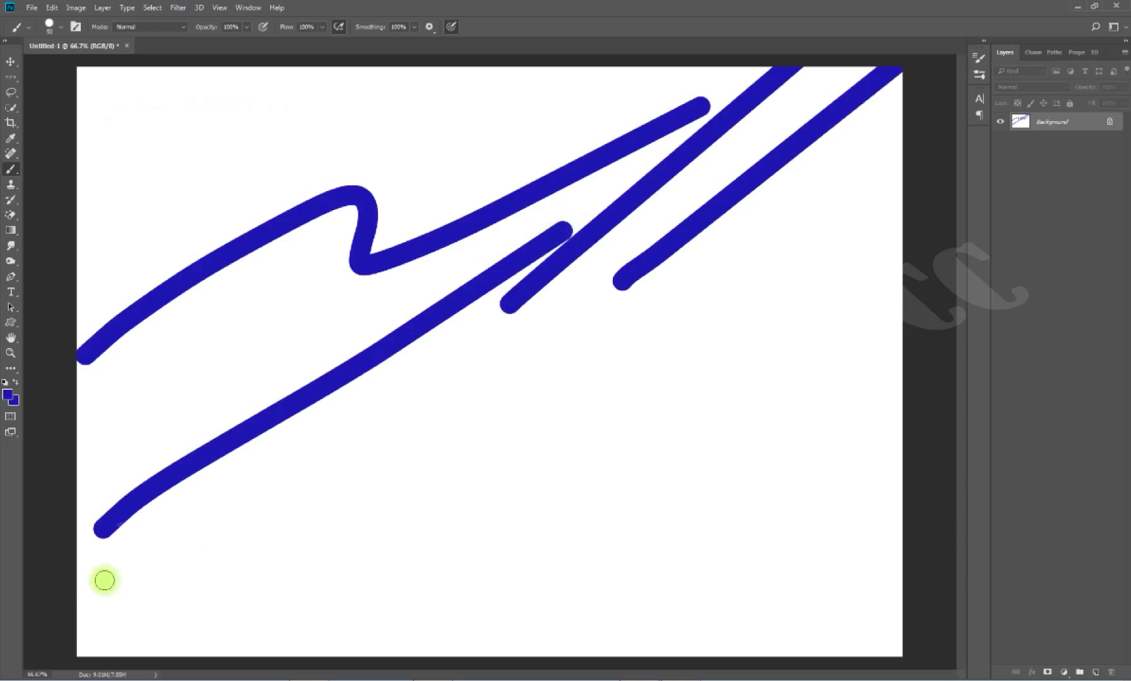
left_click_drag(100, 584, 586, 399)
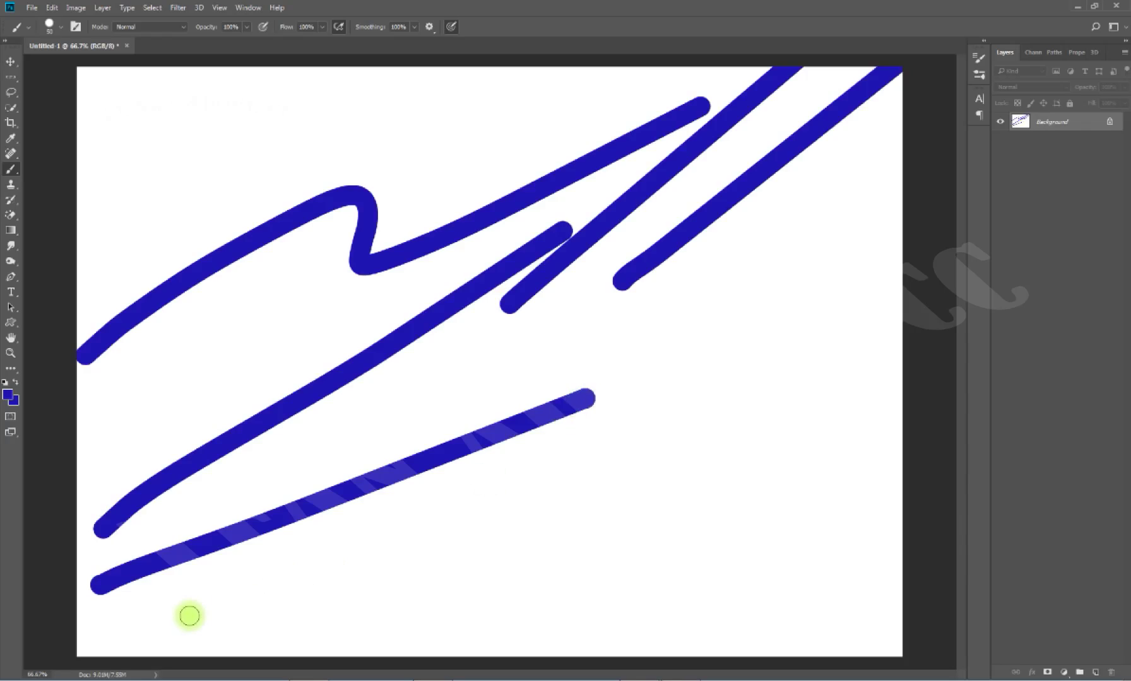
left_click_drag(189, 620, 416, 554)
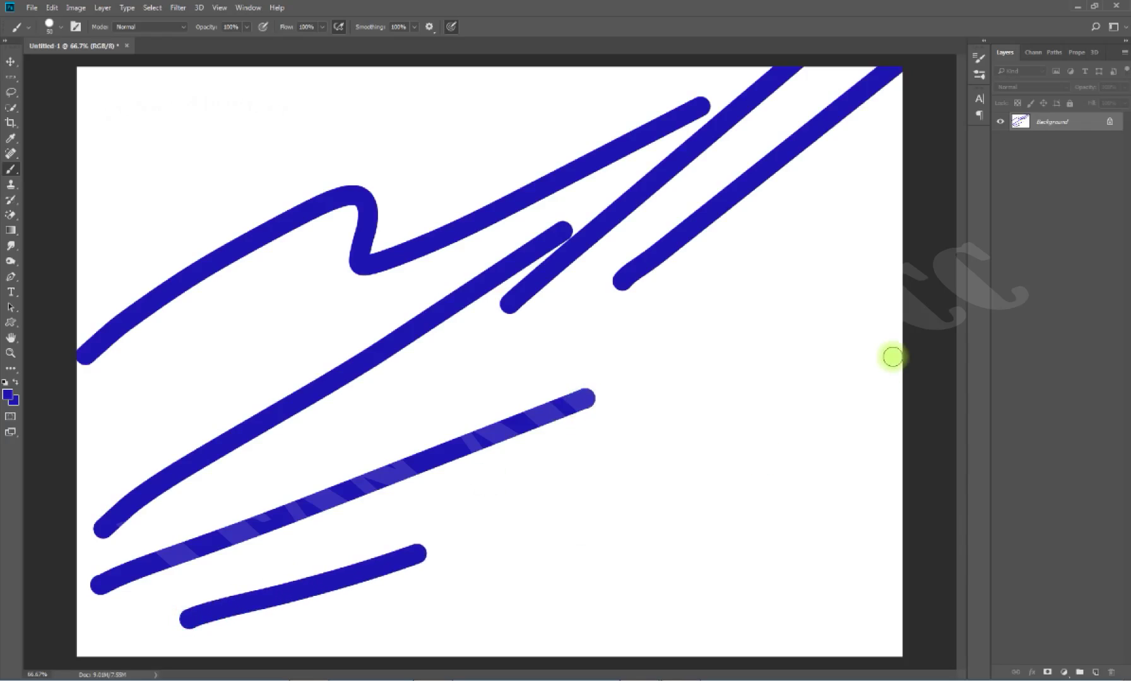
right_click(749, 473)
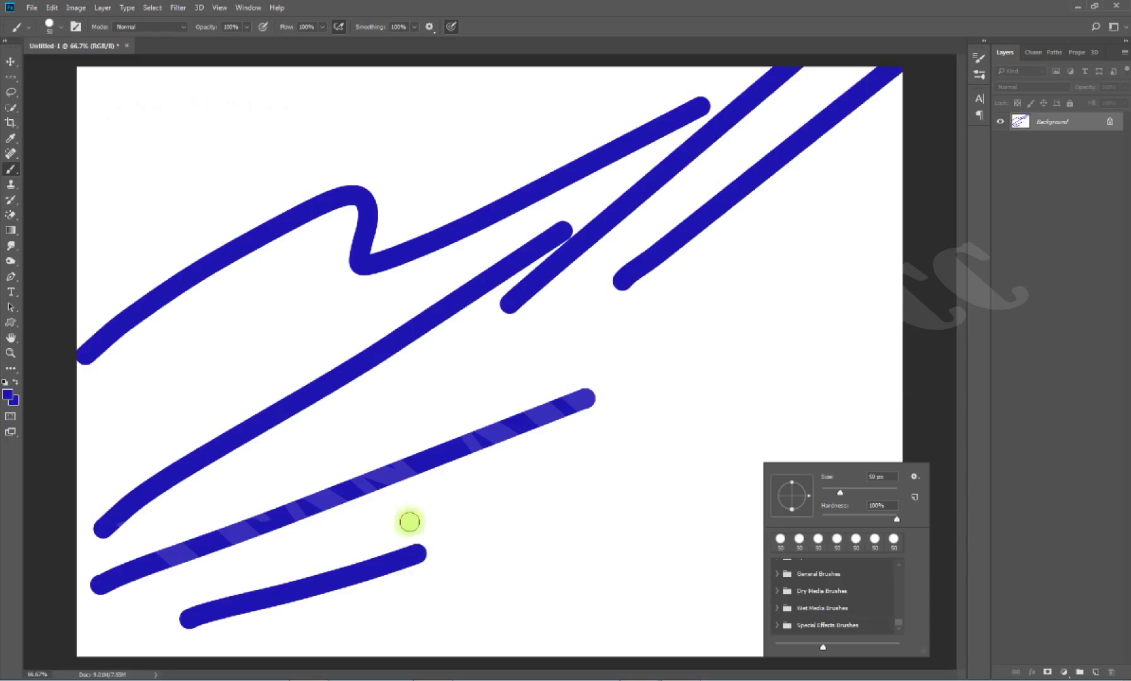
left_click(196, 578)
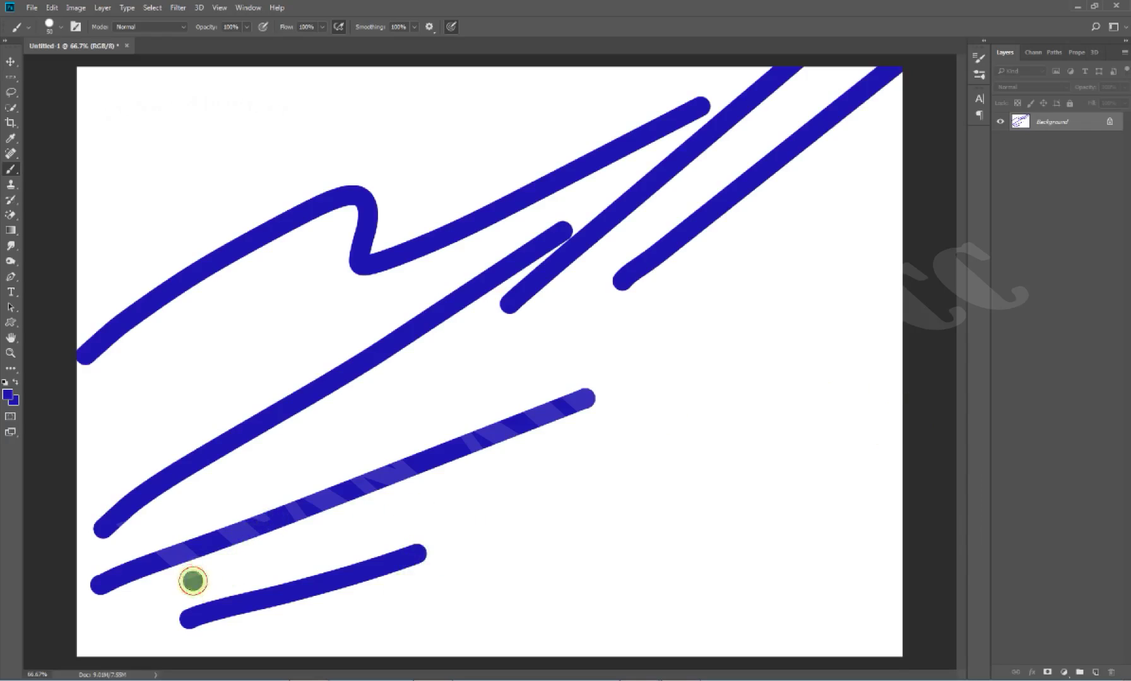
Paint strokes along the bottom, up the right side, and across the diagonal lines.
left_click_drag(193, 579, 603, 494)
left_click_drag(510, 592, 609, 518)
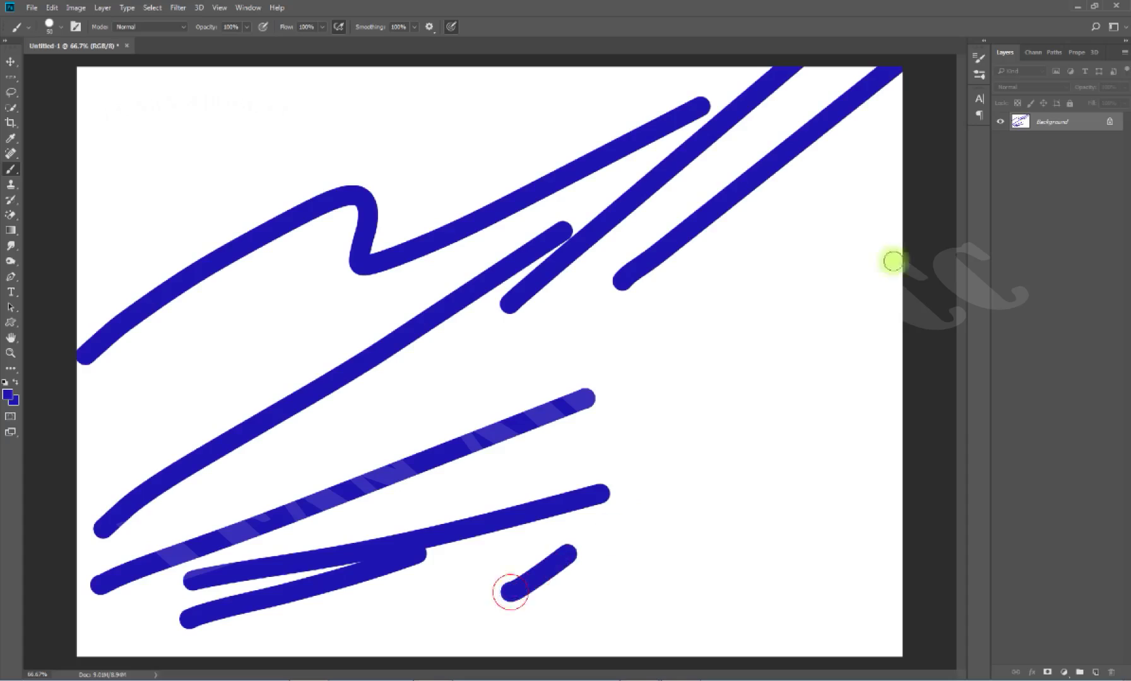
left_click_drag(653, 622, 776, 394)
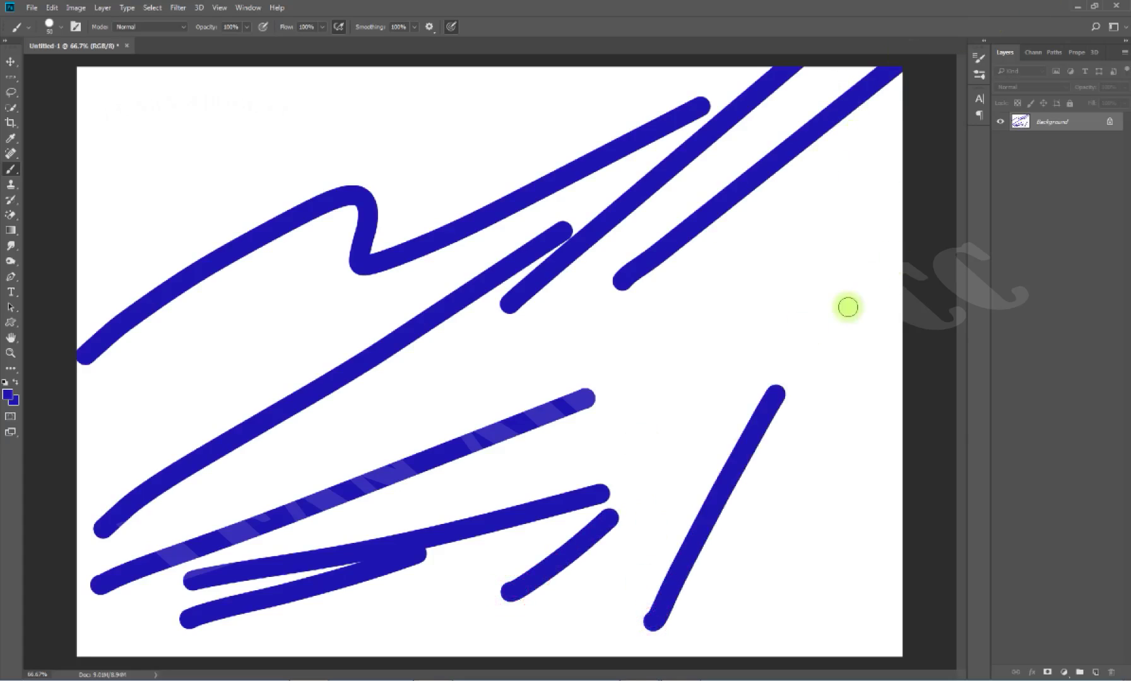
left_click_drag(869, 347, 472, 259)
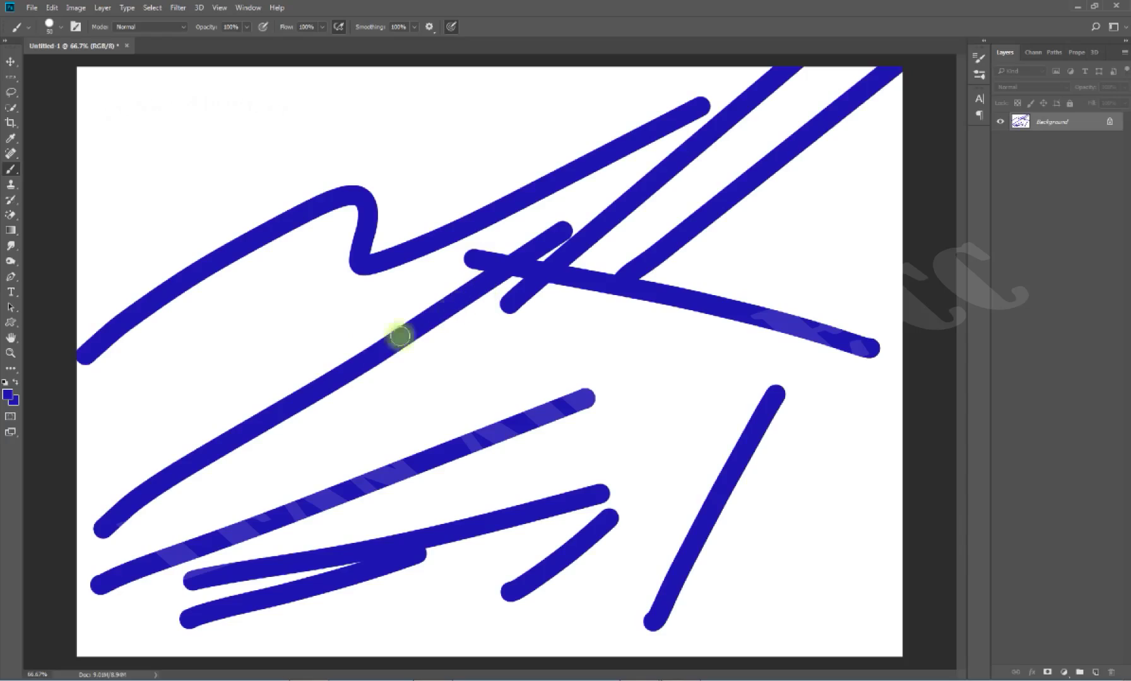
left_click(430, 28)
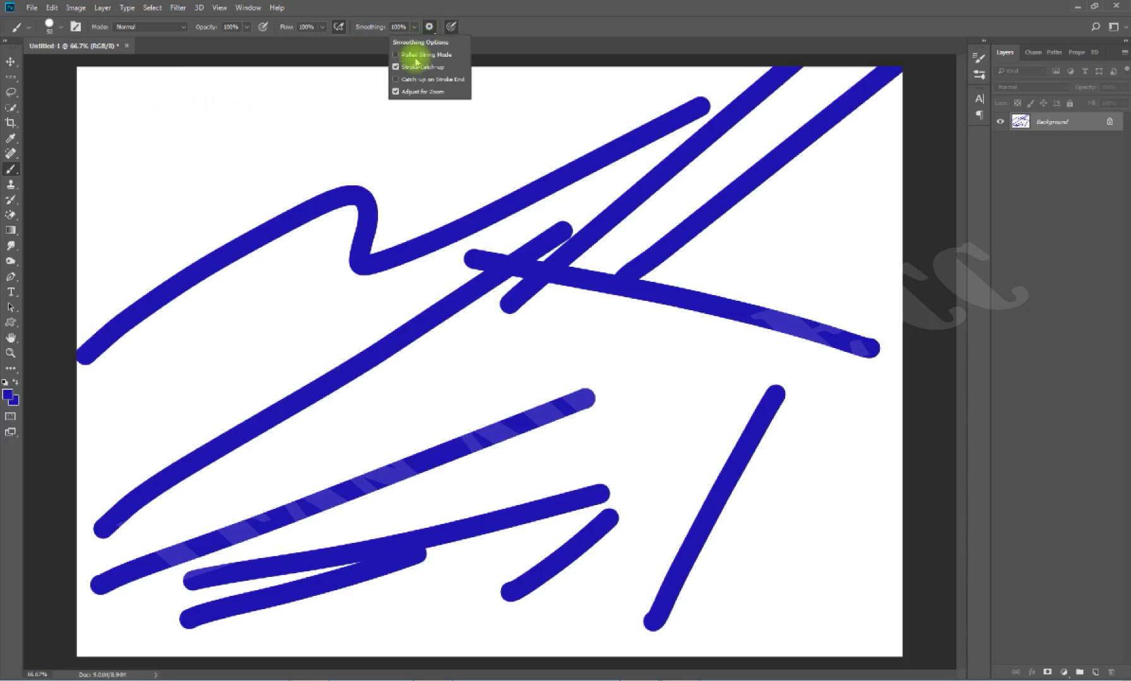
Enable Pulled String Mode smoothing, paint two test strokes, then step back twice with Ctrl+Alt+Z.
left_click(415, 56)
left_click(575, 6)
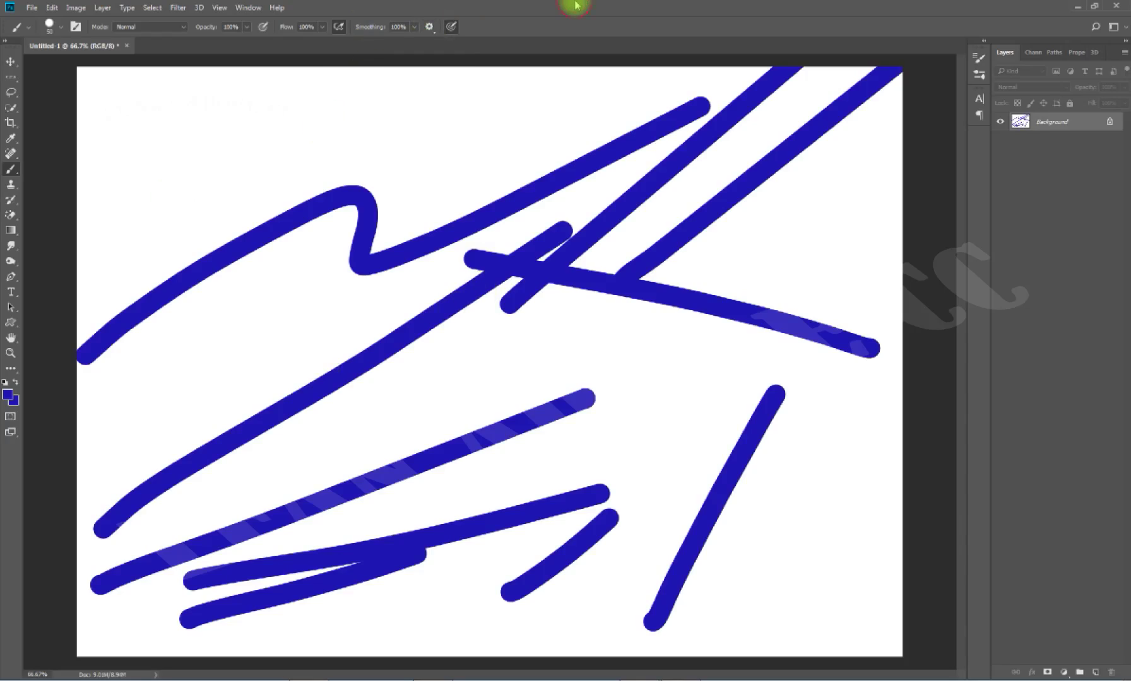
mouse_move(130, 245)
left_mouse_down()
mouse_move(404, 141)
mouse_move(472, 131)
mouse_move(525, 192)
mouse_move(388, 308)
mouse_move(156, 397)
mouse_move(96, 447)
mouse_move(255, 520)
mouse_move(446, 449)
mouse_move(477, 336)
mouse_move(631, 303)
mouse_move(642, 399)
mouse_move(631, 480)
mouse_move(479, 547)
mouse_move(378, 470)
mouse_move(654, 194)
mouse_move(694, 139)
mouse_move(566, 151)
mouse_move(460, 96)
mouse_move(177, 159)
mouse_move(286, 113)
mouse_move(583, 91)
mouse_move(689, 96)
mouse_move(757, 219)
mouse_move(633, 477)
mouse_move(615, 586)
mouse_move(624, 600)
left_mouse_up()
mouse_move(770, 583)
left_mouse_down()
mouse_move(850, 591)
mouse_move(850, 311)
mouse_move(835, 146)
left_mouse_up()
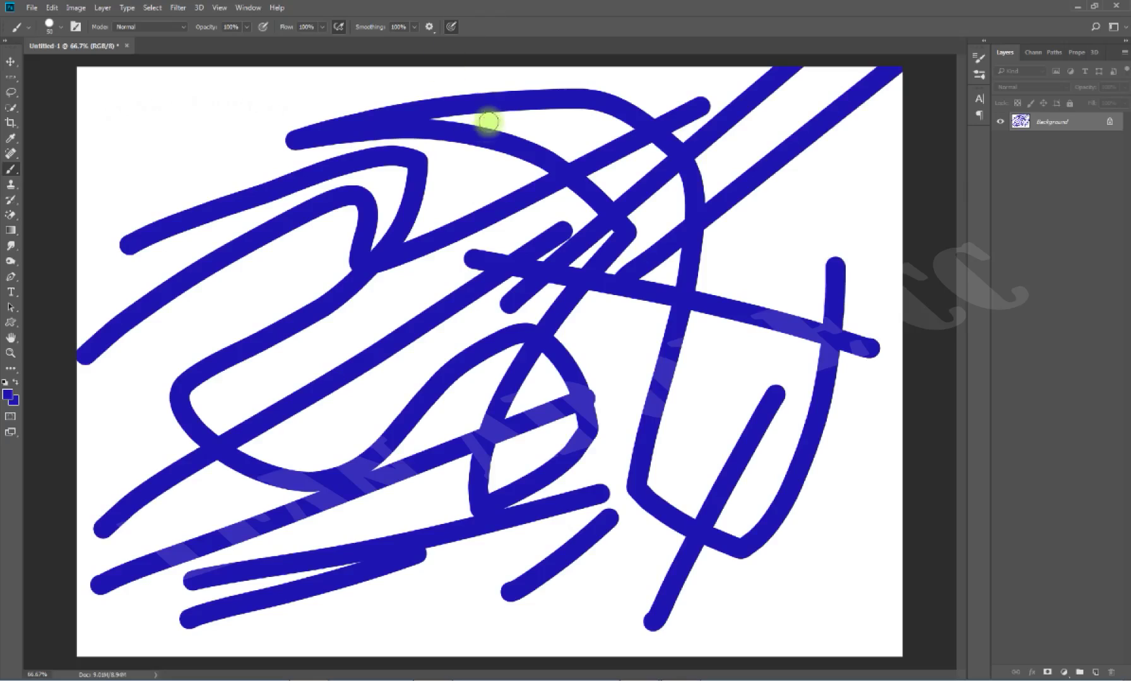
key("ctrl+alt+z")
key("ctrl+alt+z")
key("ctrl+alt+z")
key("ctrl+alt+z")
key("ctrl+alt+z")
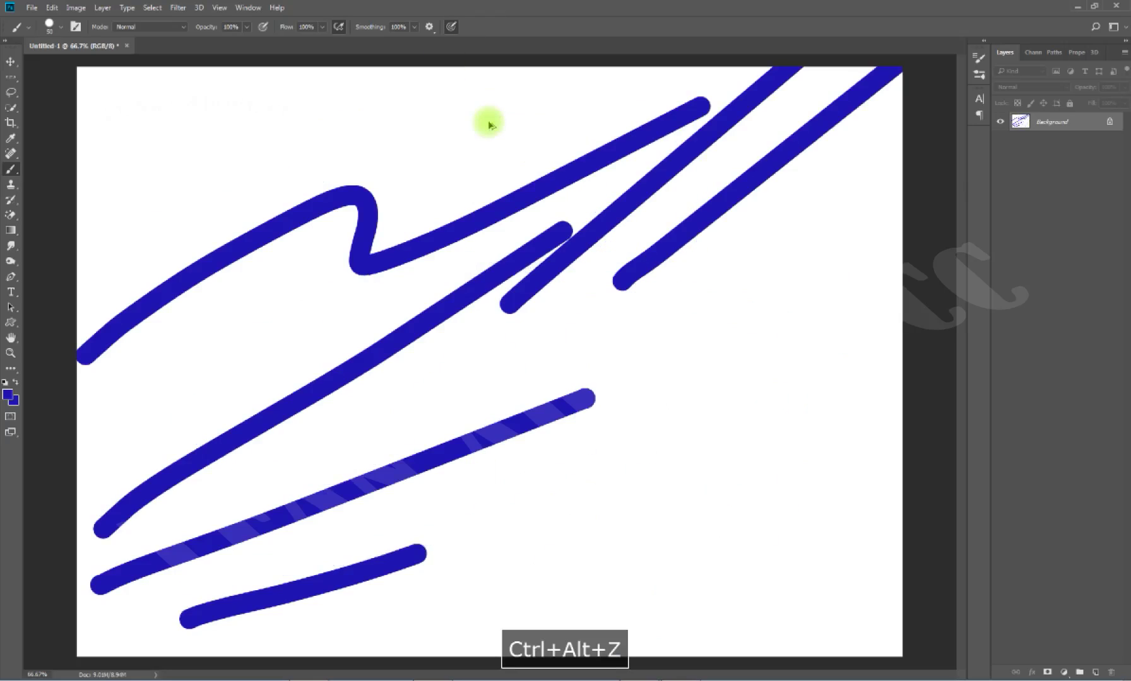
key("ctrl+alt+z")
key("ctrl+alt+z")
key("ctrl+alt+z")
key("ctrl+alt+z")
key("ctrl+alt+z")
key("ctrl+alt+z")
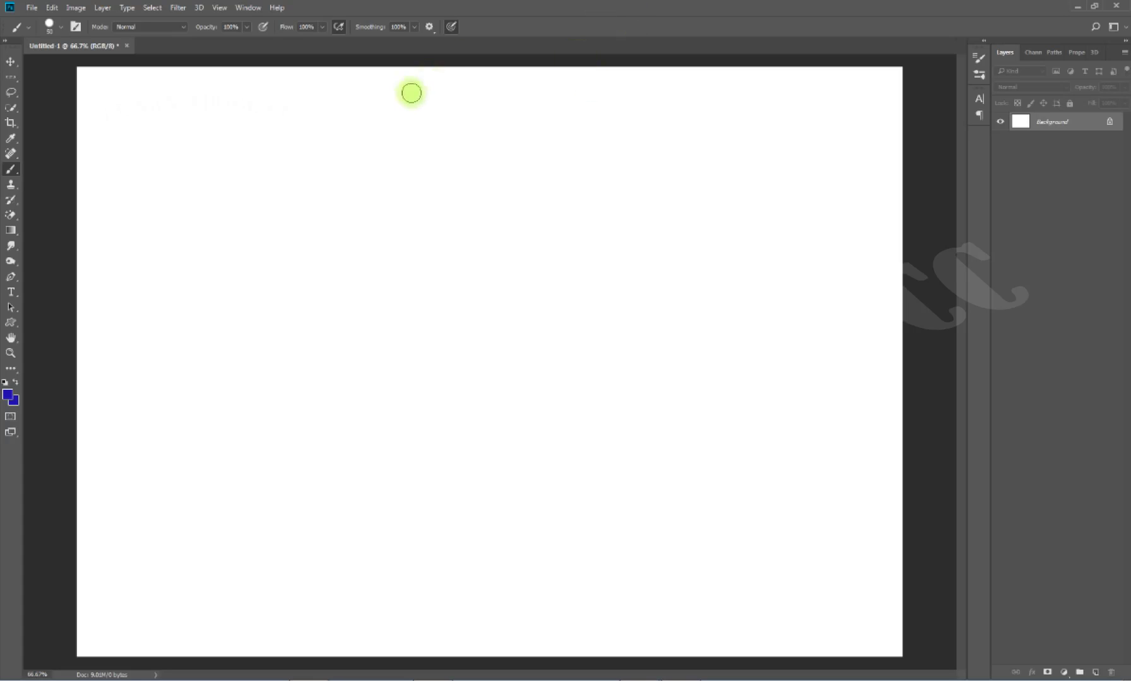
Show the Brush Settings panel from the Window menu.
left_click(249, 9)
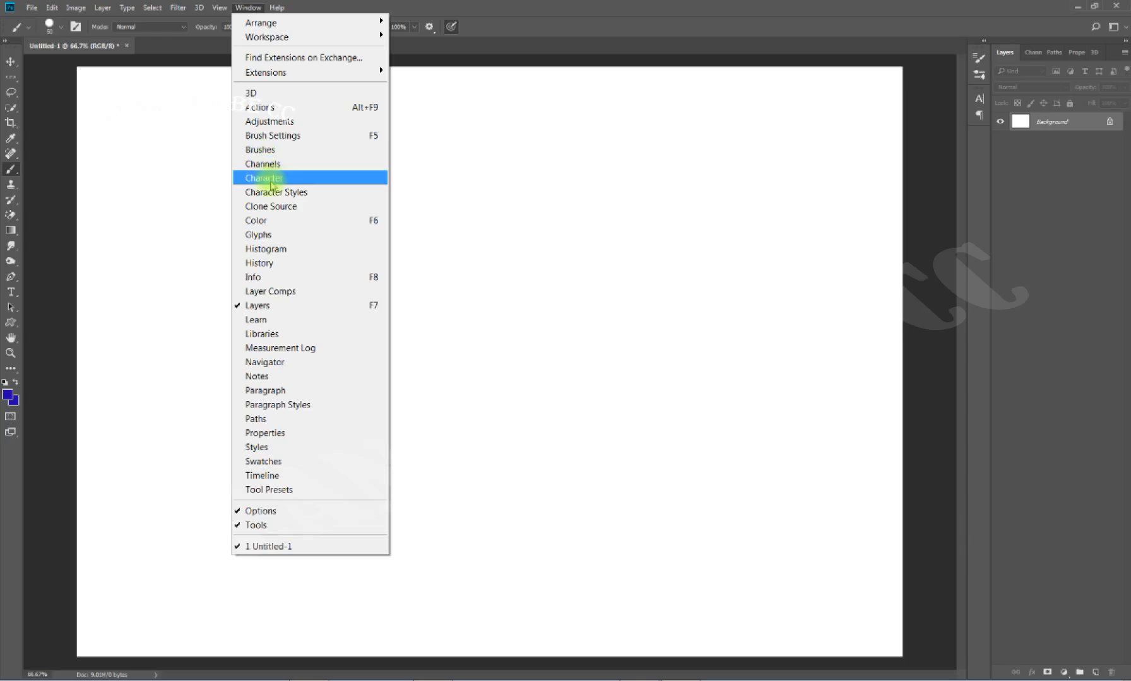
left_click(270, 138)
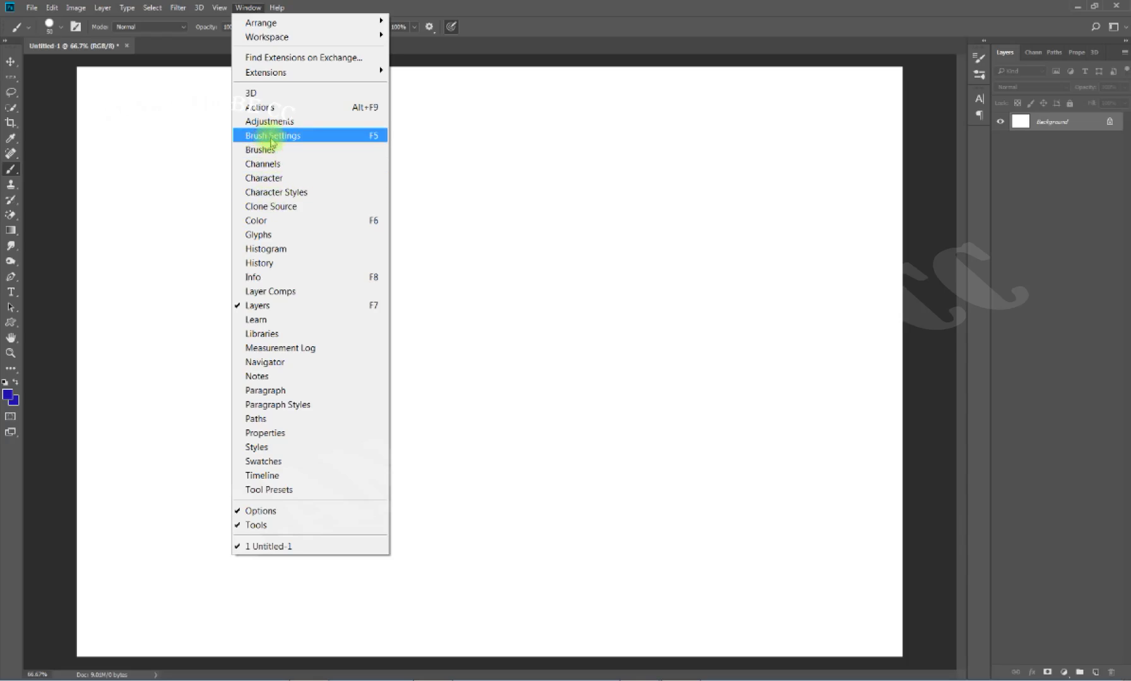
left_click(271, 139)
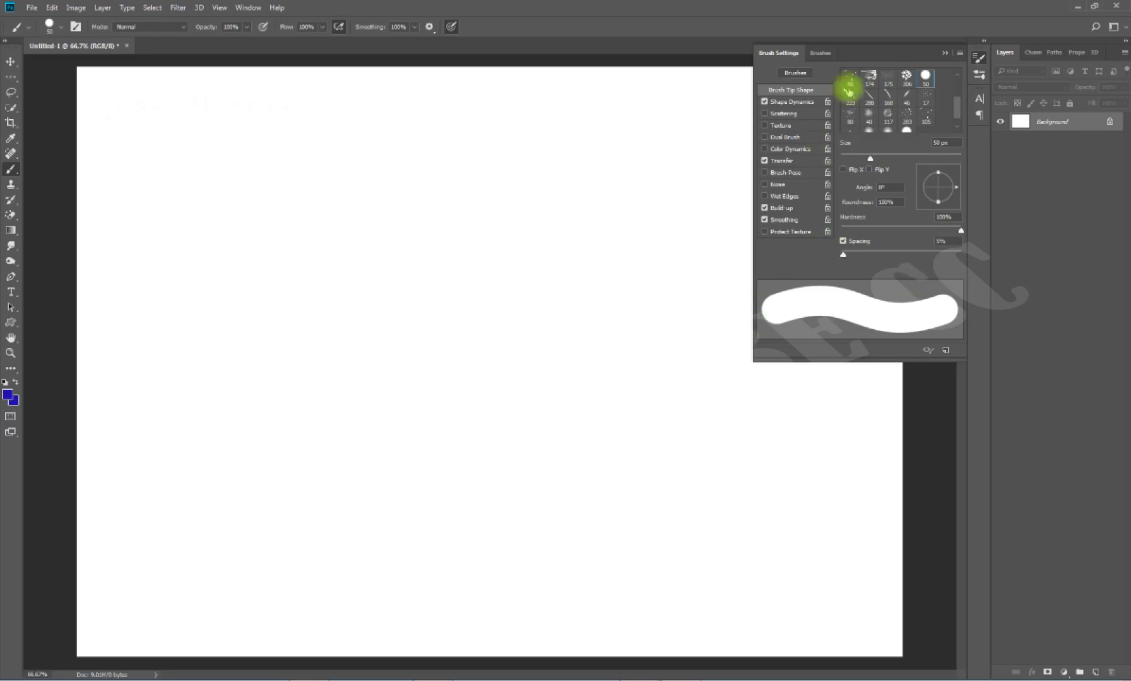
Select the 123 px hard round brush preset and enable Scattering.
scroll(954, 95, "up", 3)
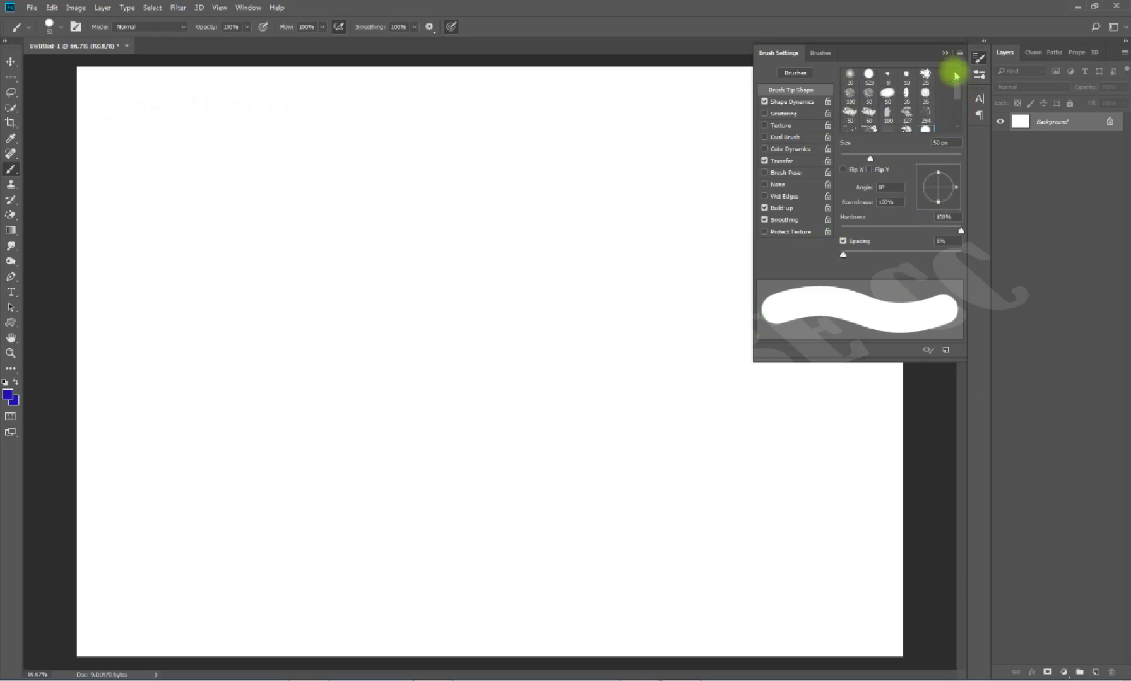
left_click(849, 79)
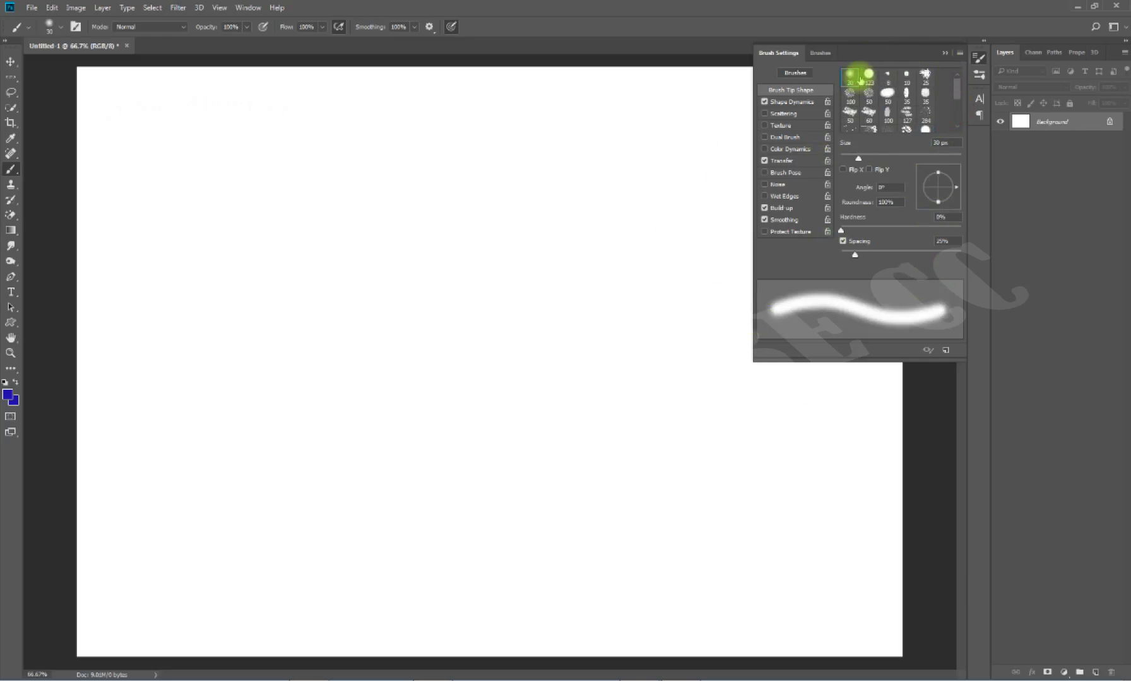
left_click(868, 76)
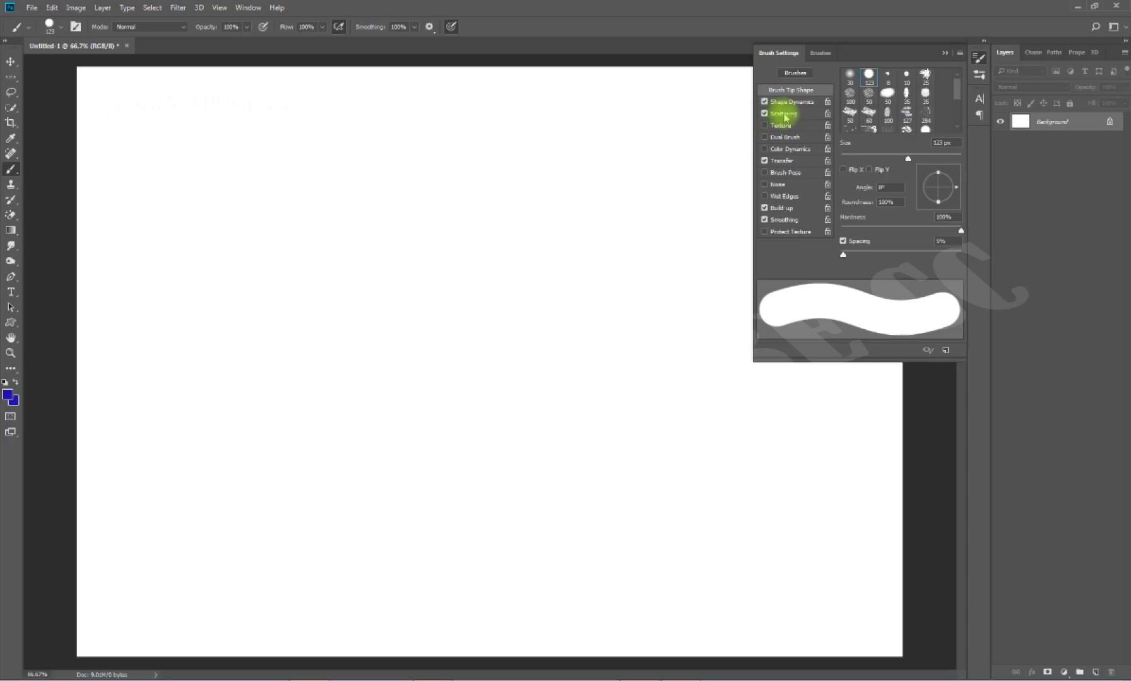
left_click(820, 114)
Set Scatter to the maximum 1000% and Count to 5.
mouse_move(841, 87)
left_mouse_down()
mouse_move(863, 95)
mouse_move(834, 100)
mouse_move(863, 99)
mouse_move(852, 81)
left_mouse_up()
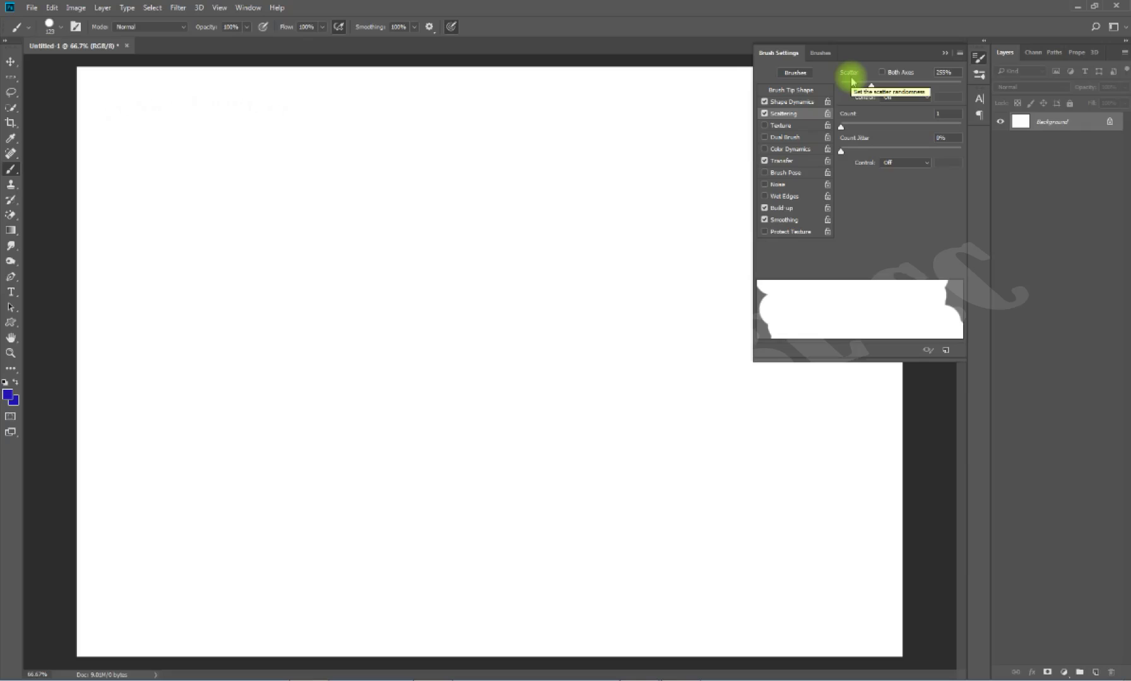
left_click_drag(873, 91, 986, 100)
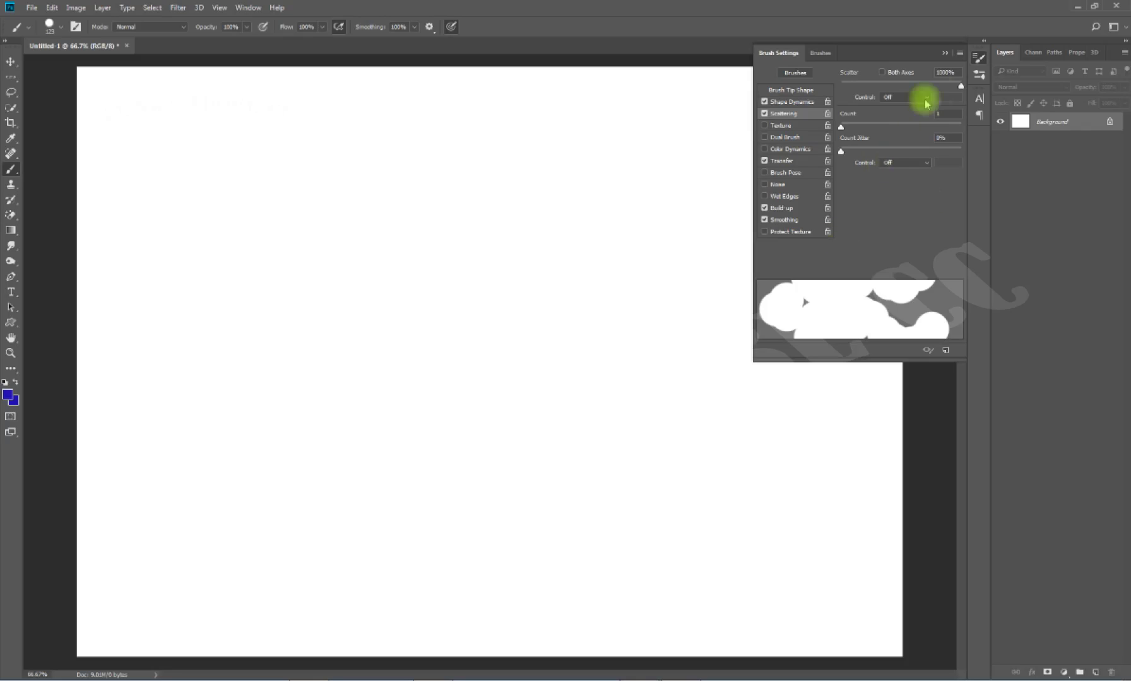
left_click_drag(960, 87, 873, 96)
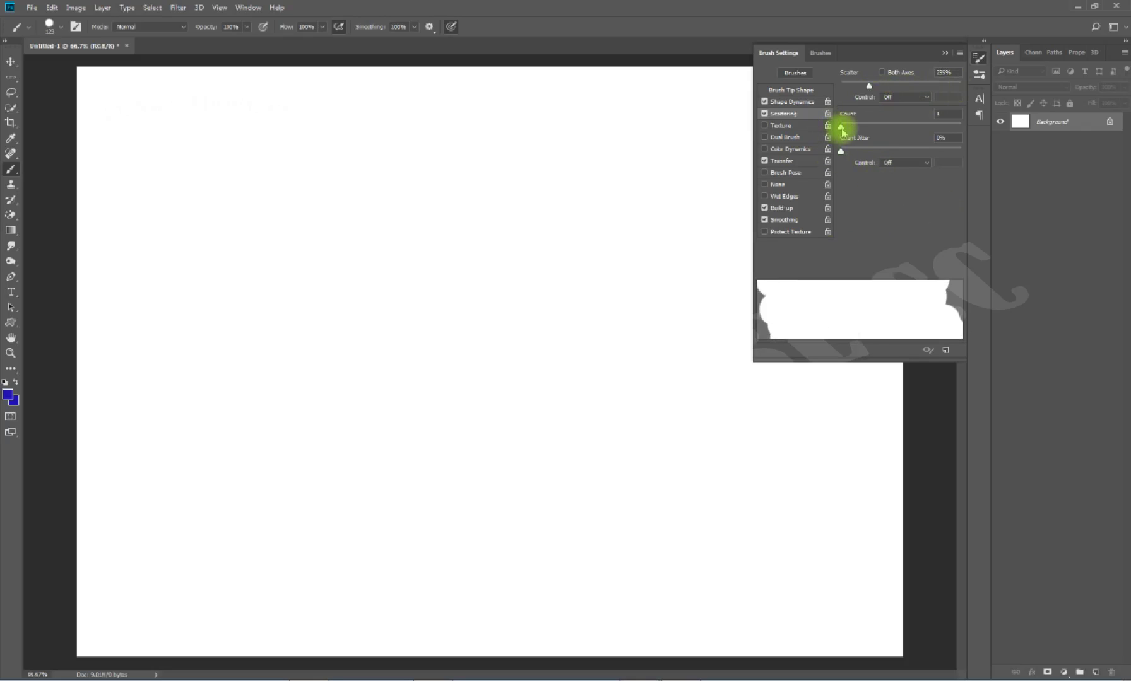
left_click_drag(842, 129, 906, 139)
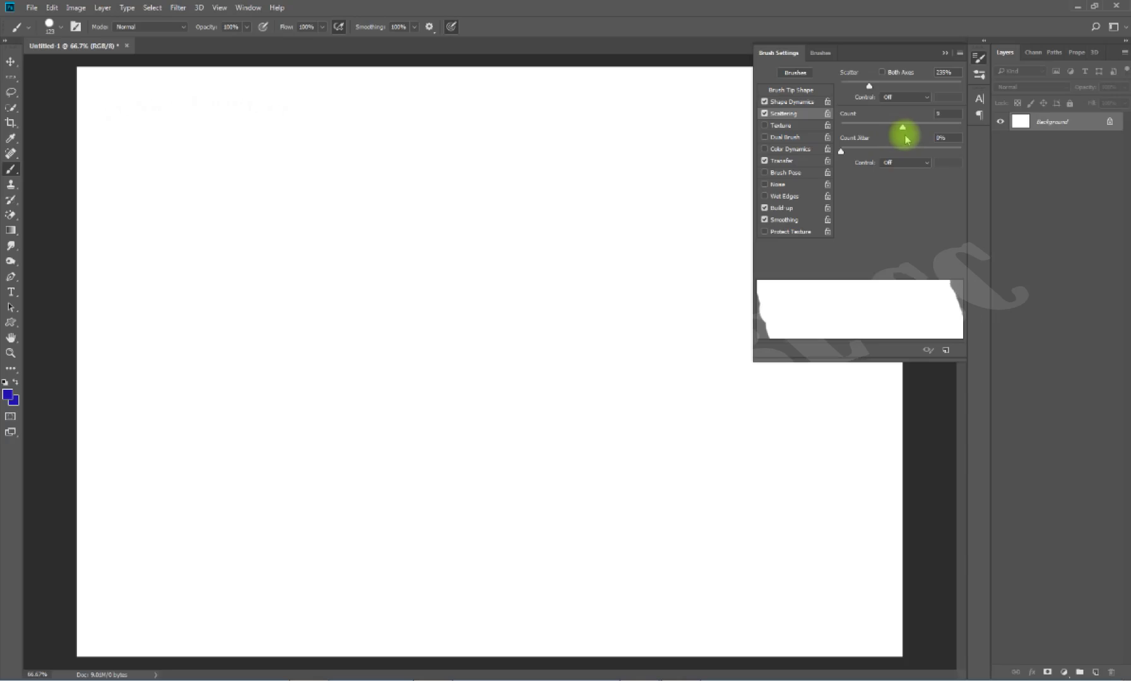
left_click_drag(872, 88, 961, 88)
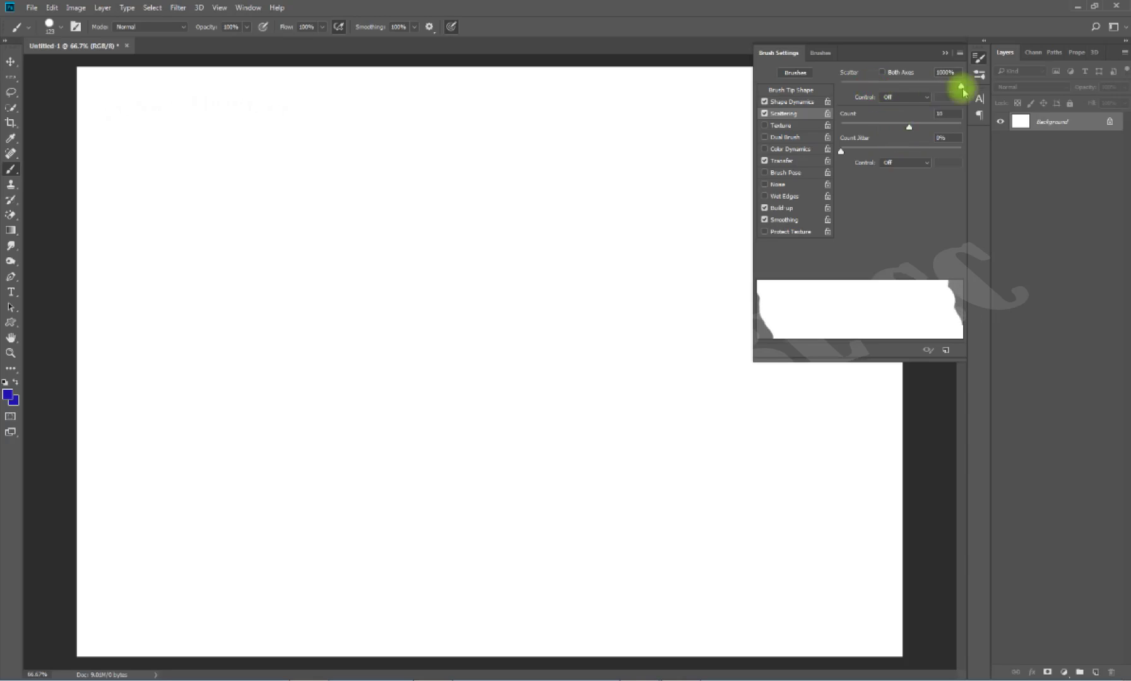
Fine-tune Count and Count Jitter, ending with count 5 and 10% count jitter.
left_click_drag(909, 128, 840, 128)
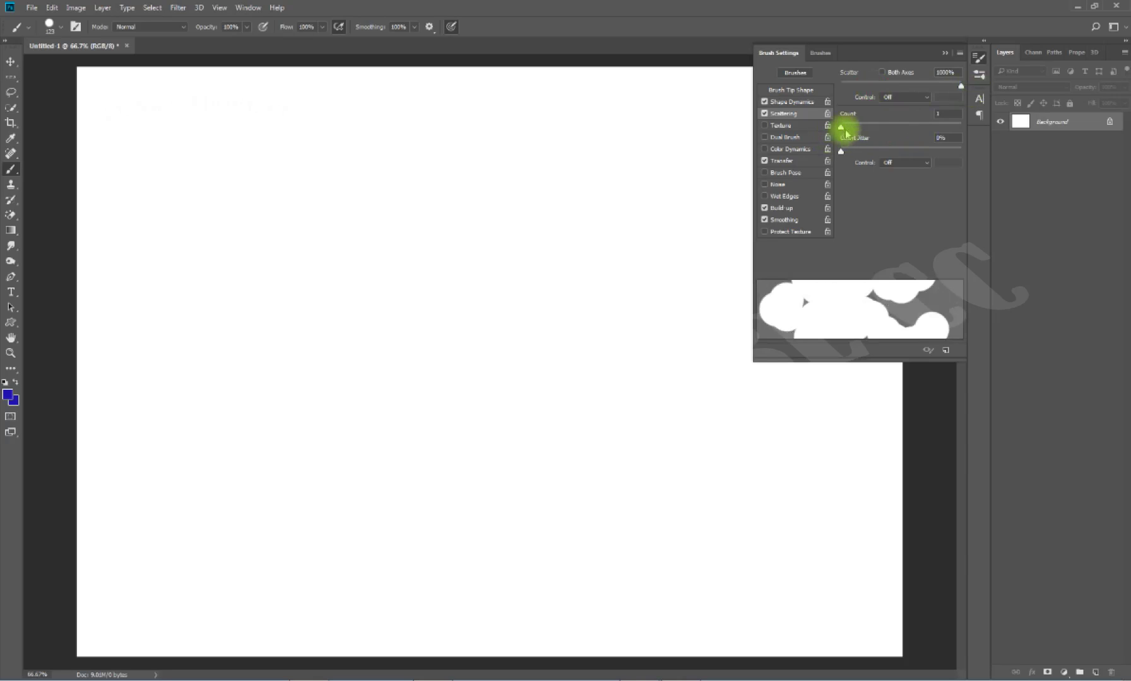
mouse_move(842, 130)
left_mouse_down()
mouse_move(926, 129)
mouse_move(854, 131)
mouse_move(877, 128)
left_mouse_up()
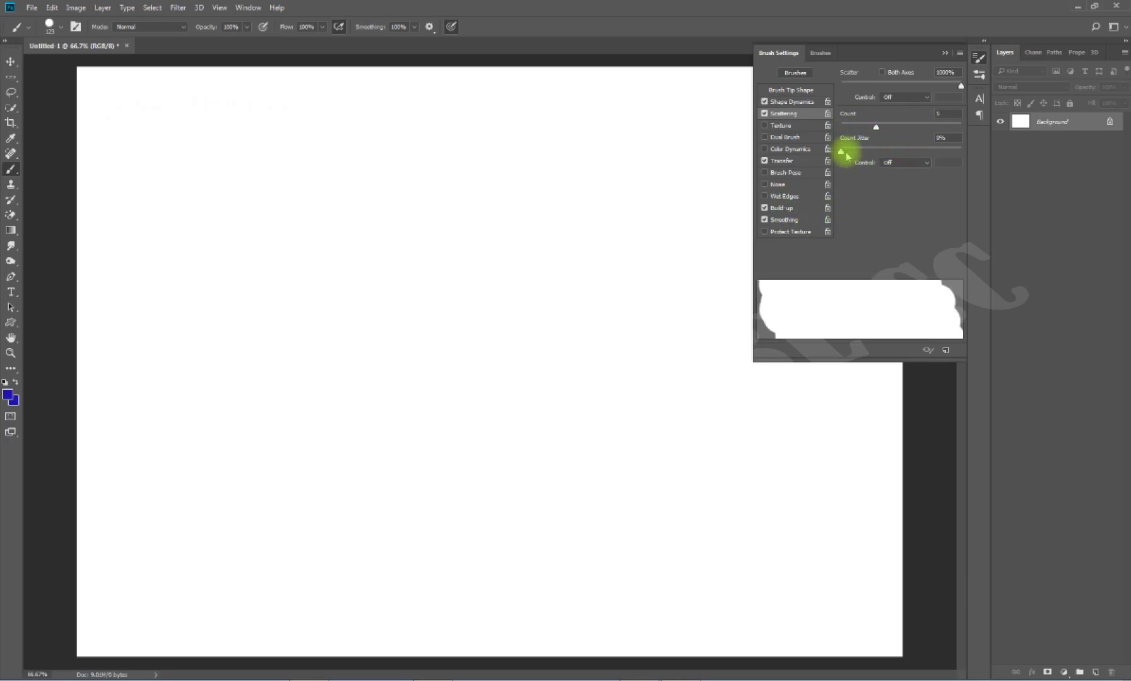
left_click_drag(853, 158, 936, 162)
left_click_drag(935, 158, 887, 164)
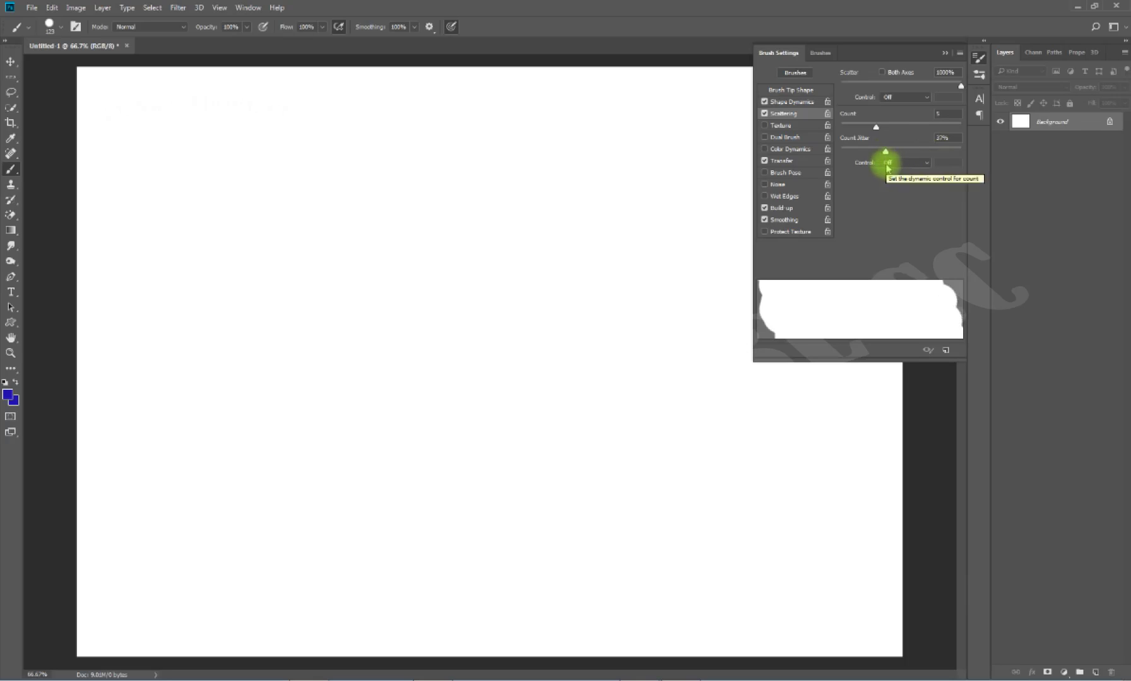
mouse_move(887, 158)
left_mouse_down()
mouse_move(851, 153)
mouse_move(941, 155)
mouse_move(857, 157)
left_mouse_up()
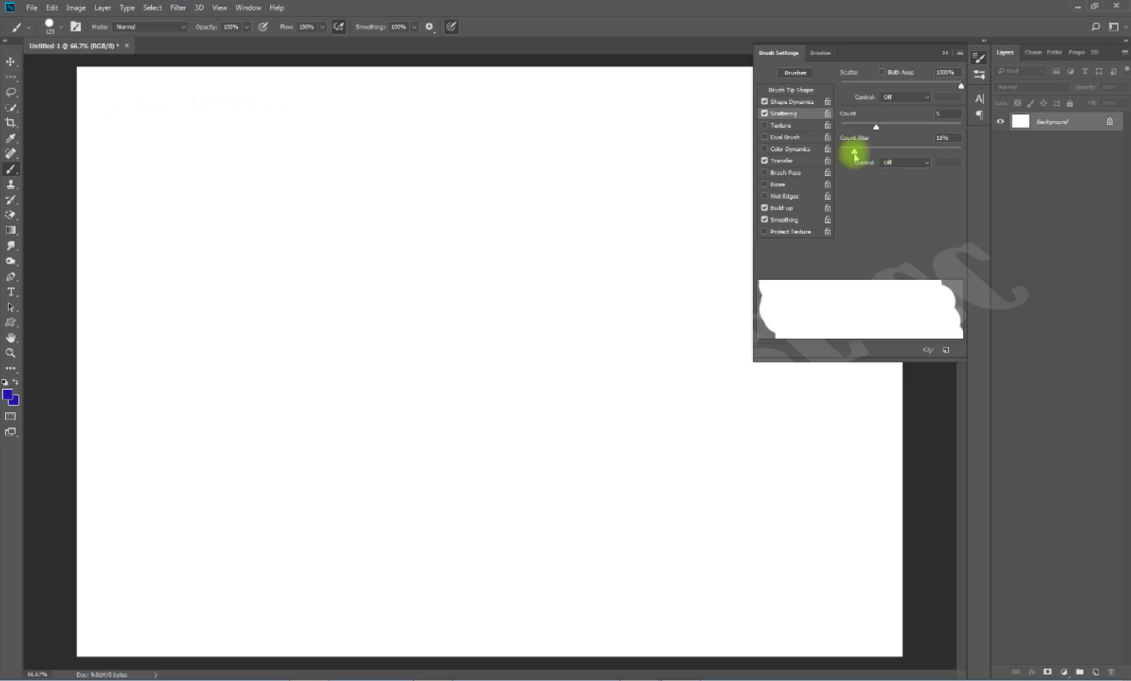
left_click(796, 102)
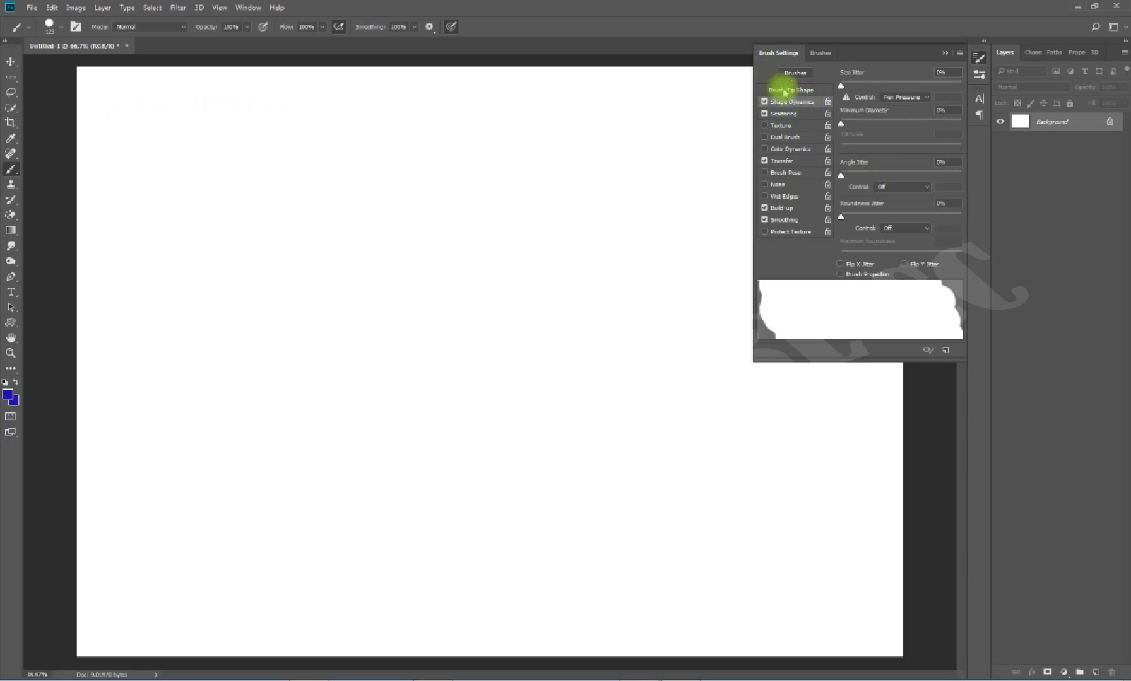
Set Shape Dynamics to 35% size jitter, 24% minimum diameter and 15% angle jitter.
left_click_drag(840, 85, 883, 87)
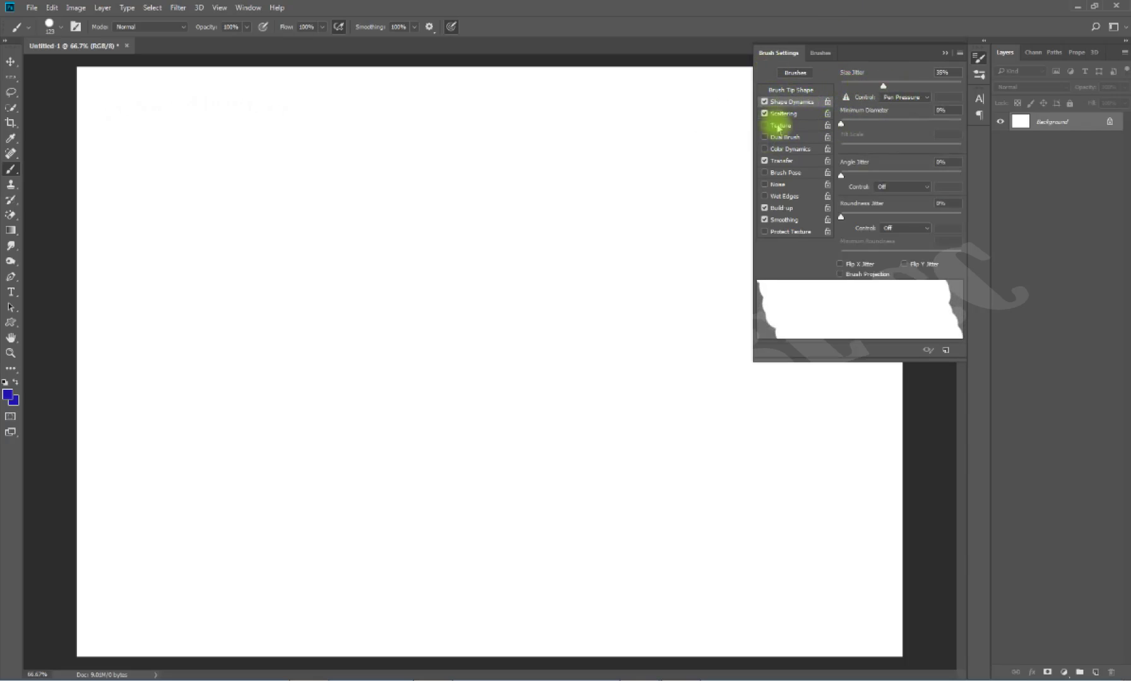
left_click_drag(841, 124, 870, 125)
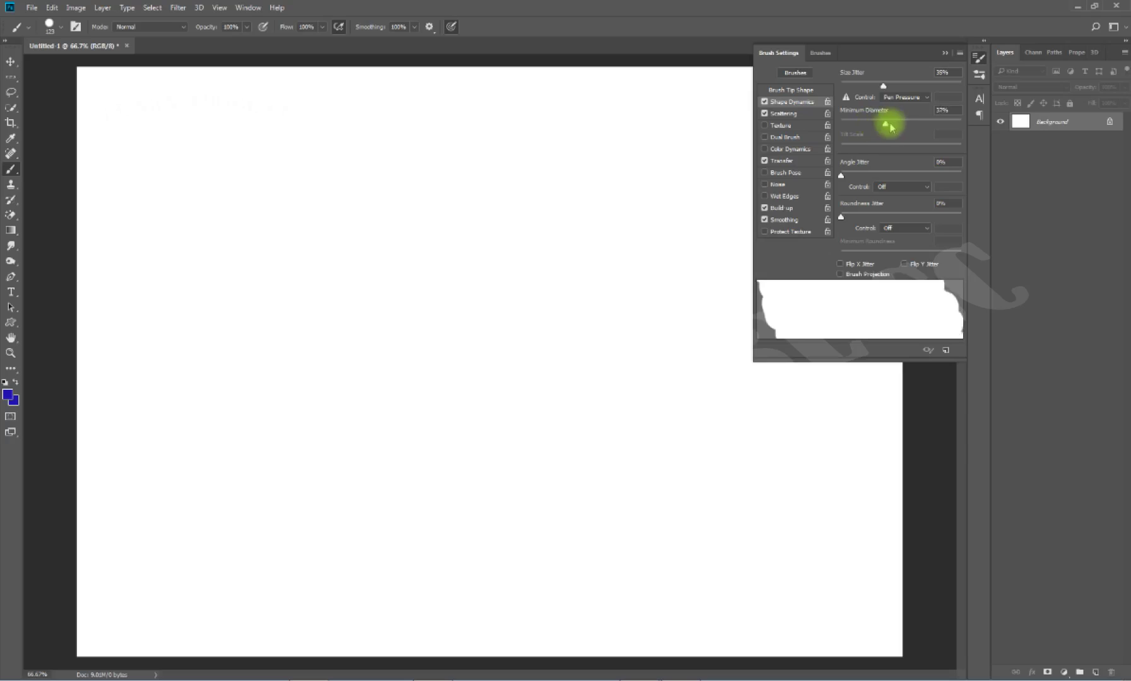
left_click_drag(848, 181, 860, 186)
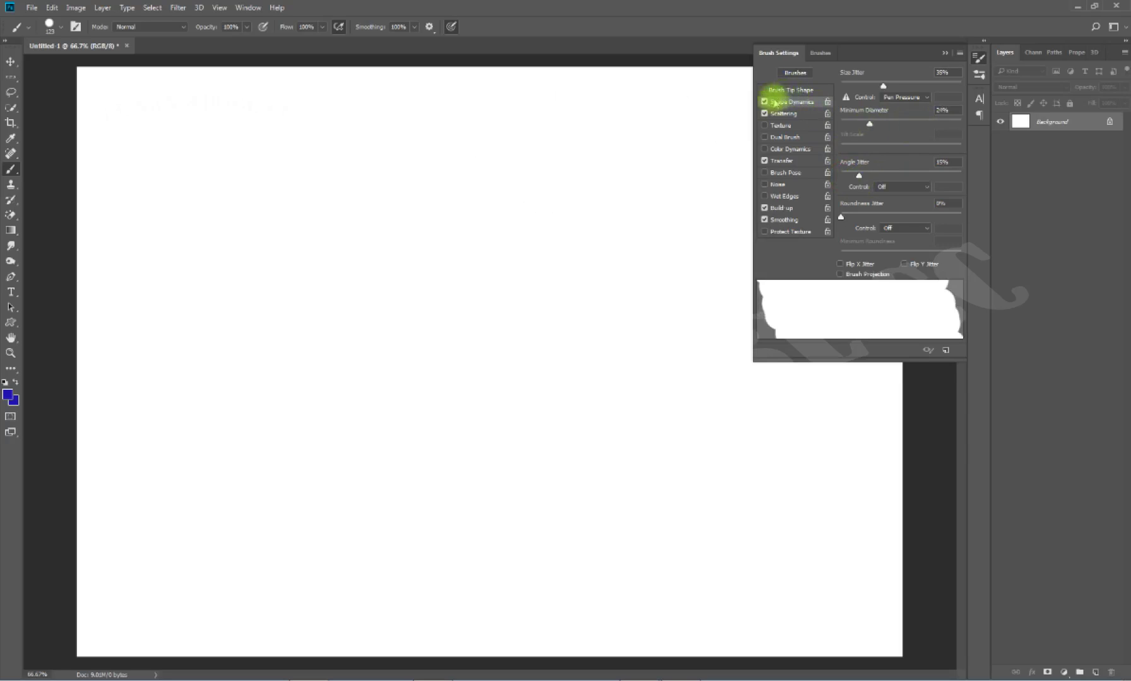
Resize the brush tip to 7 px in Brush Tip Shape.
left_click(806, 91)
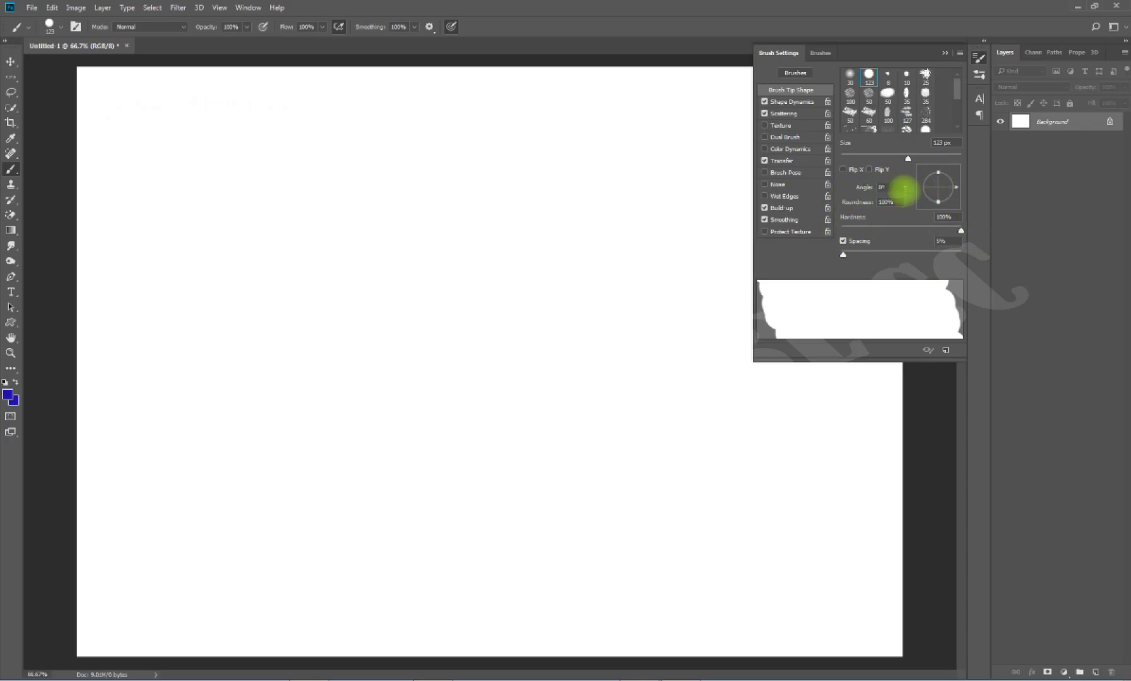
mouse_move(908, 159)
left_mouse_down()
mouse_move(851, 162)
mouse_move(845, 177)
left_mouse_up()
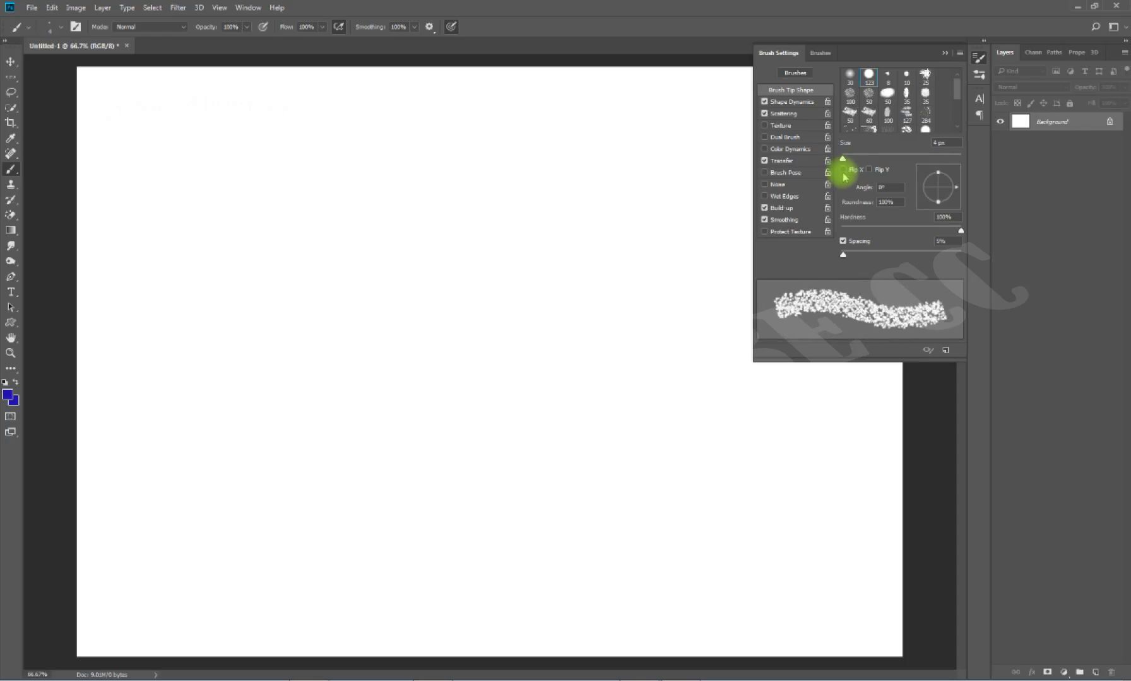
left_click_drag(845, 159, 844, 161)
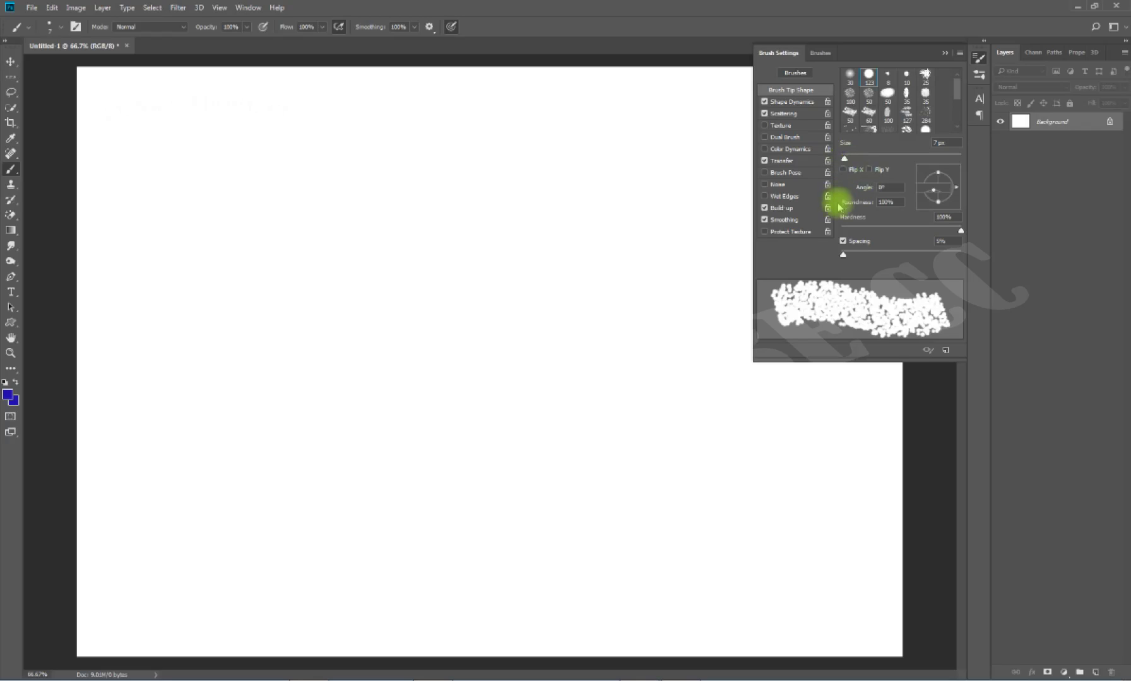
left_click(804, 102)
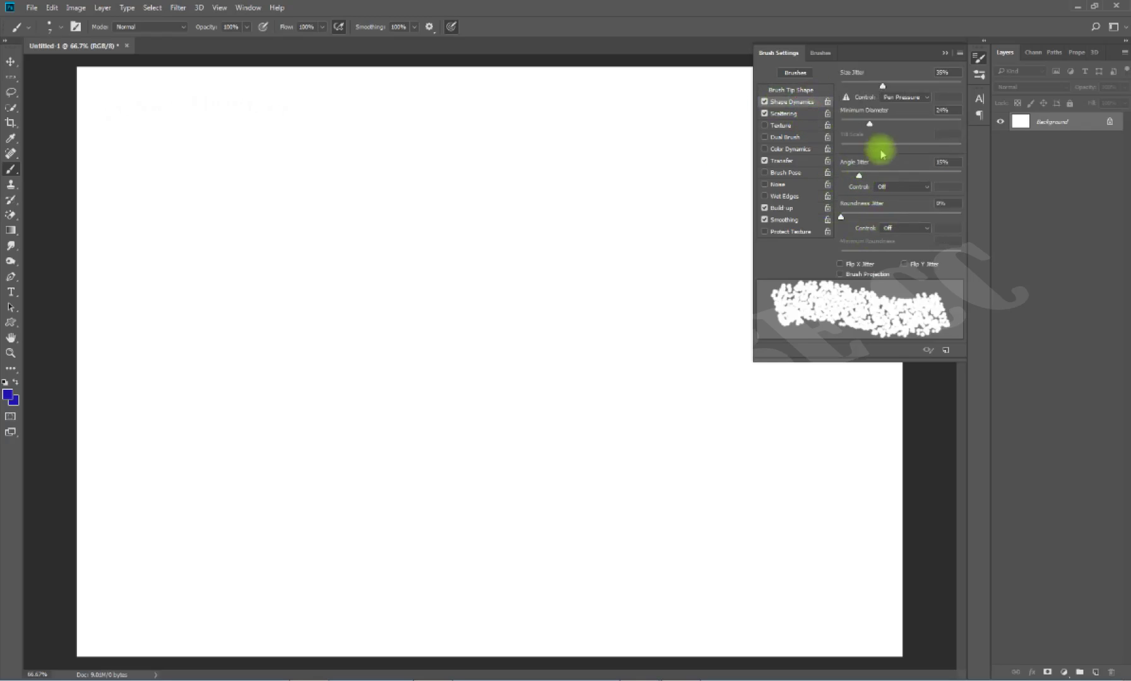
left_click(800, 114)
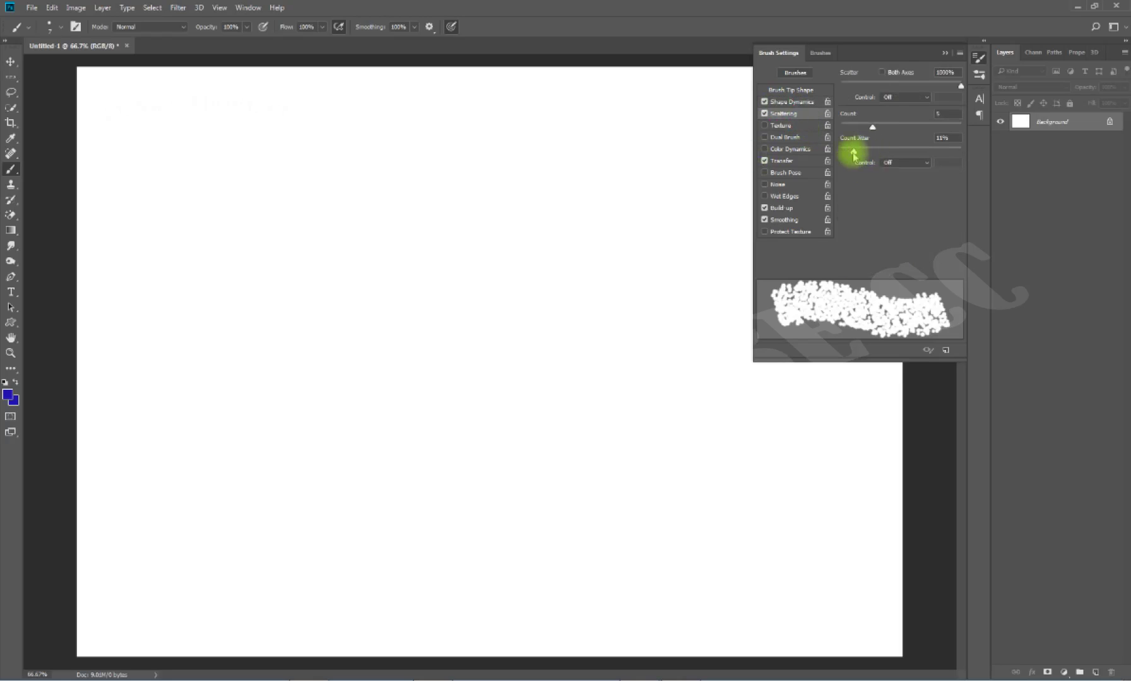
Lower the Scattering count jitter and return to the Brush Tip Shape settings.
left_click_drag(852, 153, 861, 129)
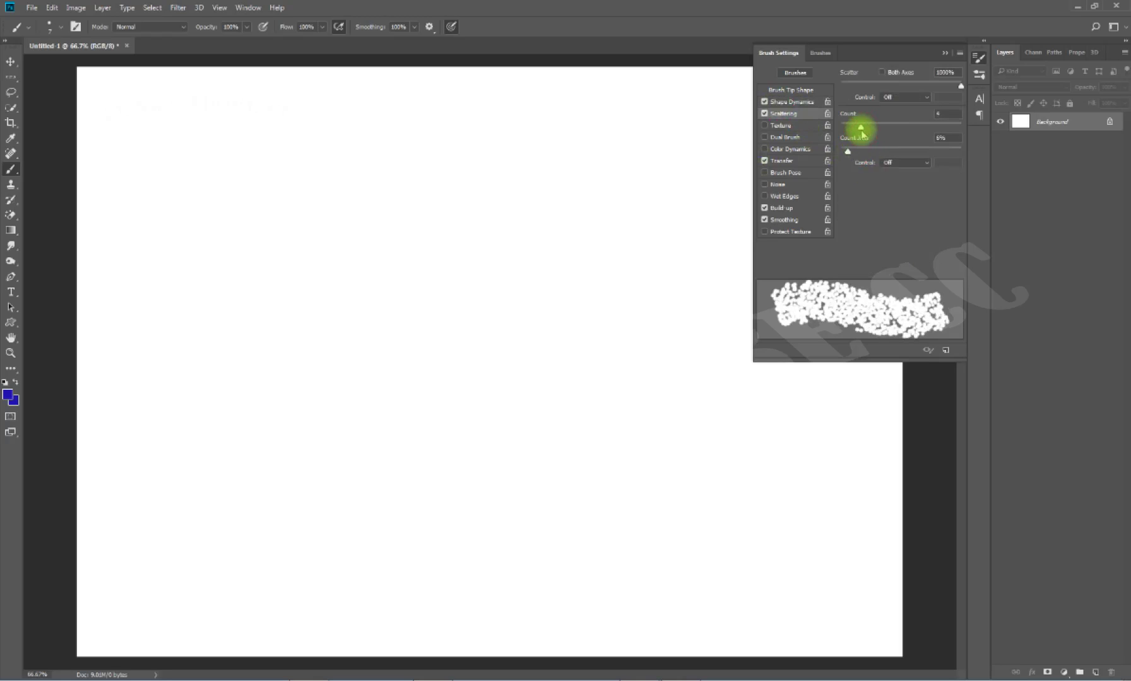
left_click(805, 92)
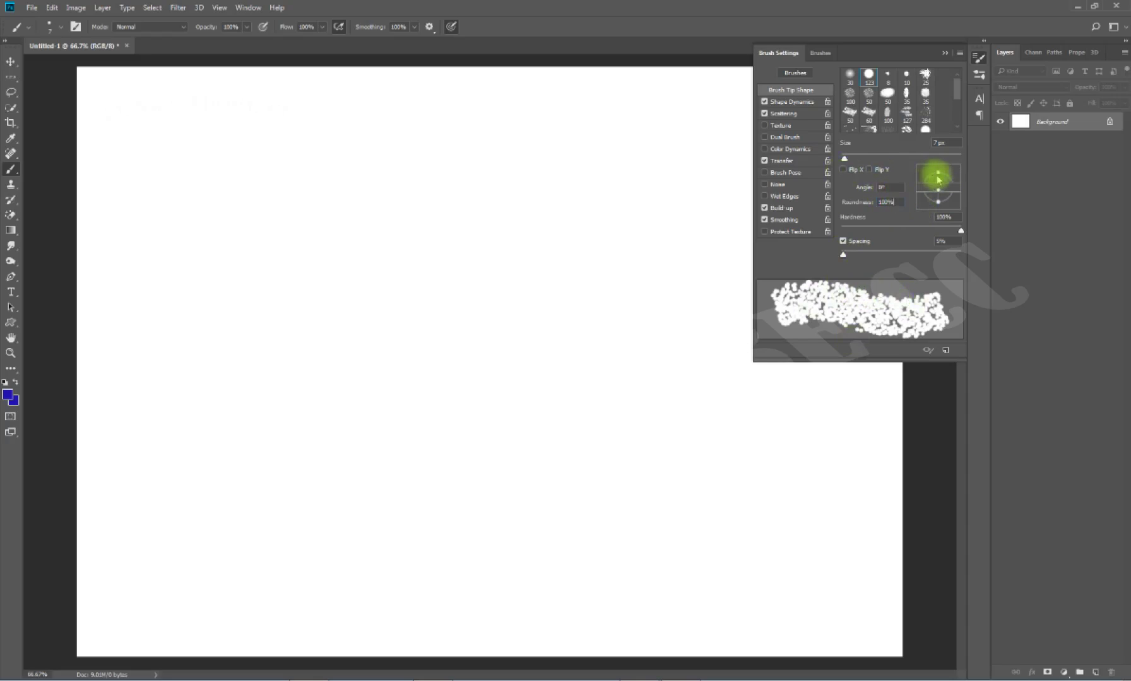
mouse_move(937, 174)
left_mouse_down()
mouse_move(942, 189)
mouse_move(941, 176)
left_mouse_up()
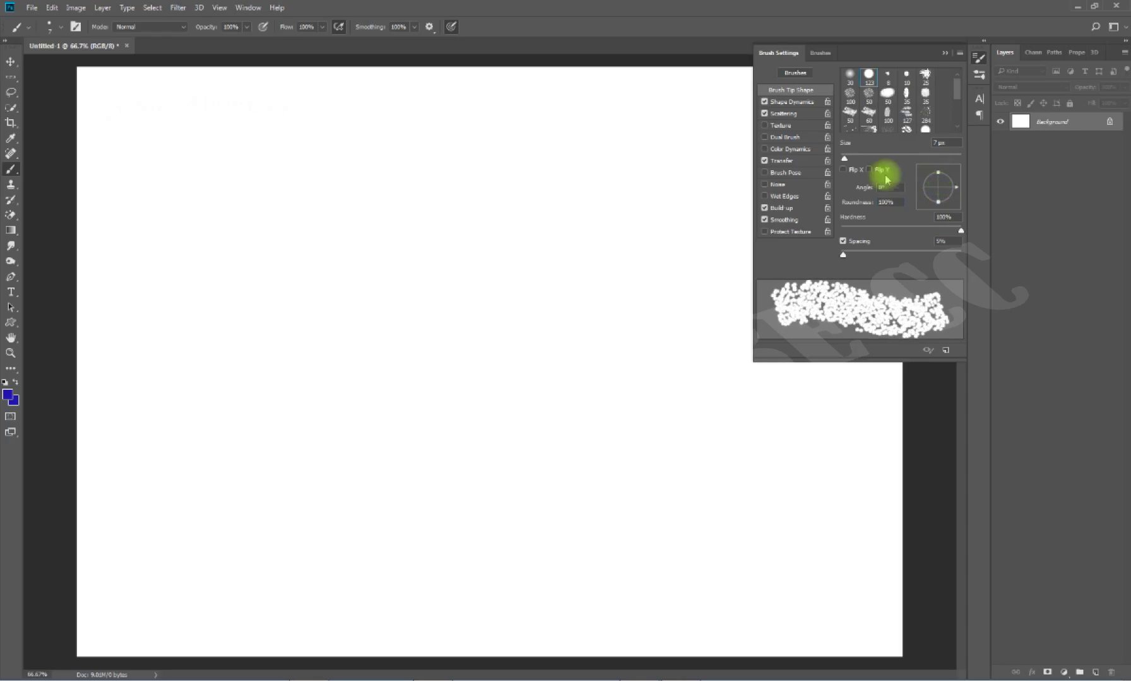
Flatten the brush tip to 24% roundness at 10 px with spacing raised to 9%.
left_click_drag(938, 177, 940, 187)
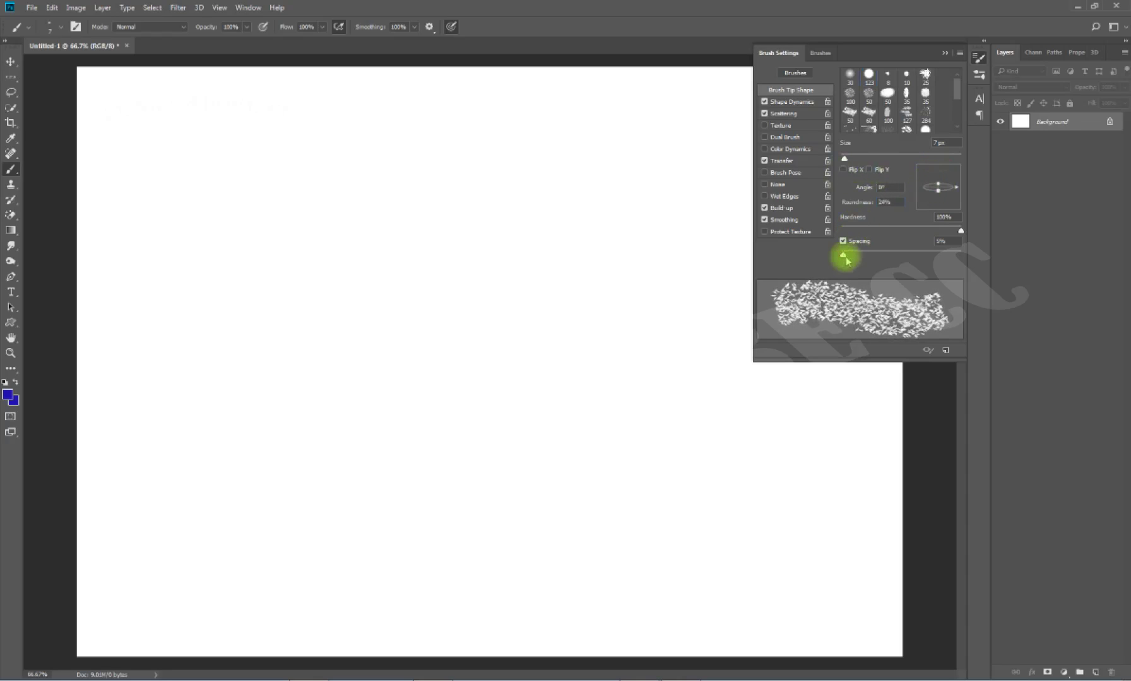
left_click_drag(845, 159, 848, 159)
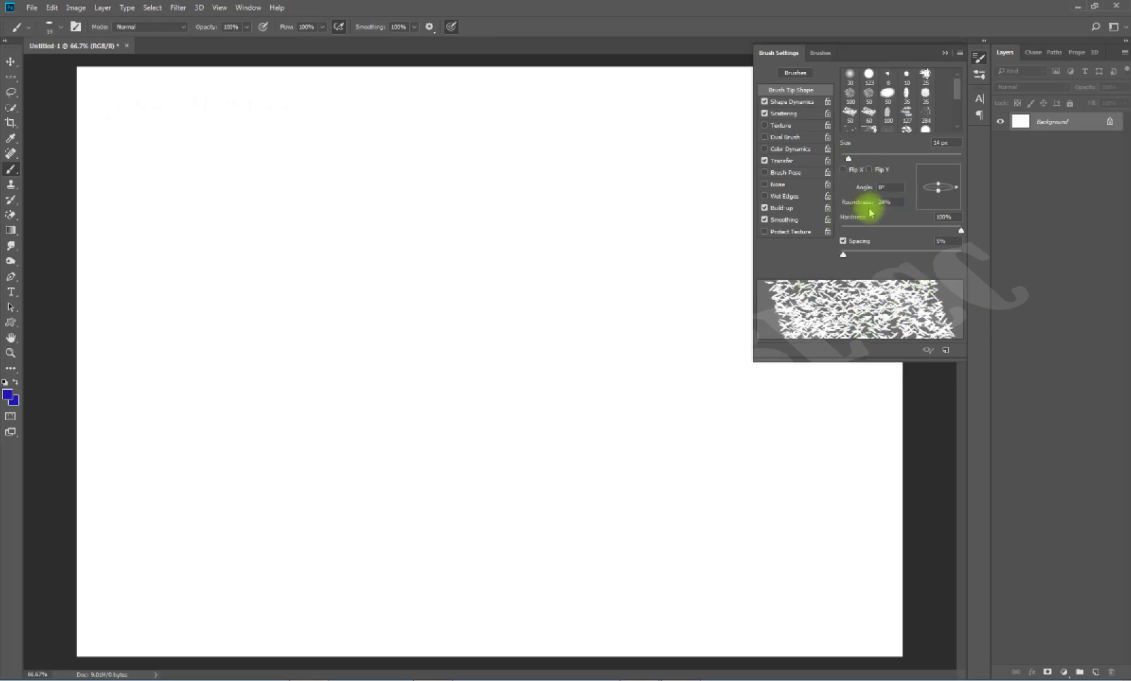
left_click(847, 157)
left_click_drag(847, 159, 847, 159)
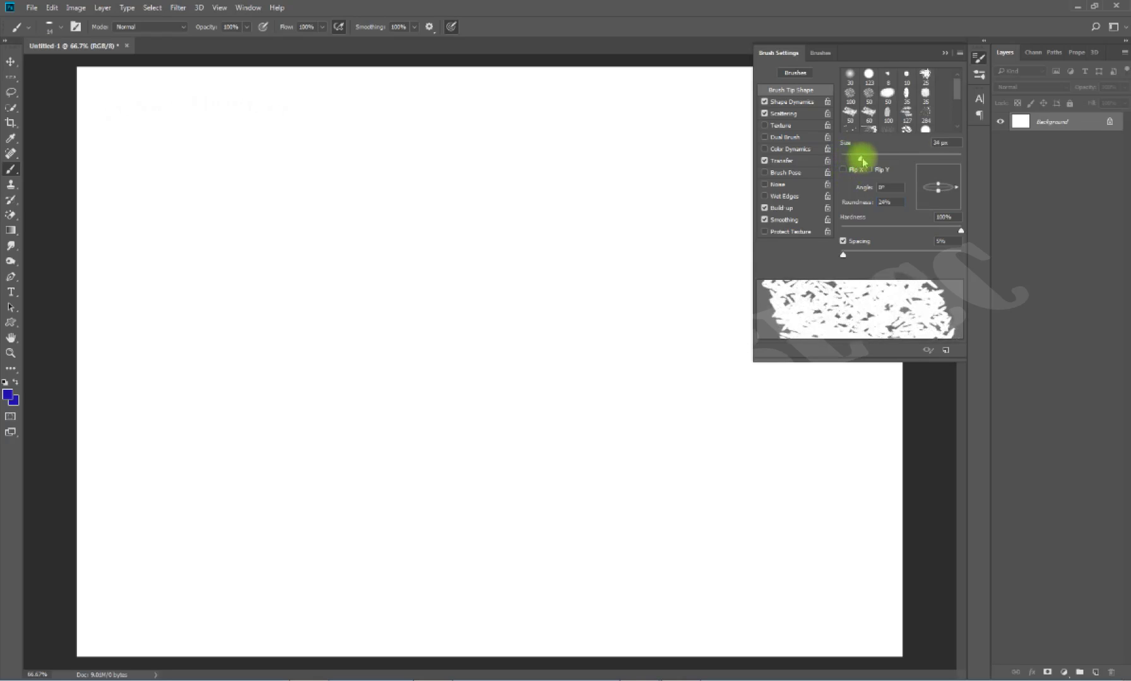
left_click_drag(847, 159, 845, 159)
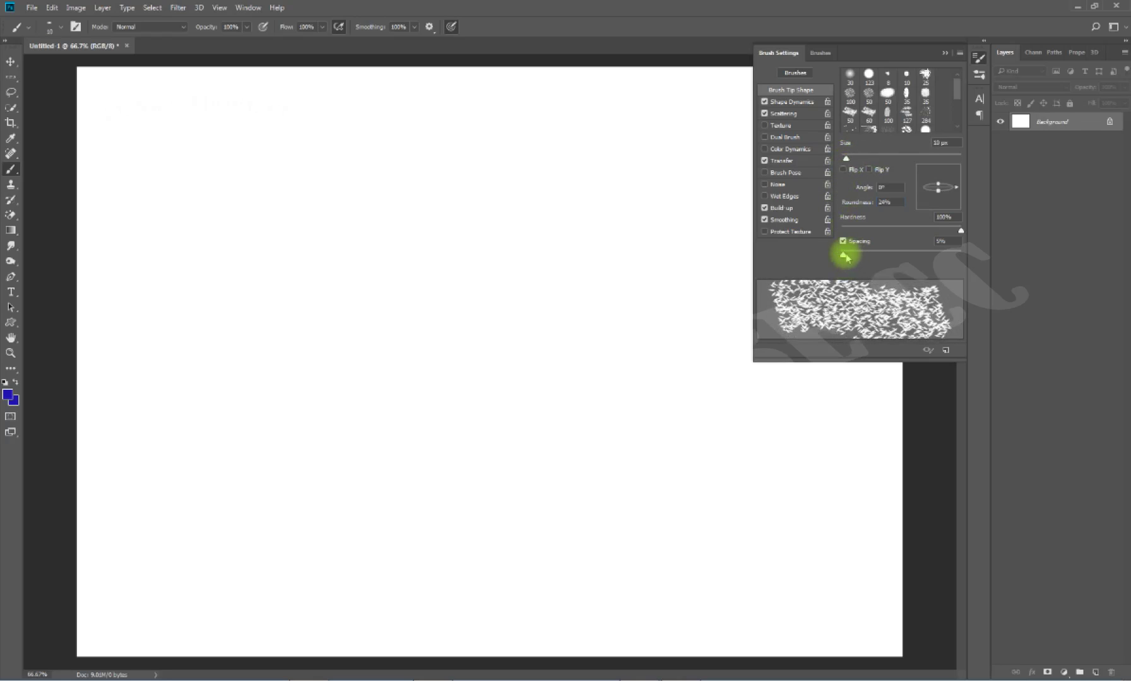
mouse_move(845, 255)
left_mouse_down()
mouse_move(945, 256)
mouse_move(847, 264)
left_mouse_up()
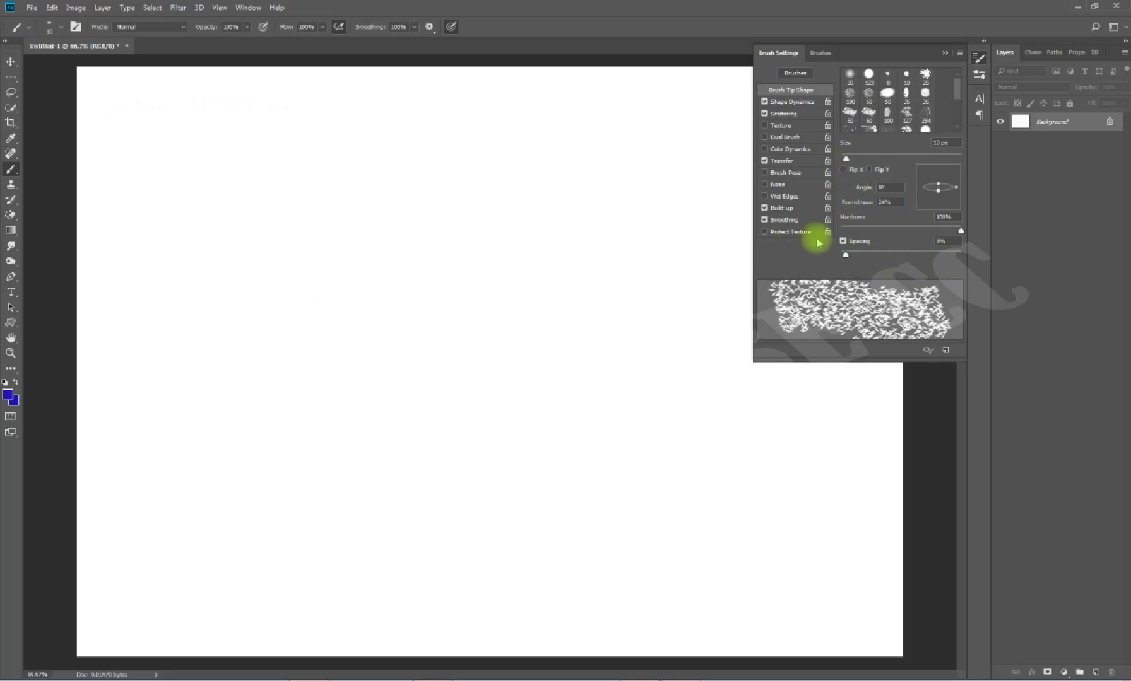
key("bracketright")
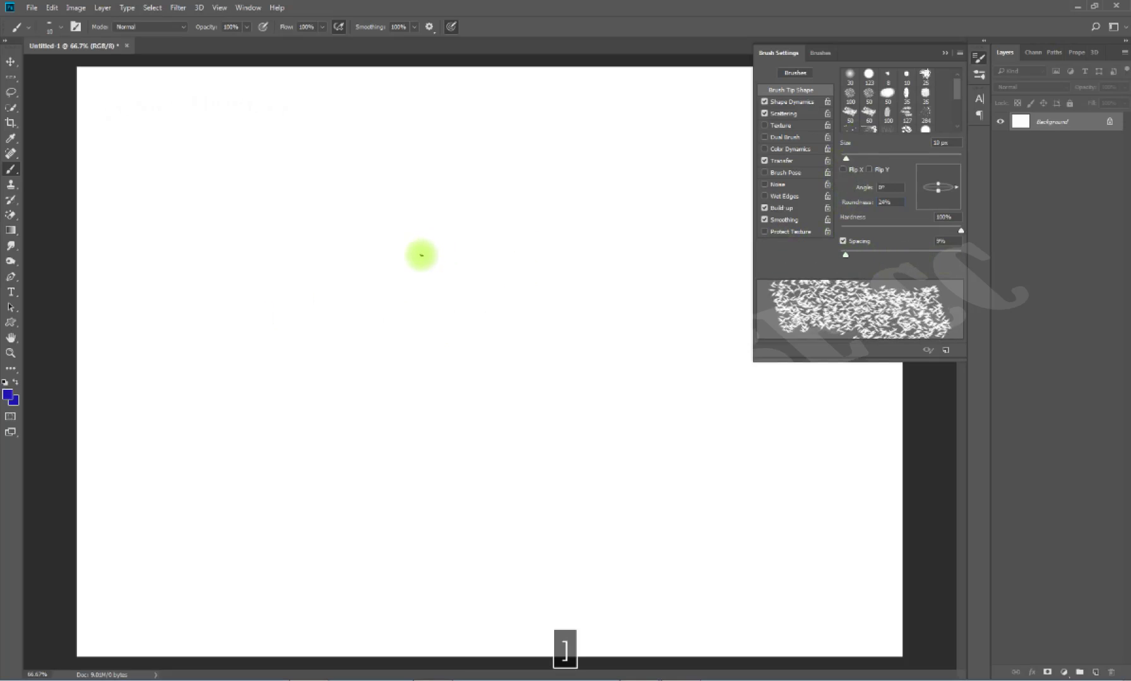
Paint a scattered blue blob and oval dabs using a 57 px tip at 68% roundness, 50°.
mouse_move(845, 158)
left_mouse_down()
mouse_move(875, 159)
mouse_move(864, 159)
left_mouse_up()
mouse_move(170, 315)
left_mouse_down()
mouse_move(586, 232)
mouse_move(535, 361)
mouse_move(341, 378)
mouse_move(209, 409)
mouse_move(131, 455)
left_mouse_up()
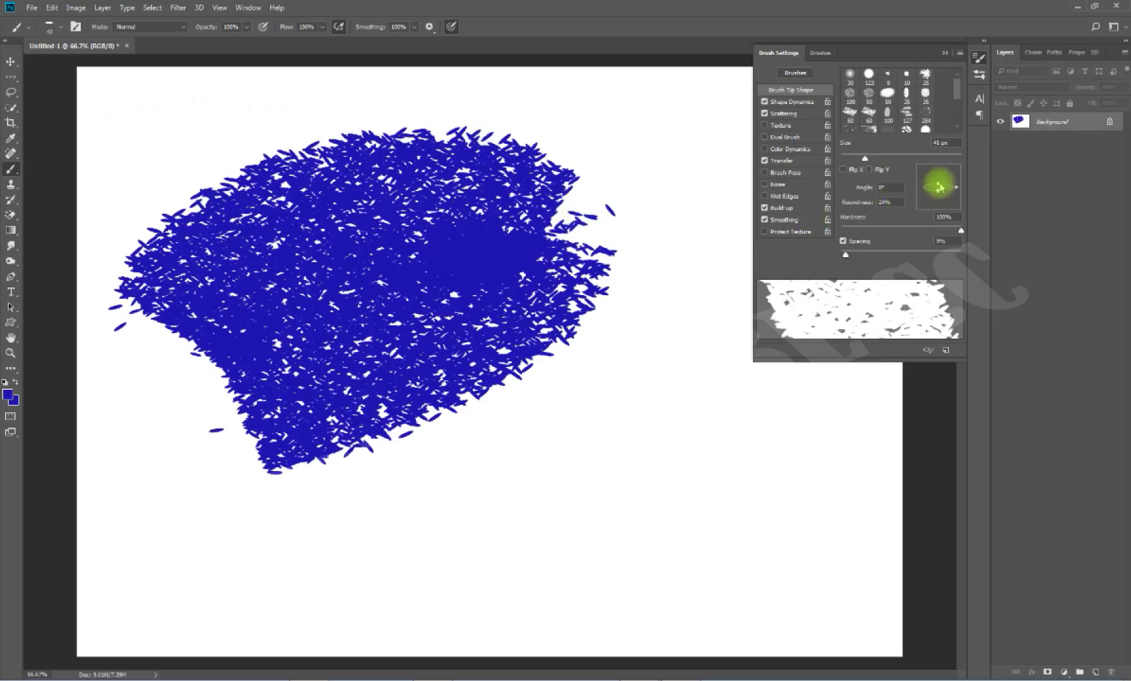
left_click_drag(938, 183, 938, 177)
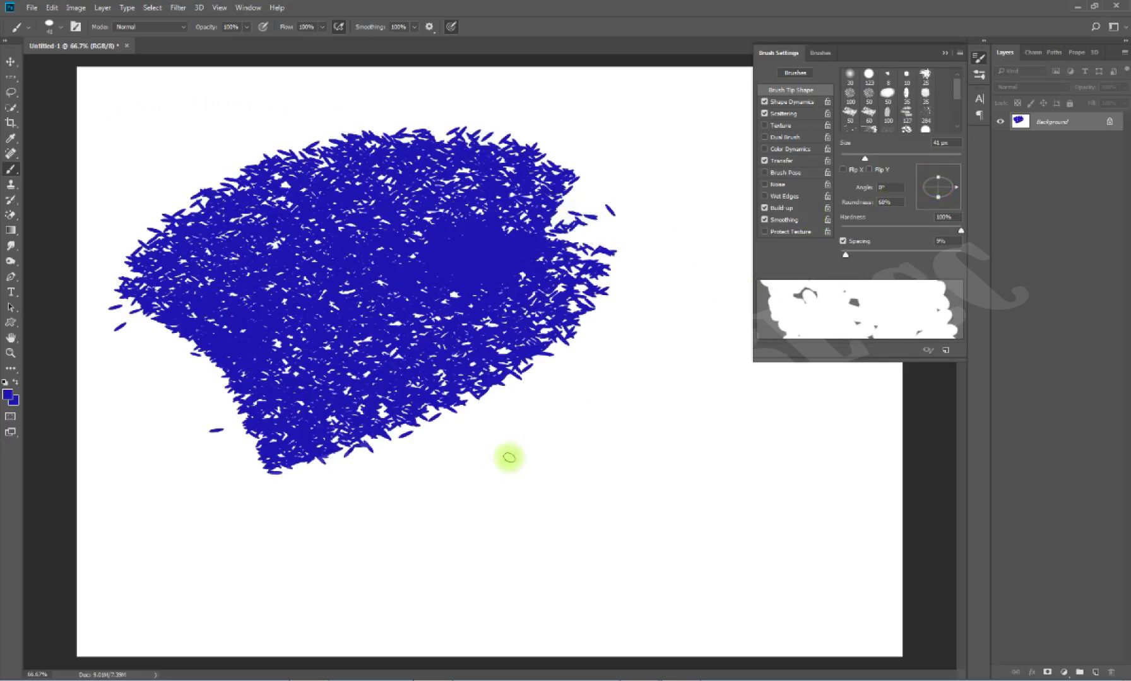
left_click_drag(359, 487, 417, 460)
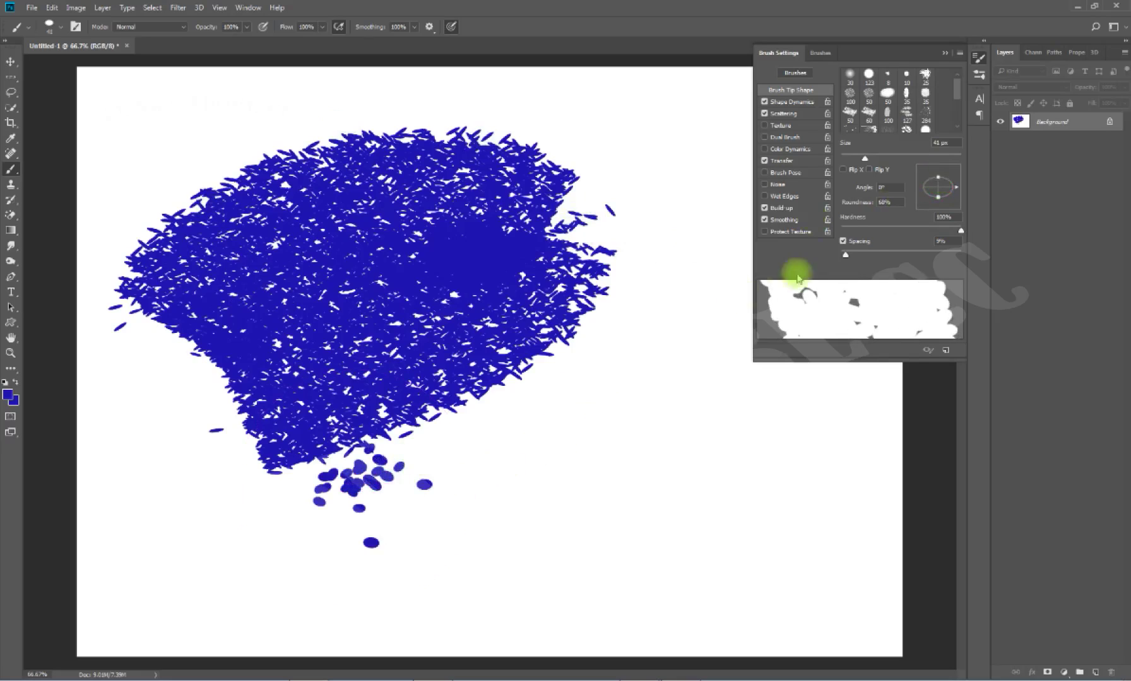
left_click_drag(937, 201, 950, 170)
mouse_move(590, 450)
left_mouse_down()
mouse_move(586, 429)
mouse_move(643, 379)
mouse_move(495, 515)
left_mouse_up()
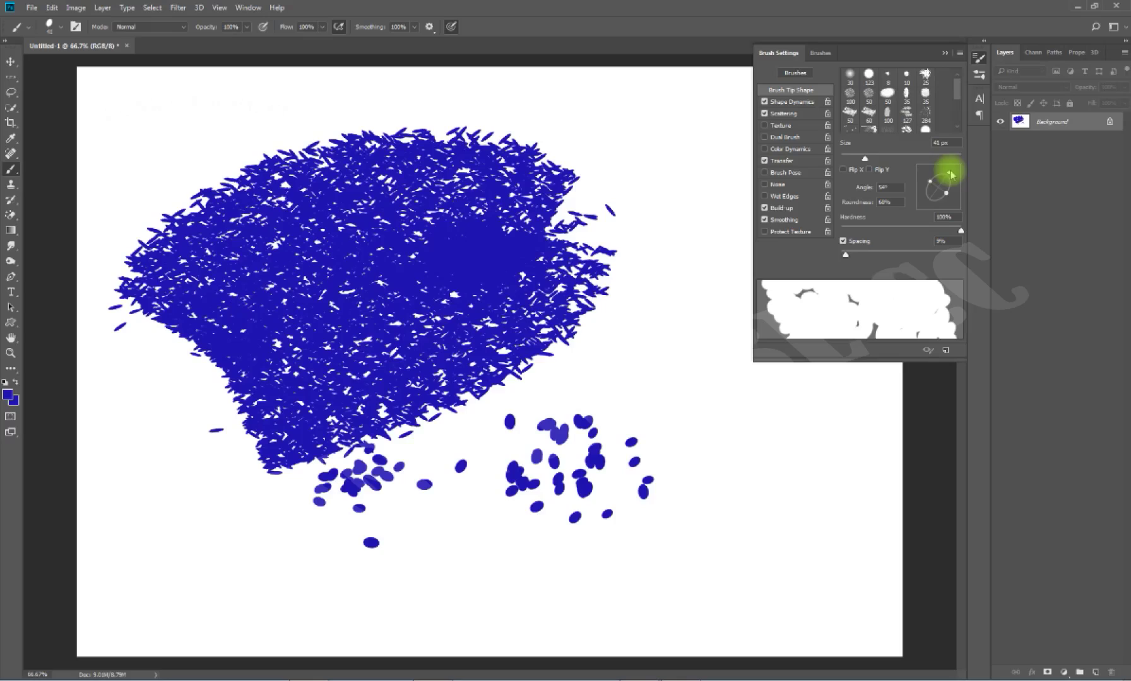
Enable Flip X and Flip Y and paint dab clusters across the right and lower canvas.
left_click_drag(865, 158, 874, 160)
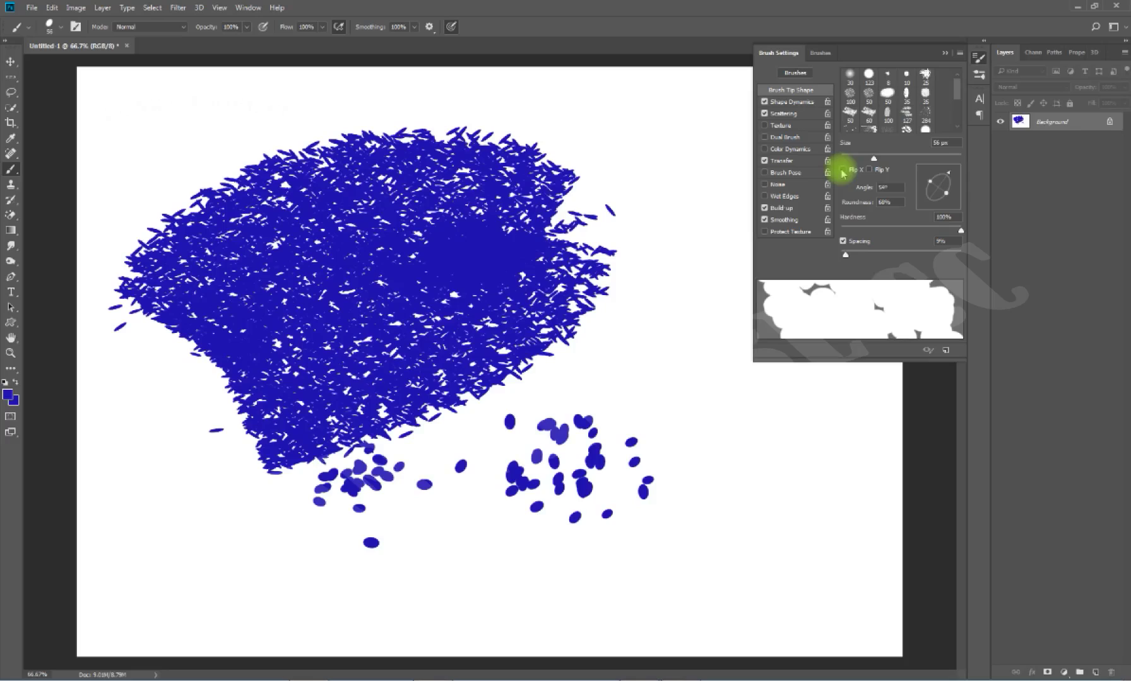
left_click(843, 169)
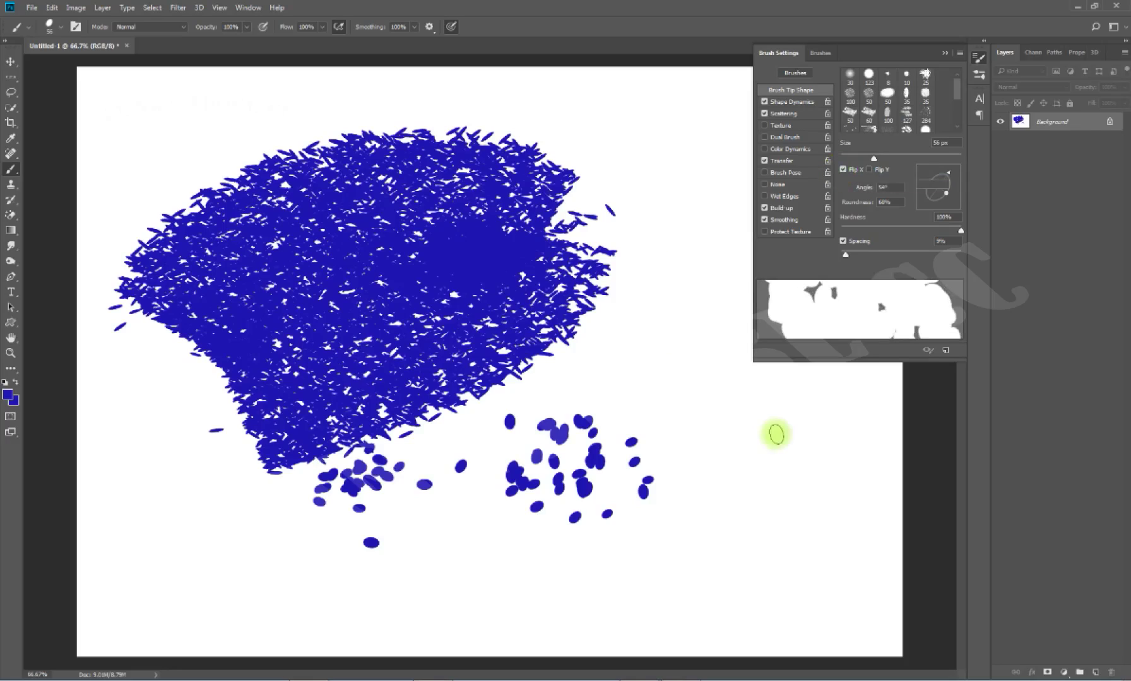
mouse_move(687, 454)
left_mouse_down()
mouse_move(712, 424)
mouse_move(609, 446)
mouse_move(654, 286)
mouse_move(724, 230)
mouse_move(677, 254)
mouse_move(672, 184)
mouse_move(669, 199)
left_mouse_up()
left_click(875, 172)
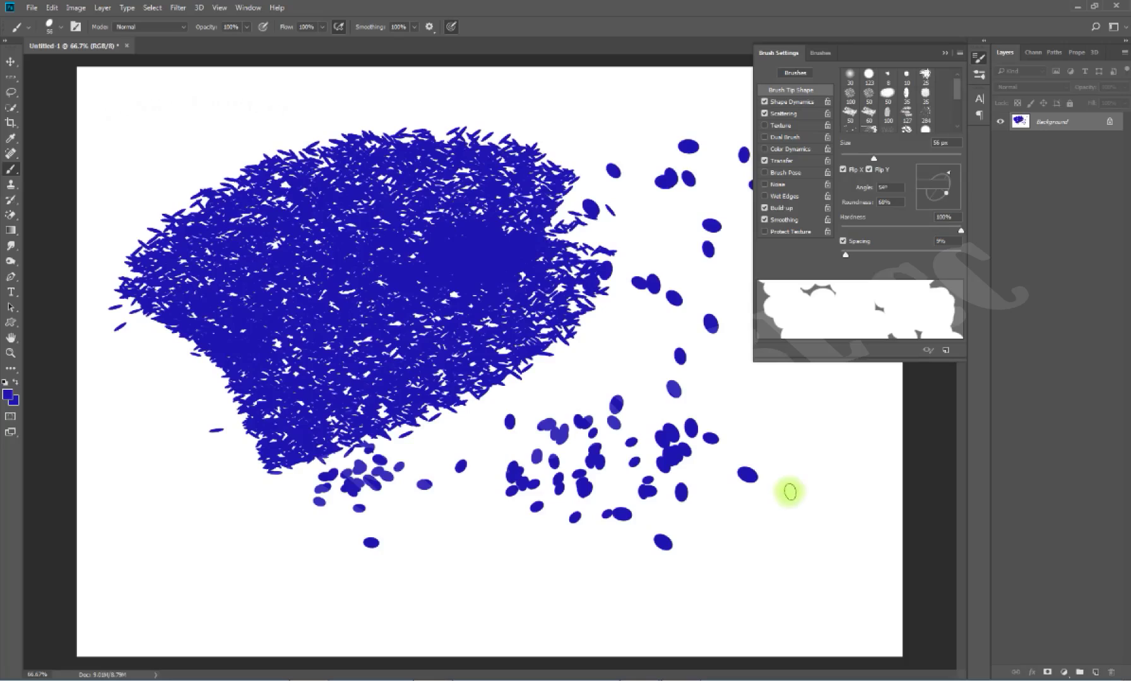
left_click_drag(788, 453, 790, 445)
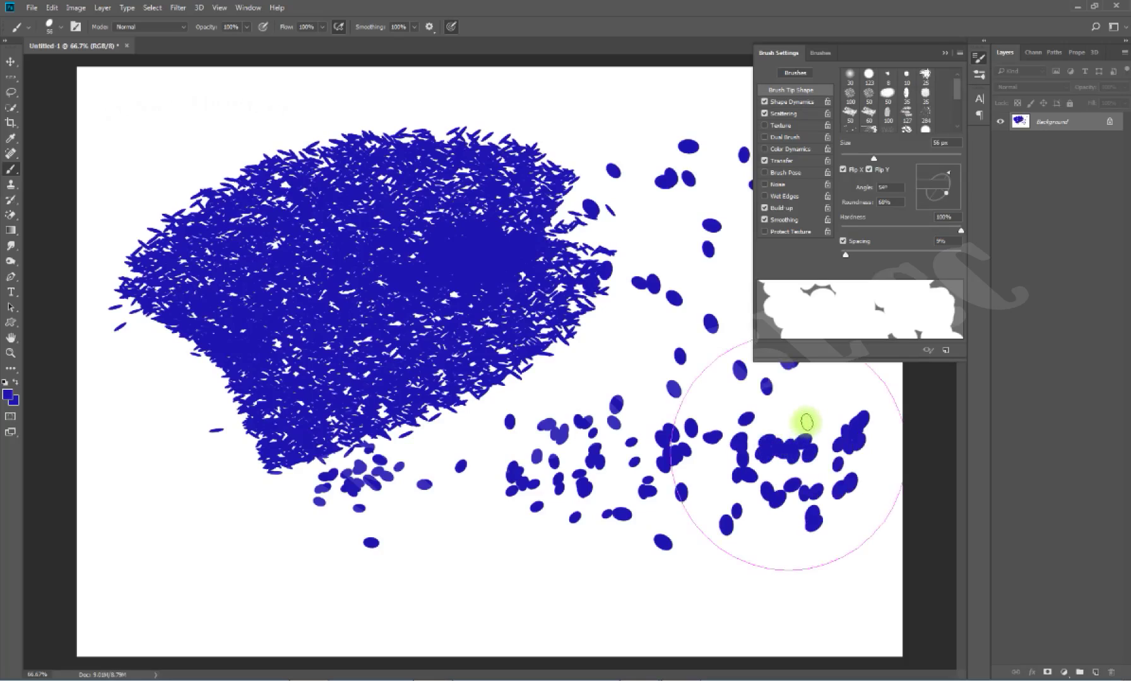
left_click_drag(499, 631, 494, 598)
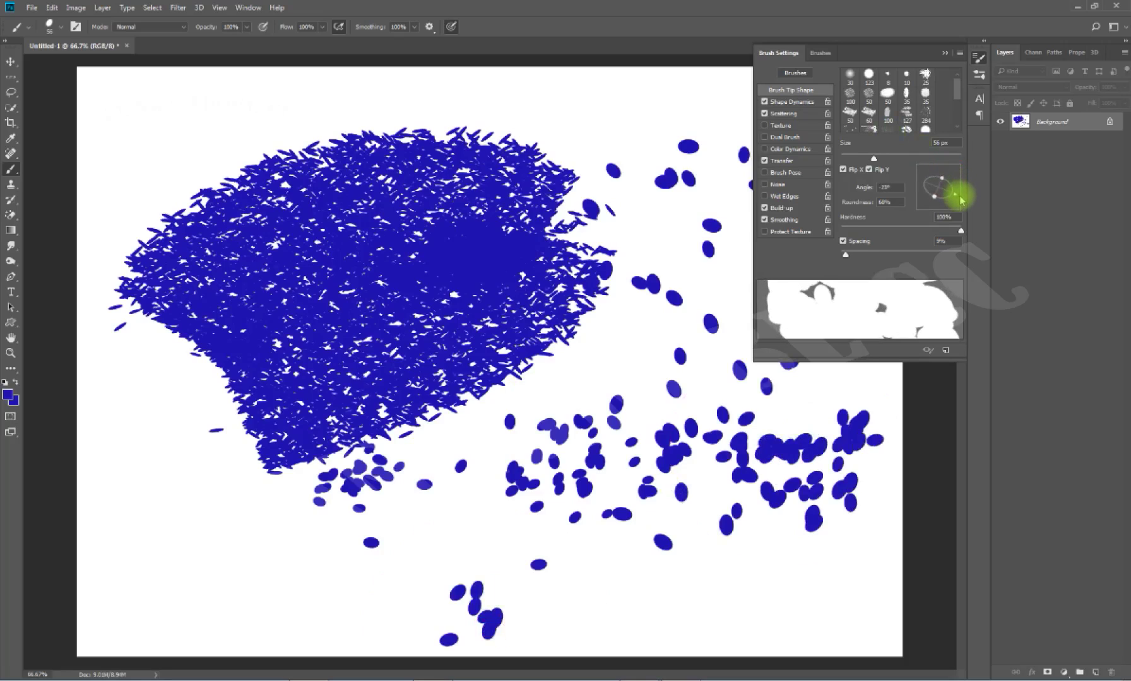
mouse_move(192, 561)
left_mouse_down()
mouse_move(290, 561)
mouse_move(450, 475)
mouse_move(472, 522)
left_mouse_up()
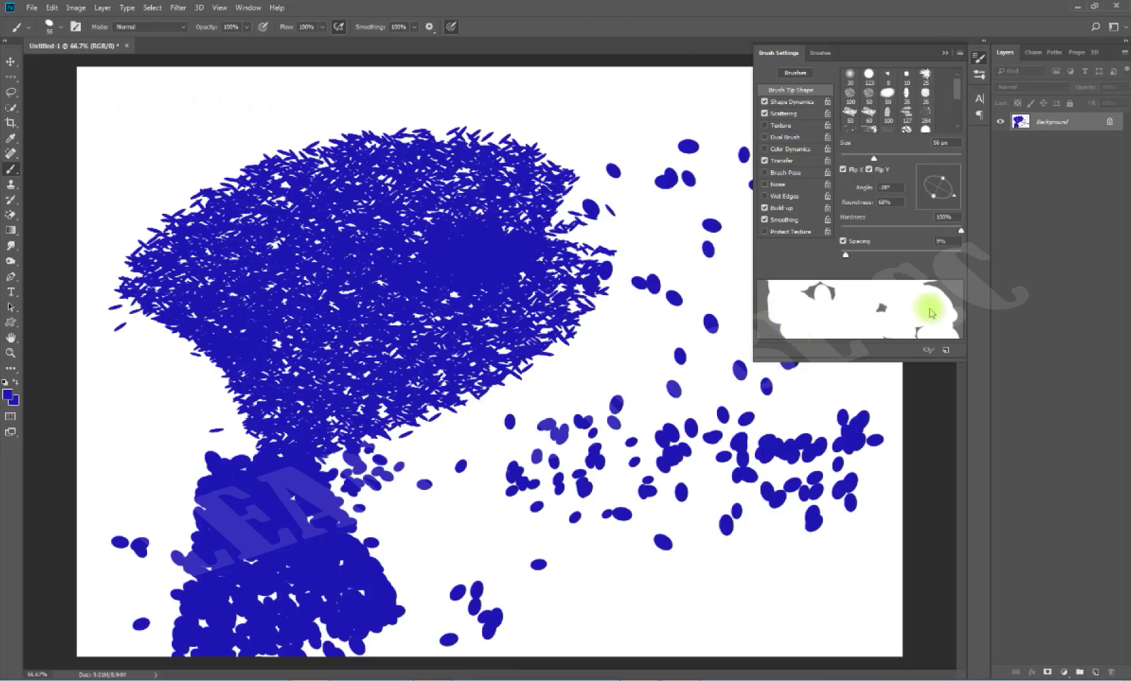
Turn off Flip X and Flip Y and squash the tip to a thin sliver.
left_click(849, 170)
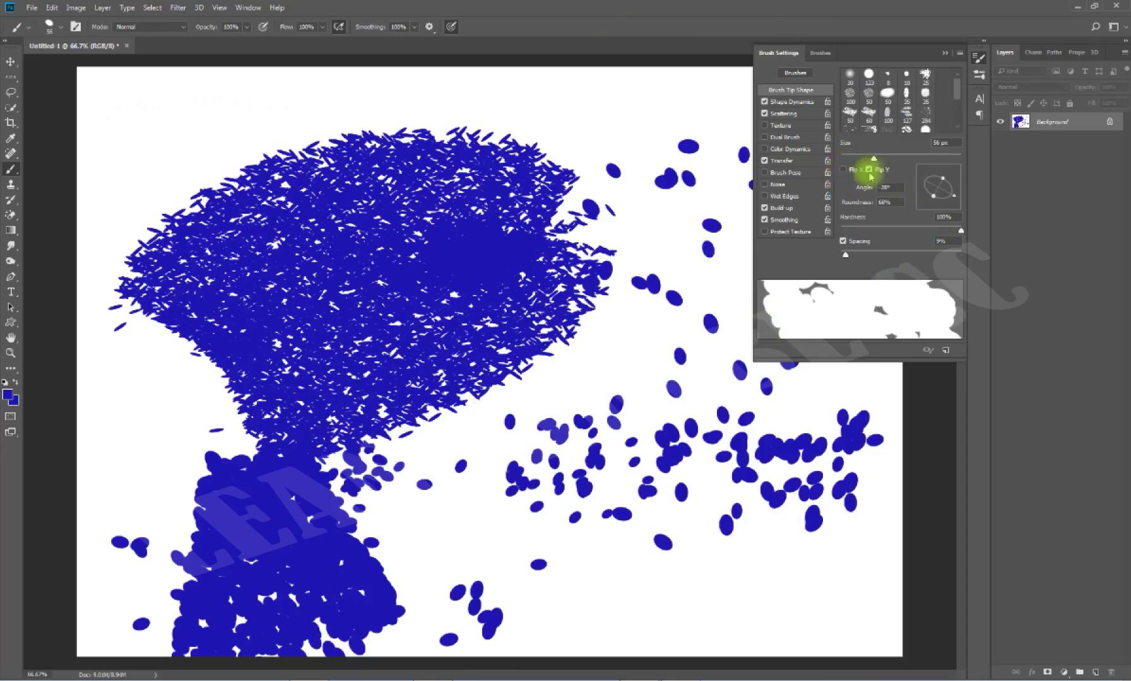
left_click(870, 170)
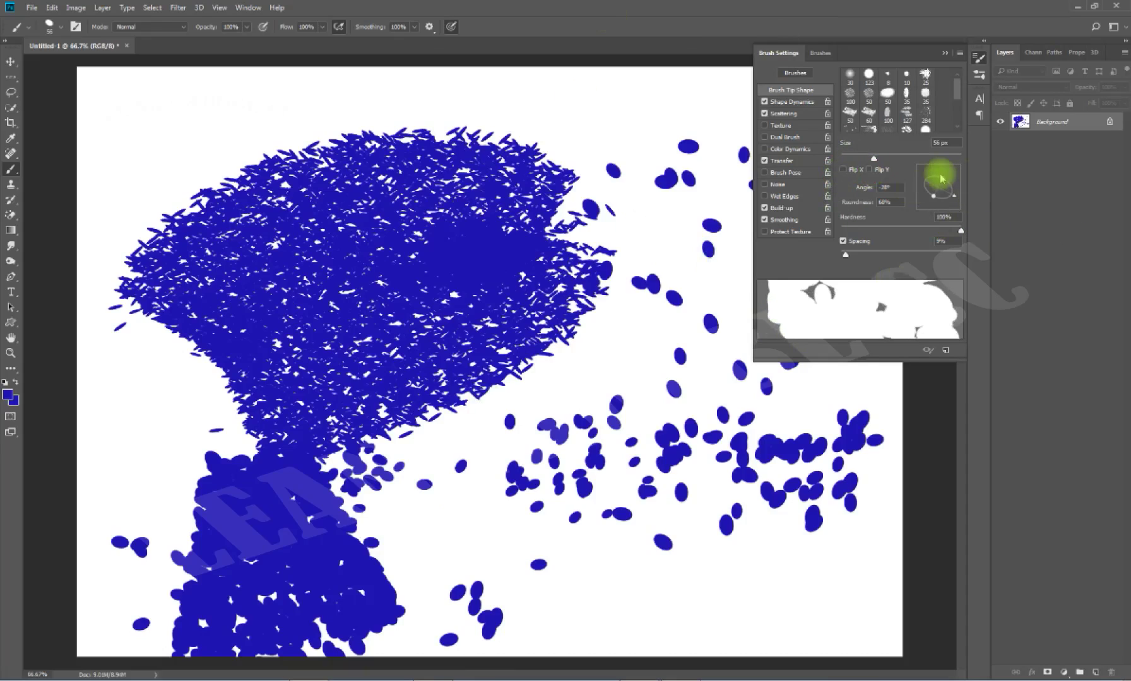
left_click_drag(944, 183, 944, 193)
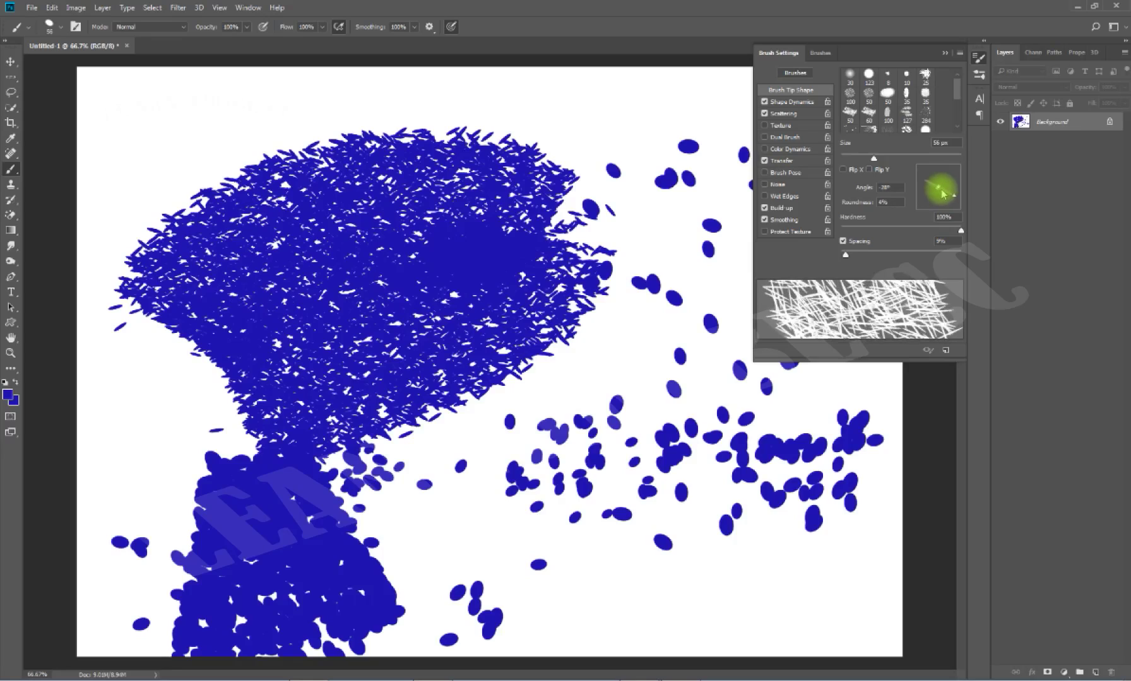
Paint thin hair-like strokes with the 4%-roundness tip across the upper-left canvas.
left_click_drag(105, 246, 153, 219)
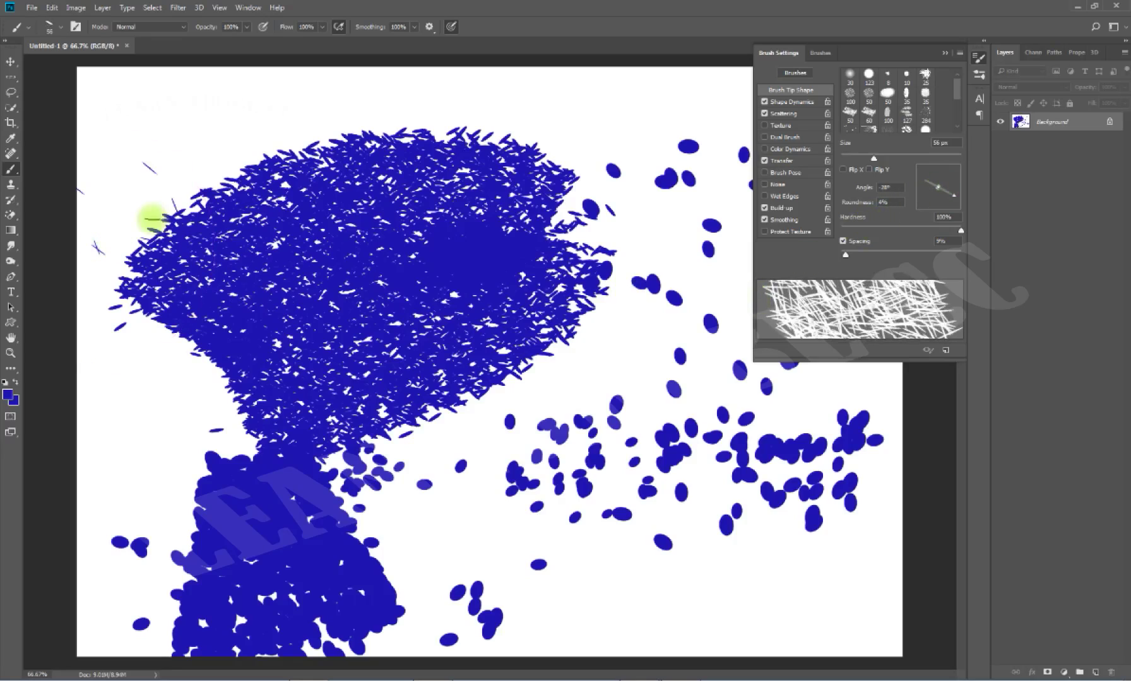
mouse_move(235, 115)
left_mouse_down()
mouse_move(512, 106)
mouse_move(631, 116)
mouse_move(187, 302)
mouse_move(81, 361)
mouse_move(80, 519)
left_mouse_up()
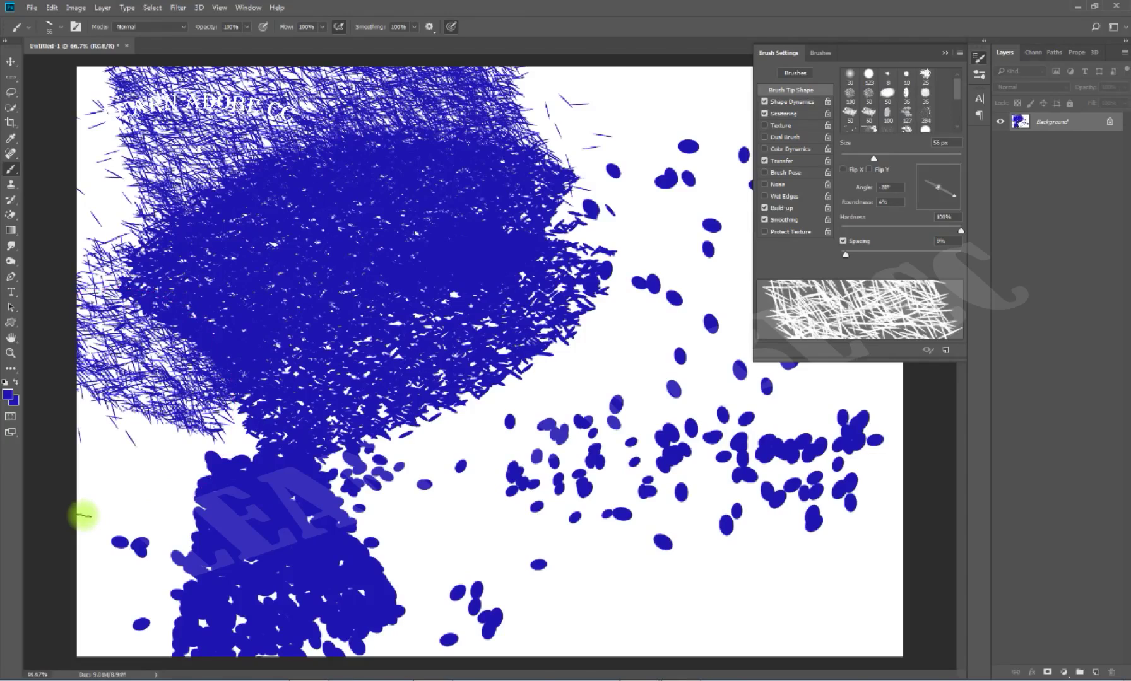
Switch to a soft brush preset and undo the hair-like strokes.
key("period")
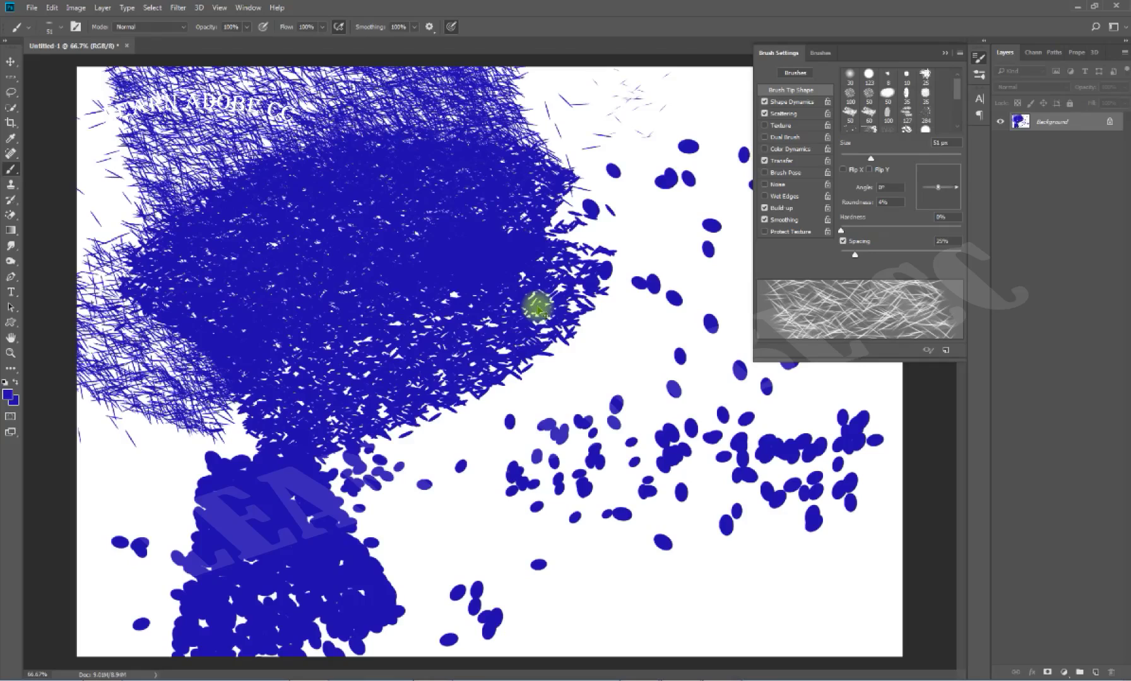
key("ctrl+alt+z")
key("ctrl+alt+z")
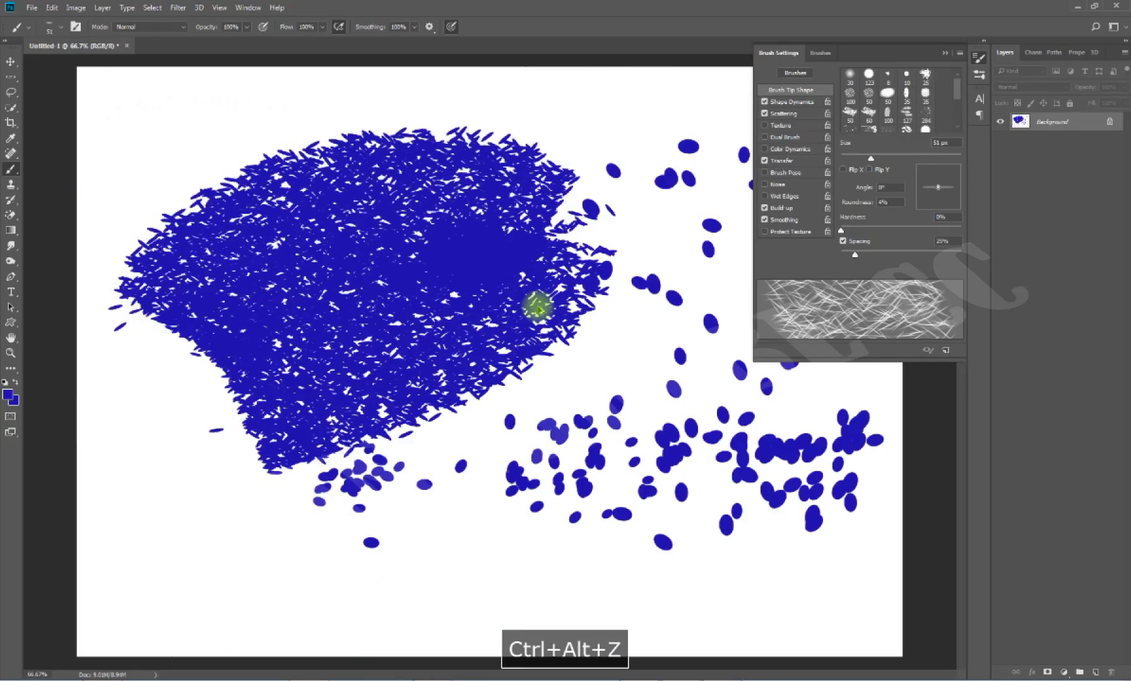
key("ctrl+alt+z")
key("ctrl+alt+z")
key("ctrl+alt+z")
key("ctrl+alt+z")
key("ctrl+alt+z")
key("ctrl+alt+z")
key("ctrl+alt+z")
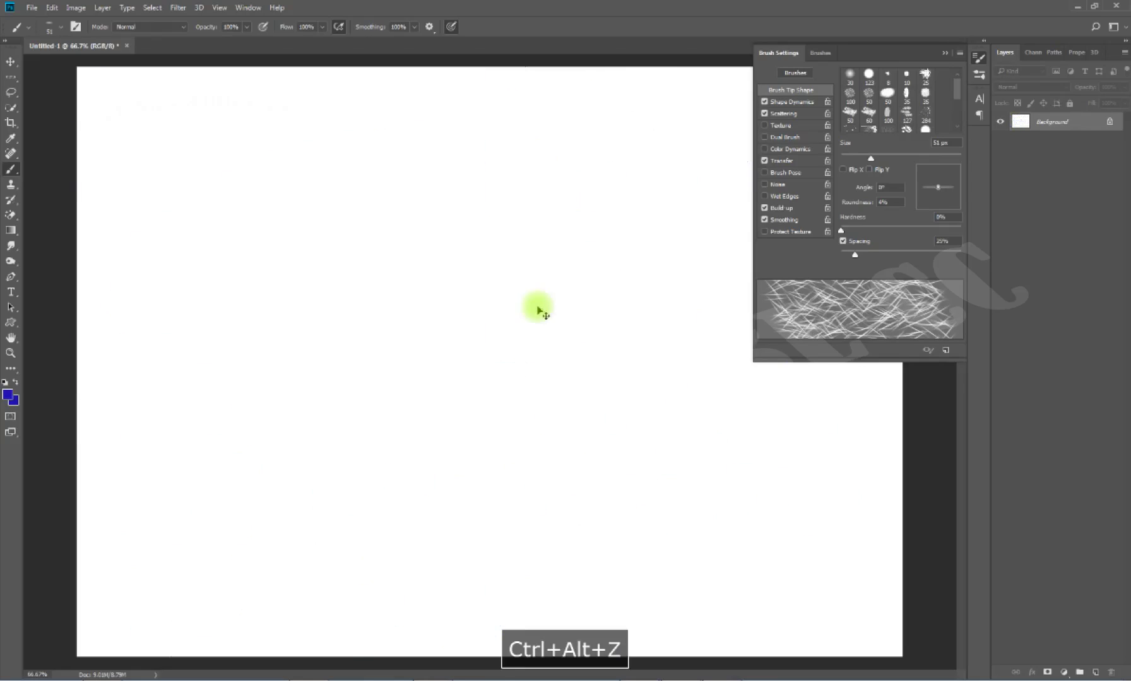
Enlarge the brush and paint a thick, soft-edged blue arc toward the upper right.
key("bracketright")
key("bracketright")
key("bracketright")
mouse_move(162, 257)
left_mouse_down()
mouse_move(191, 202)
mouse_move(233, 182)
mouse_move(394, 190)
mouse_move(459, 253)
mouse_move(464, 311)
mouse_move(446, 368)
mouse_move(419, 391)
mouse_move(321, 403)
mouse_move(209, 390)
mouse_move(149, 359)
mouse_move(119, 308)
mouse_move(116, 255)
mouse_move(132, 204)
left_mouse_up()
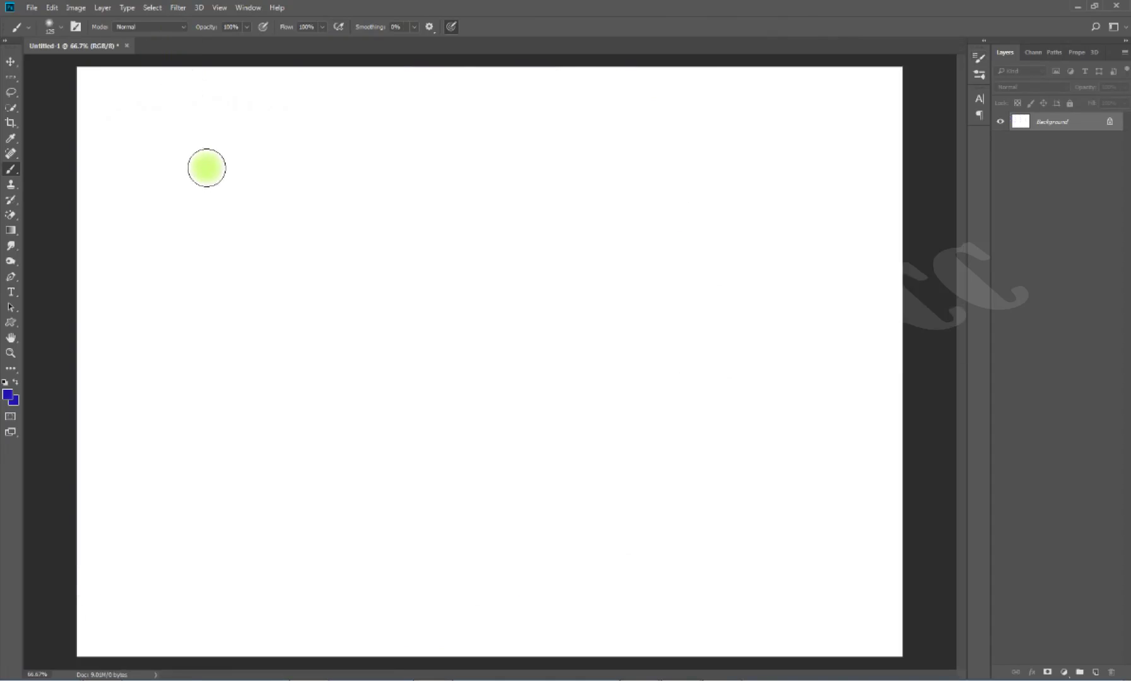
left_click(135, 318)
mouse_move(142, 302)
left_mouse_down()
mouse_move(455, 154)
mouse_move(490, 149)
left_mouse_up()
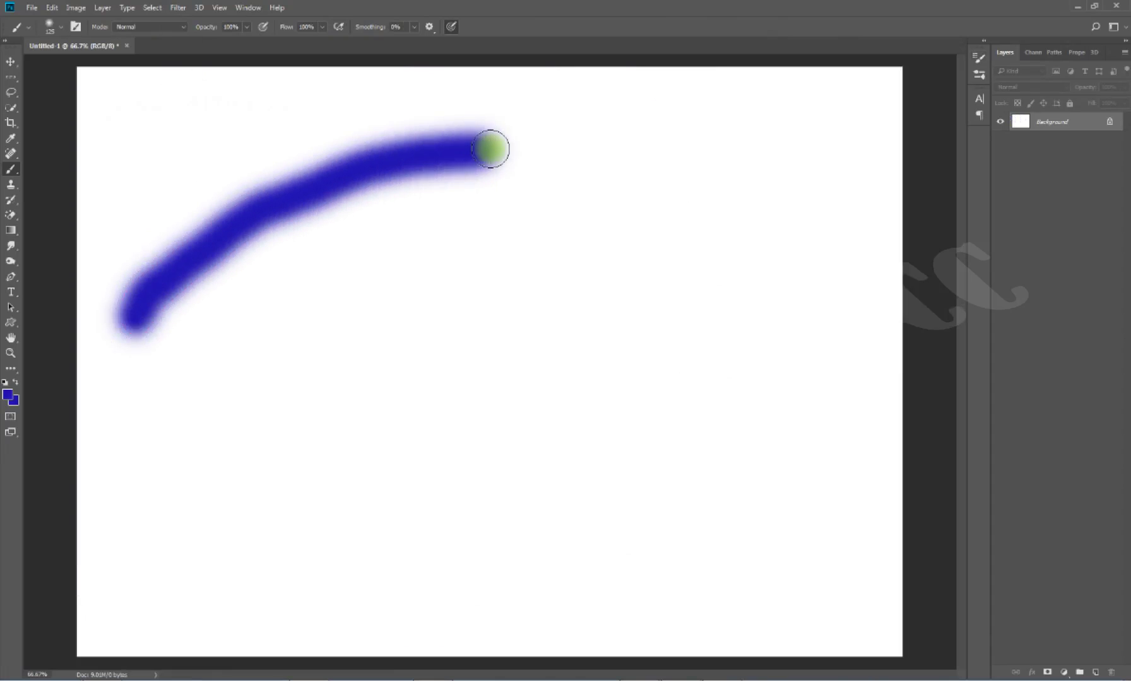
Paint back and forth over the blue arc in Overlay blend mode to brighten it.
left_click(166, 28)
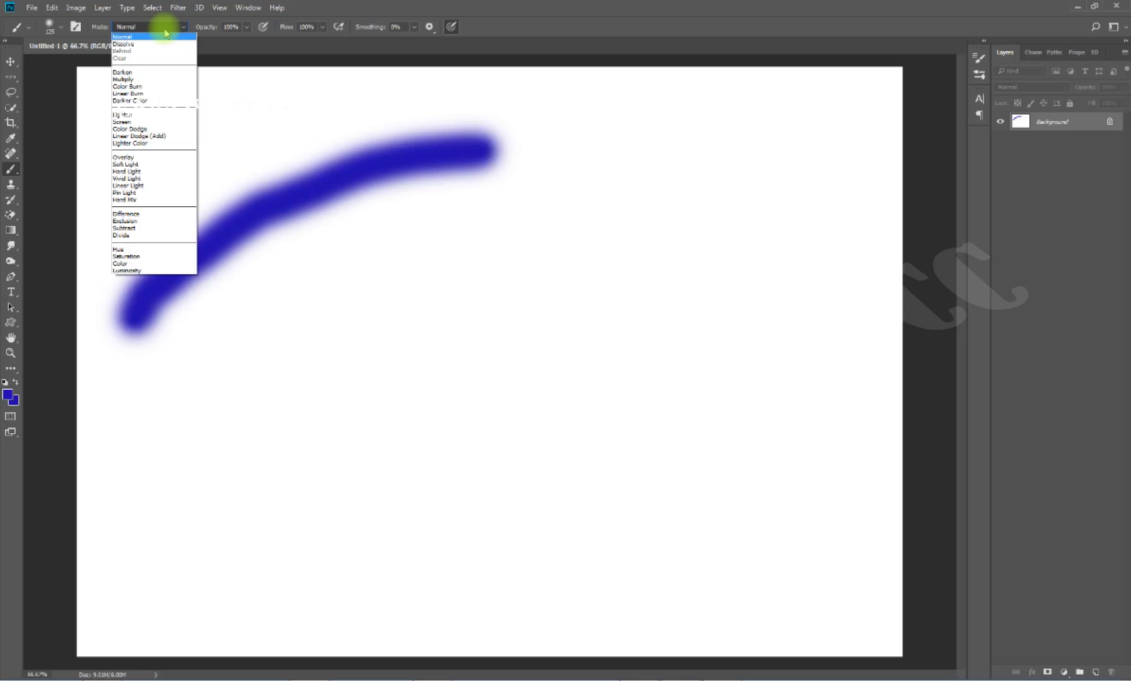
left_click(148, 157)
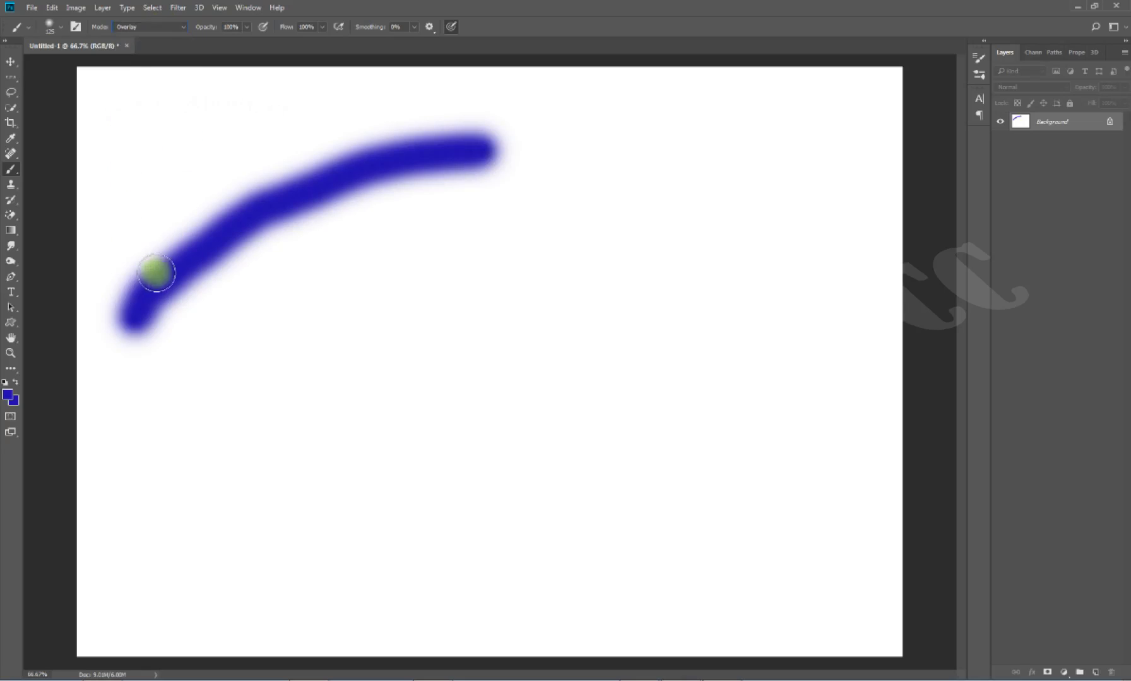
left_click_drag(154, 279, 505, 150)
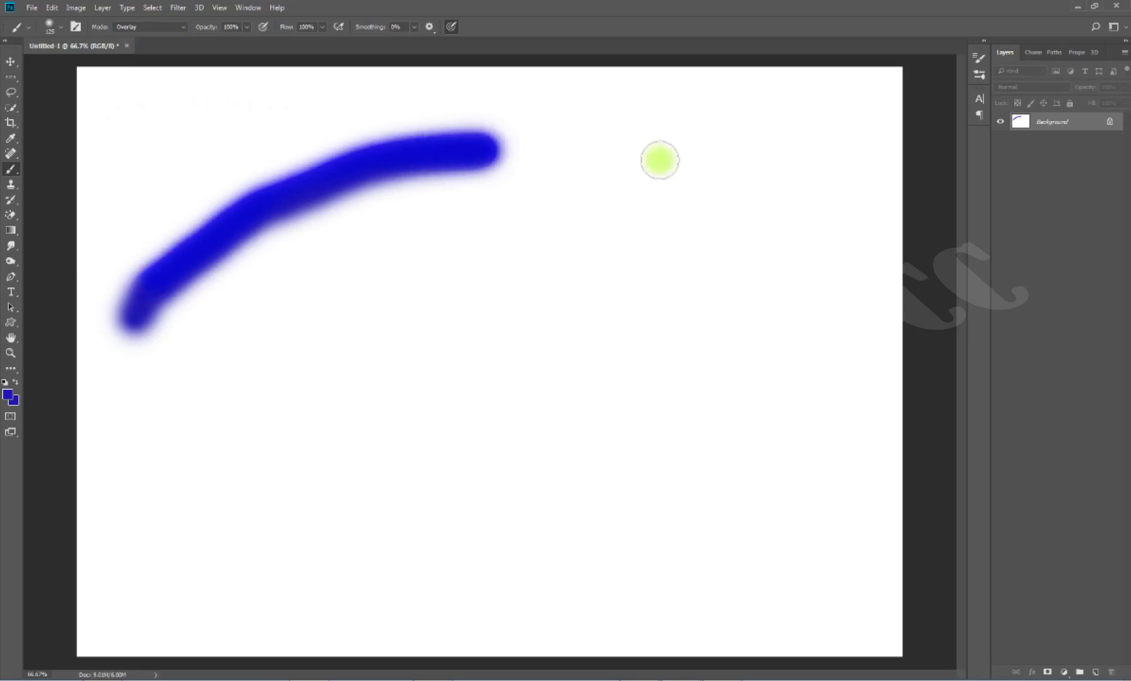
mouse_move(435, 161)
left_mouse_down()
mouse_move(126, 290)
mouse_move(186, 260)
mouse_move(229, 273)
mouse_move(156, 275)
mouse_move(487, 149)
mouse_move(113, 308)
mouse_move(434, 139)
mouse_move(486, 159)
mouse_move(369, 164)
mouse_move(157, 293)
mouse_move(465, 170)
mouse_move(144, 318)
mouse_move(523, 156)
mouse_move(102, 304)
left_mouse_up()
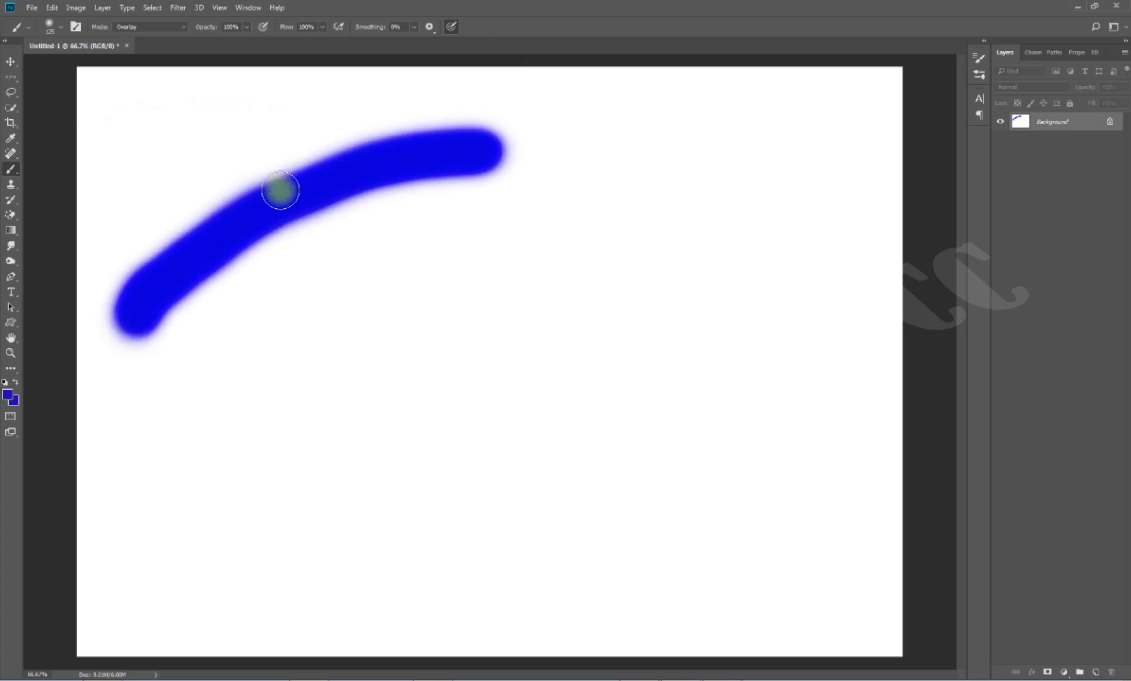
Switch the brush blend mode from Overlay back to Normal.
left_click(180, 28)
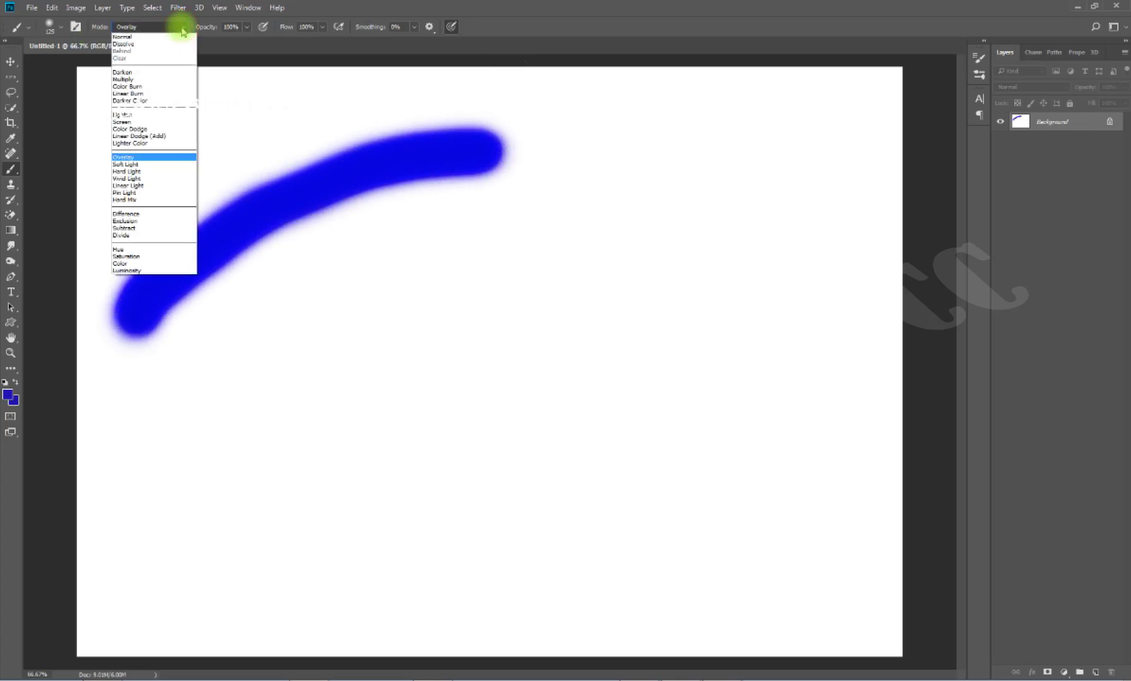
left_click(165, 28)
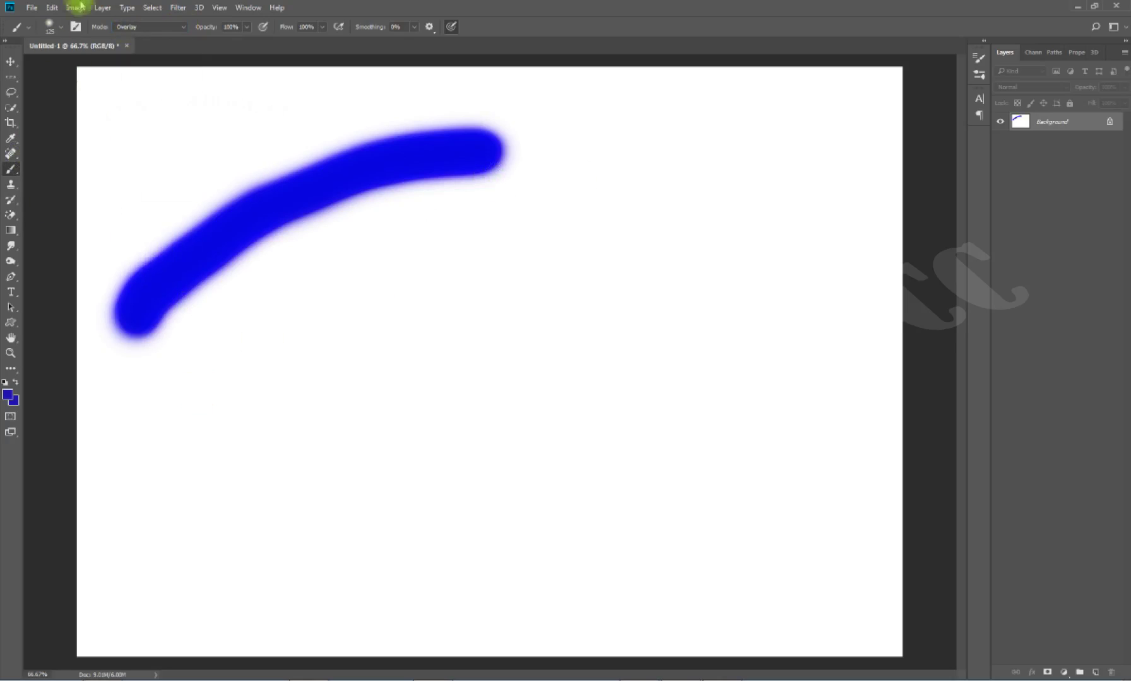
left_click(183, 27)
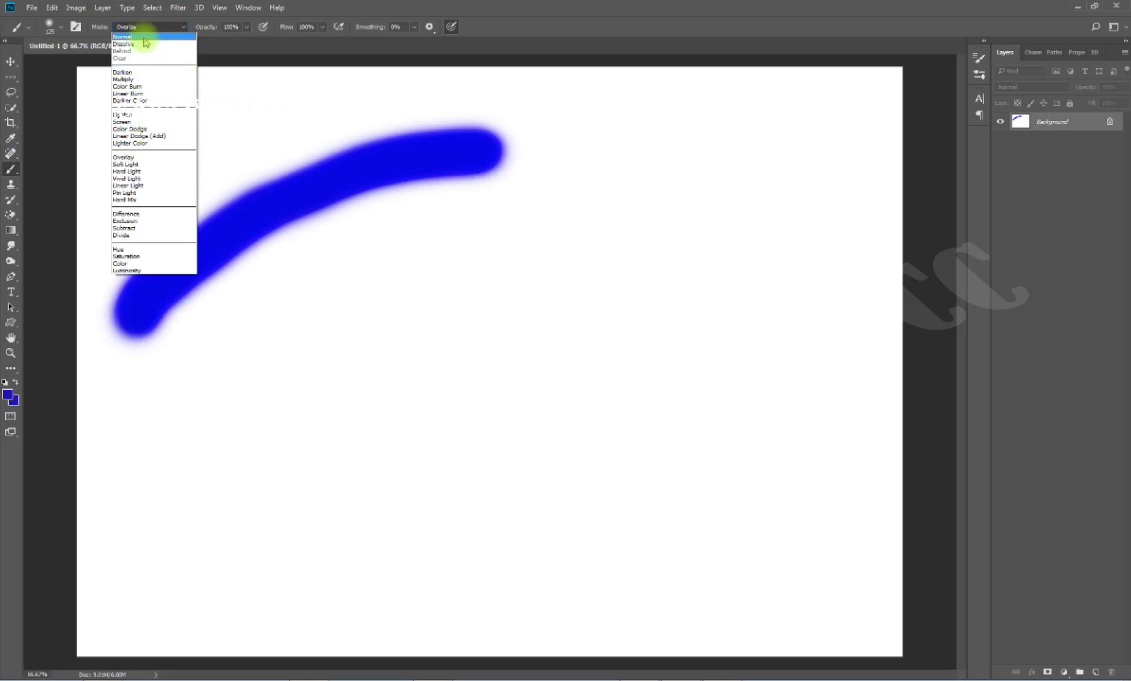
left_click(144, 37)
Paint a blue zigzag across mid-canvas, then a darker Multiply stroke over the existing strokes.
mouse_move(172, 449)
left_mouse_down()
mouse_move(474, 261)
mouse_move(636, 184)
mouse_move(361, 457)
mouse_move(764, 250)
mouse_move(759, 392)
left_mouse_up()
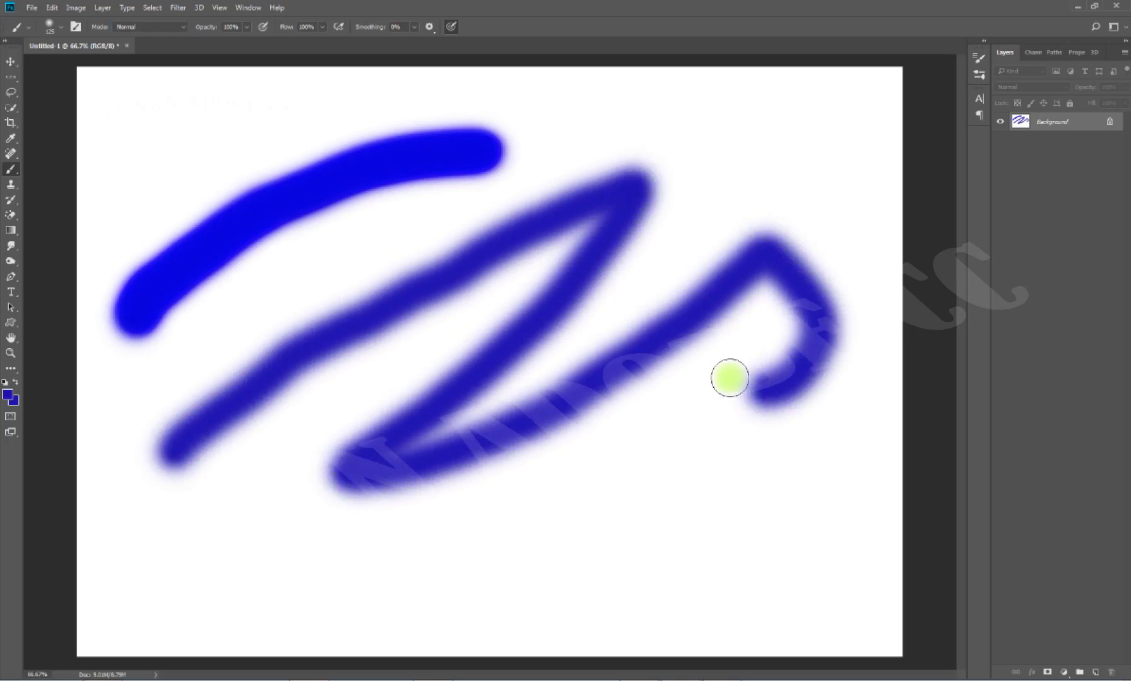
left_click(183, 27)
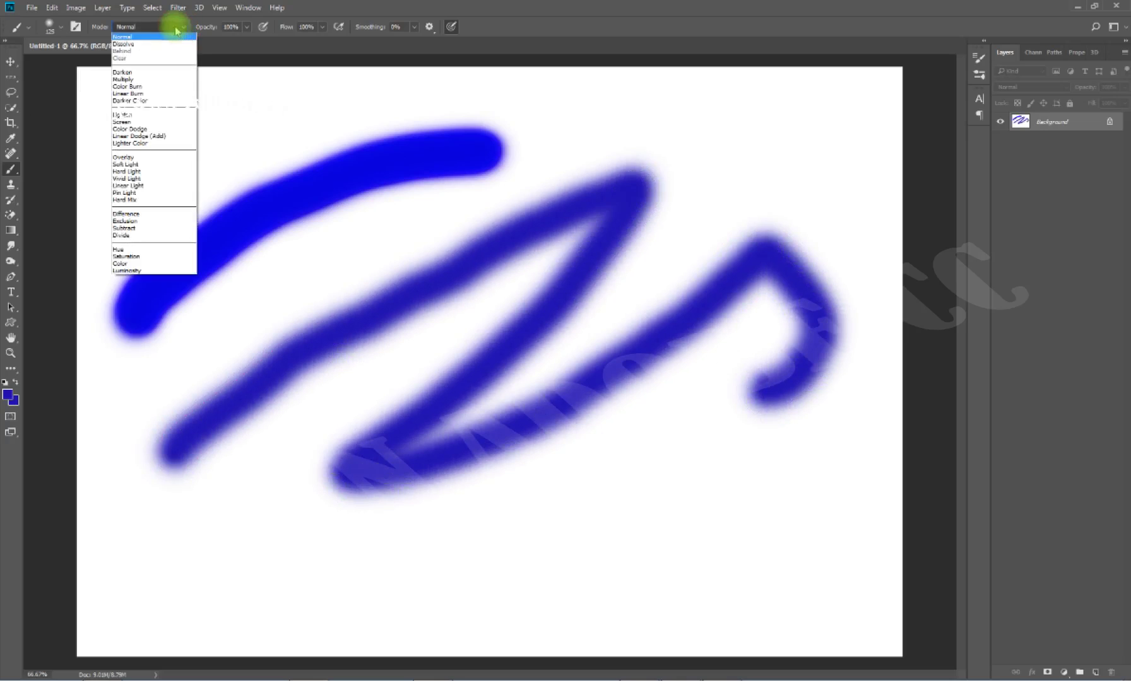
left_click(128, 78)
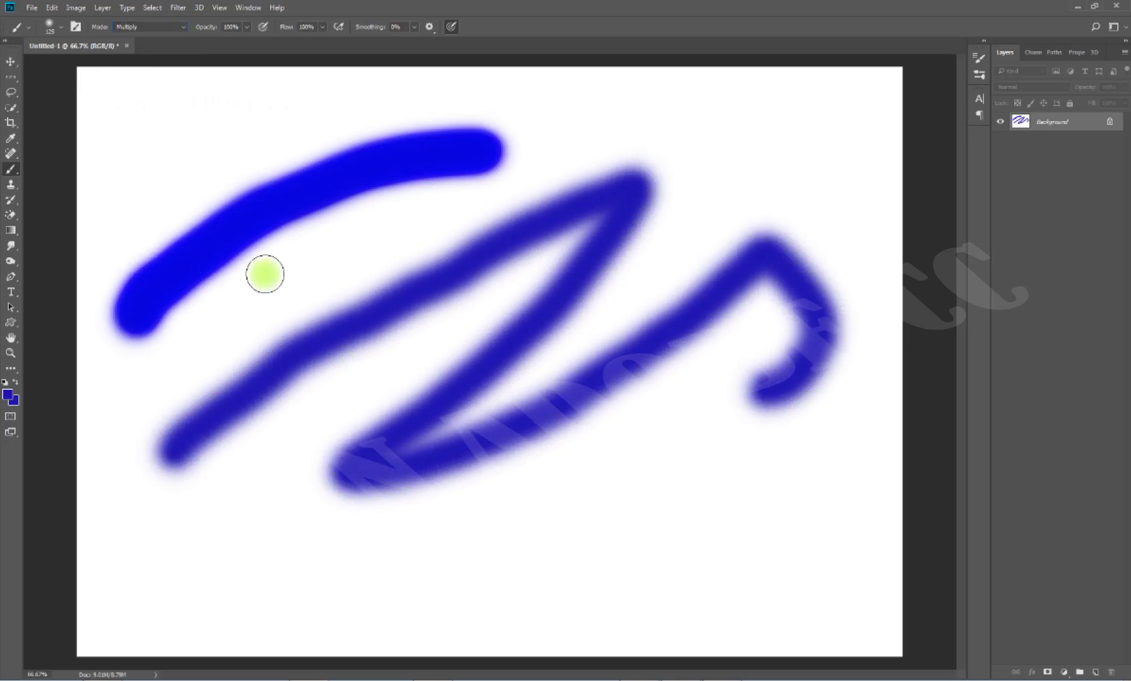
mouse_move(257, 376)
left_mouse_down()
mouse_move(273, 310)
mouse_move(347, 254)
mouse_move(437, 237)
mouse_move(681, 263)
mouse_move(356, 372)
mouse_move(545, 434)
mouse_move(618, 575)
mouse_move(767, 255)
mouse_move(758, 129)
mouse_move(822, 371)
mouse_move(750, 548)
mouse_move(742, 358)
mouse_move(835, 531)
left_mouse_up()
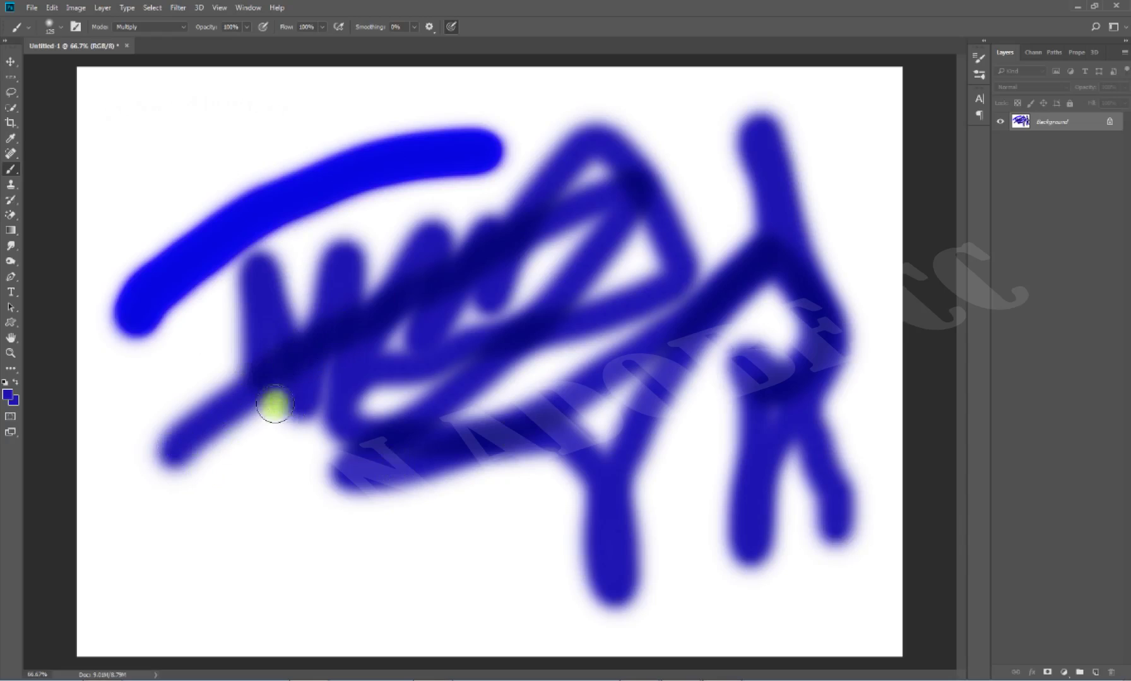
Add faint low-flow strokes: a short left-edge mark, an upper-left loop, and a bottom bar.
left_click_drag(63, 208, 92, 167)
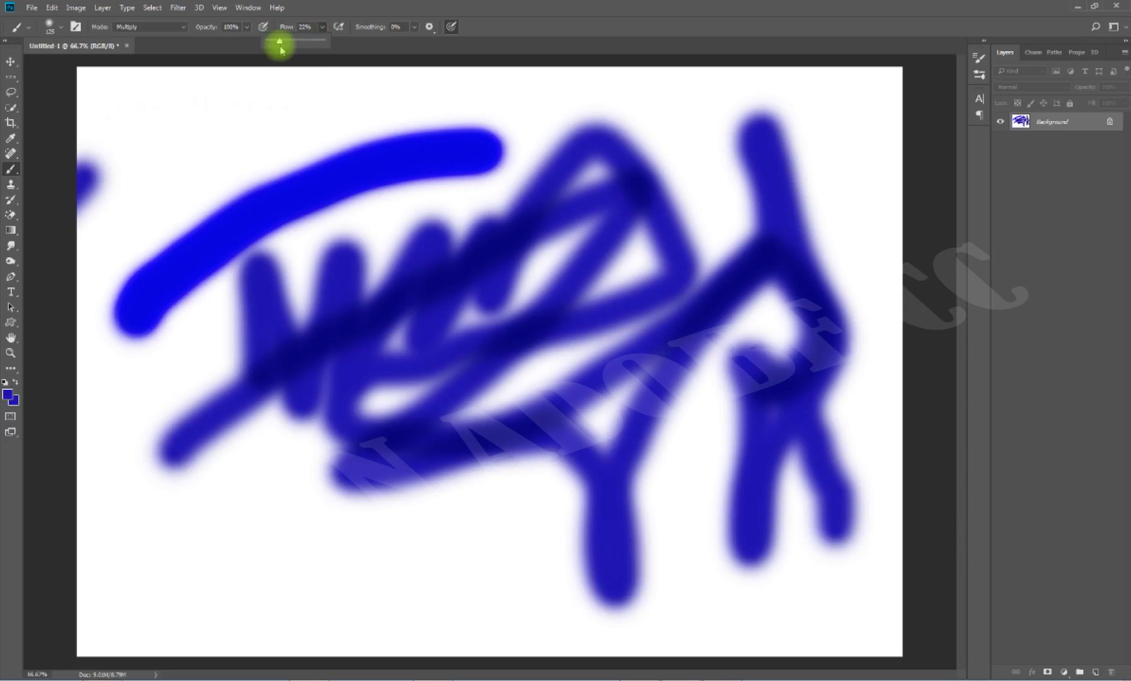
mouse_move(165, 116)
left_mouse_down()
mouse_move(366, 197)
mouse_move(296, 96)
mouse_move(385, 170)
mouse_move(392, 139)
mouse_move(374, 133)
mouse_move(172, 328)
mouse_move(136, 295)
mouse_move(146, 316)
mouse_move(291, 196)
mouse_move(535, 134)
mouse_move(469, 118)
mouse_move(651, 88)
mouse_move(854, 93)
mouse_move(858, 214)
mouse_move(851, 119)
mouse_move(863, 112)
mouse_move(853, 199)
mouse_move(858, 133)
mouse_move(855, 184)
left_mouse_up()
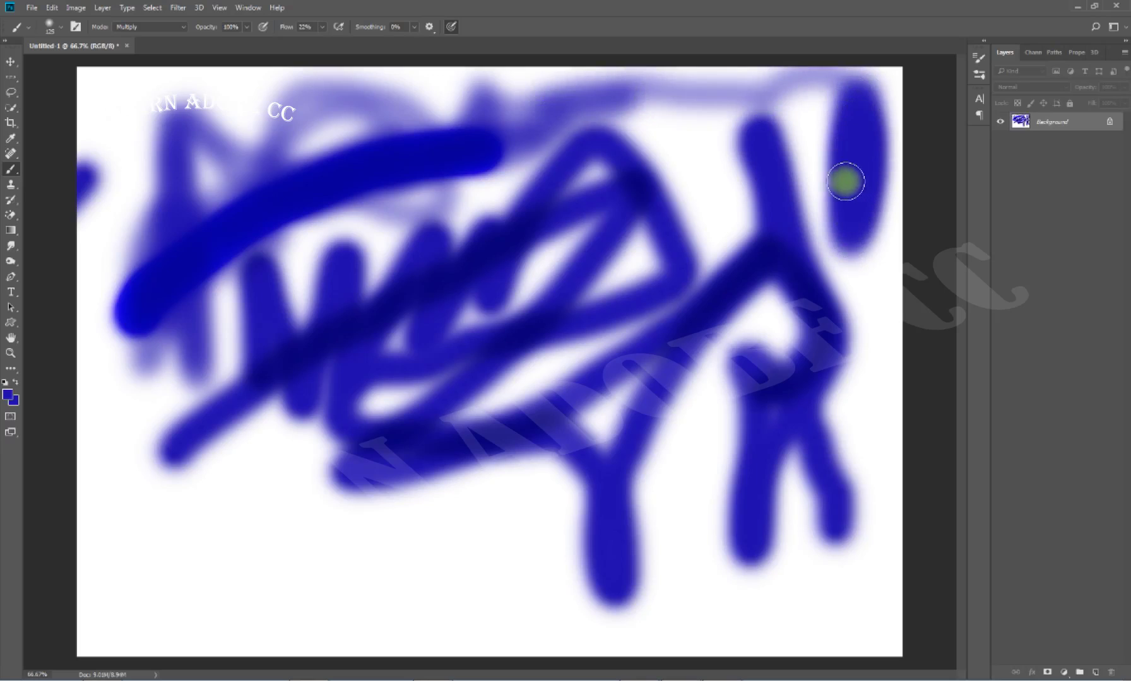
mouse_move(227, 542)
left_mouse_down()
mouse_move(368, 538)
mouse_move(197, 562)
mouse_move(471, 555)
mouse_move(278, 547)
left_mouse_up()
left_click(181, 30)
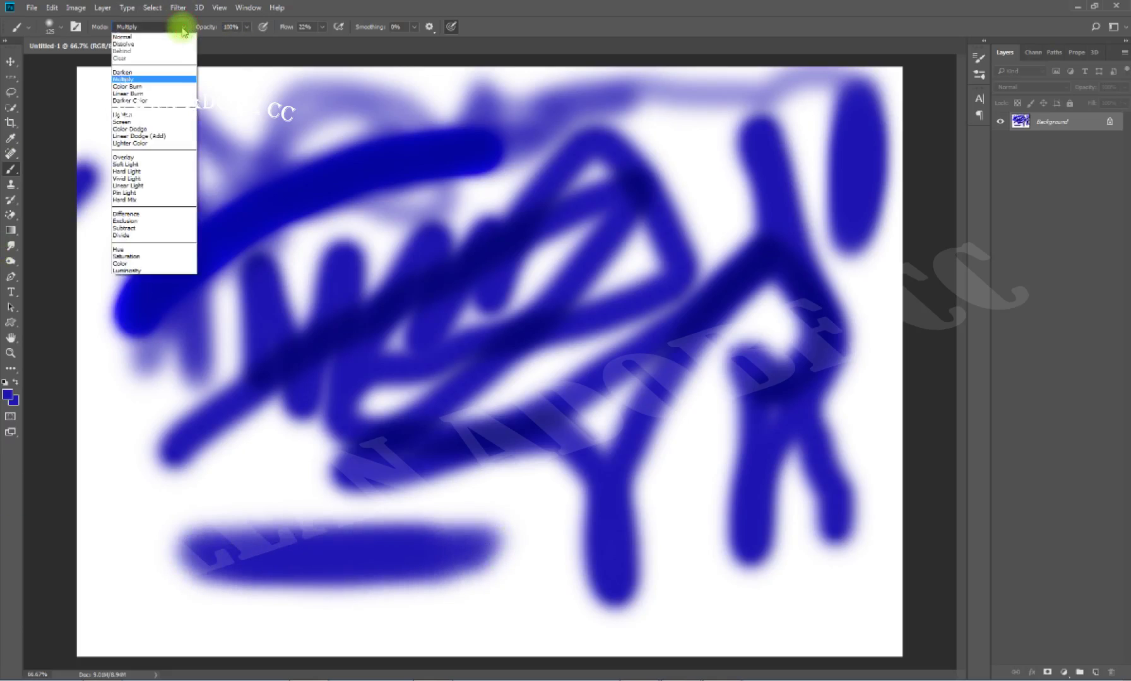
Paint light-blue Hard Light strokes at the lower left and up the right side.
left_click(137, 171)
mouse_move(147, 412)
left_mouse_down()
mouse_move(235, 480)
mouse_move(174, 368)
mouse_move(353, 480)
mouse_move(543, 391)
mouse_move(586, 621)
mouse_move(643, 513)
mouse_move(603, 540)
left_mouse_up()
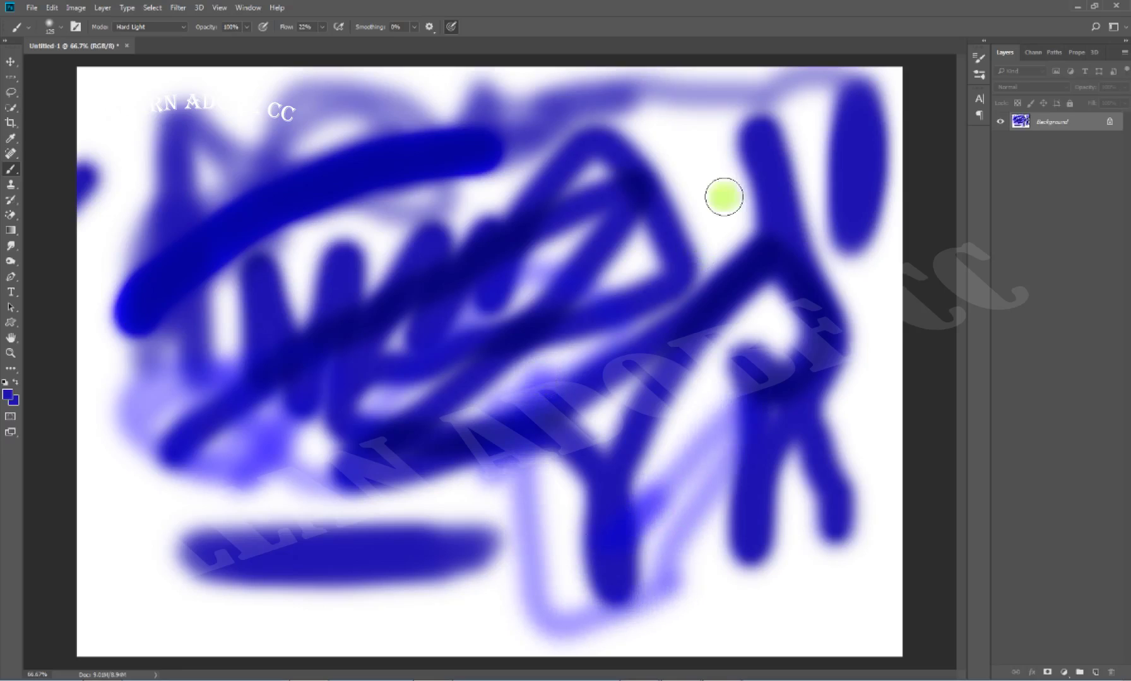
left_click_drag(724, 194, 718, 248)
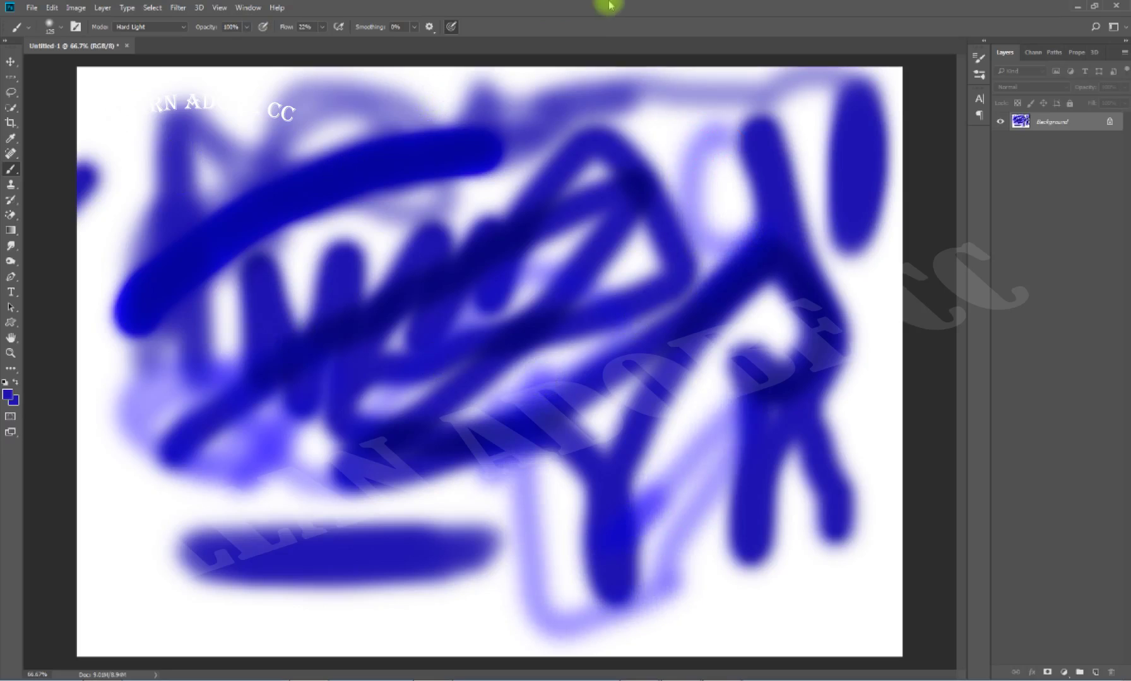
Paint yellowish Difference-mode strokes near the top, across the centre and lower left.
left_click(183, 28)
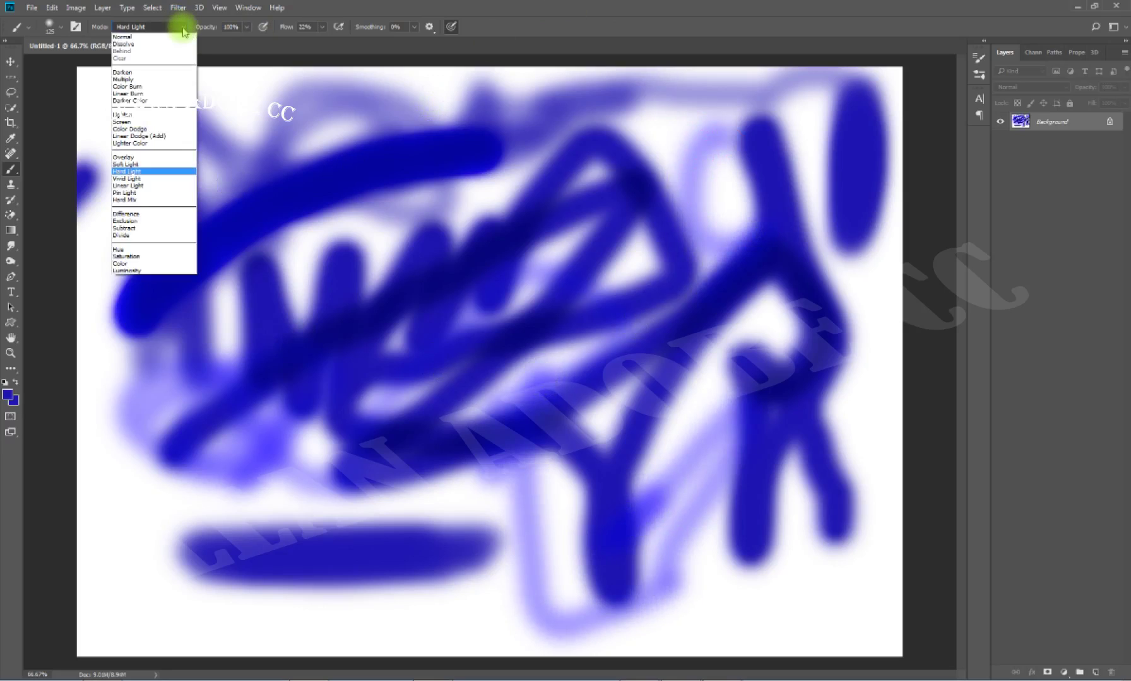
left_click(139, 214)
mouse_move(182, 144)
left_mouse_down()
mouse_move(360, 111)
mouse_move(263, 230)
mouse_move(260, 349)
mouse_move(576, 252)
mouse_move(271, 427)
mouse_move(434, 387)
left_mouse_up()
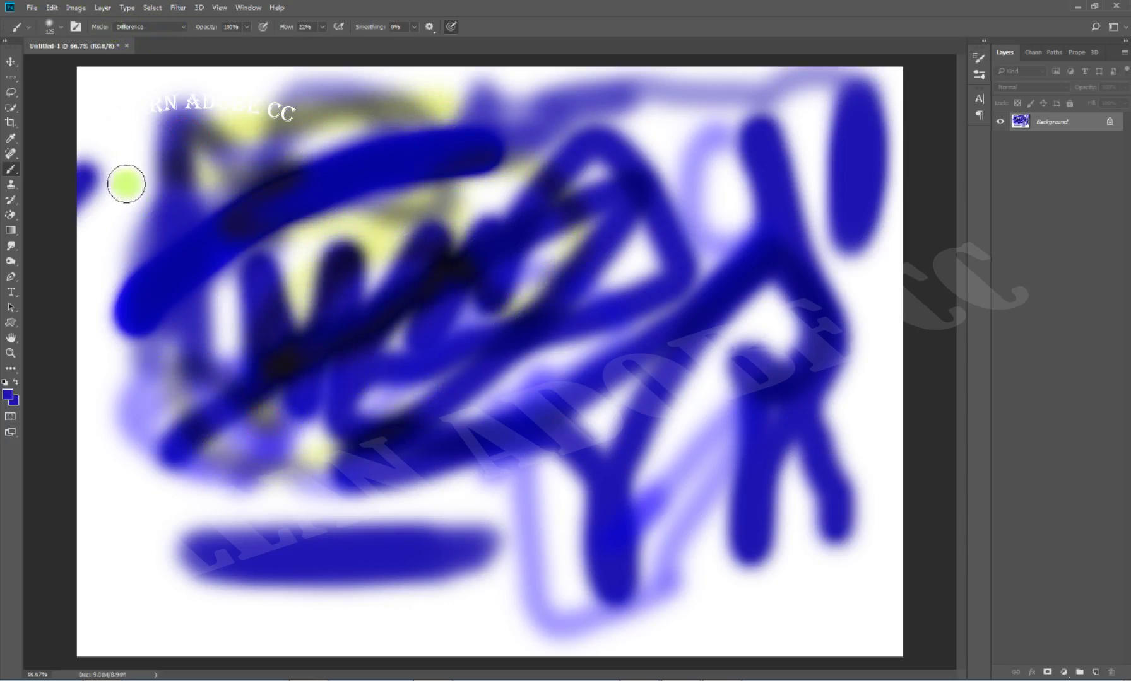
mouse_move(335, 250)
left_mouse_down()
mouse_move(477, 195)
mouse_move(611, 109)
mouse_move(598, 248)
mouse_move(618, 270)
mouse_move(265, 282)
mouse_move(122, 346)
mouse_move(600, 401)
mouse_move(342, 398)
mouse_move(439, 504)
mouse_move(206, 498)
left_mouse_up()
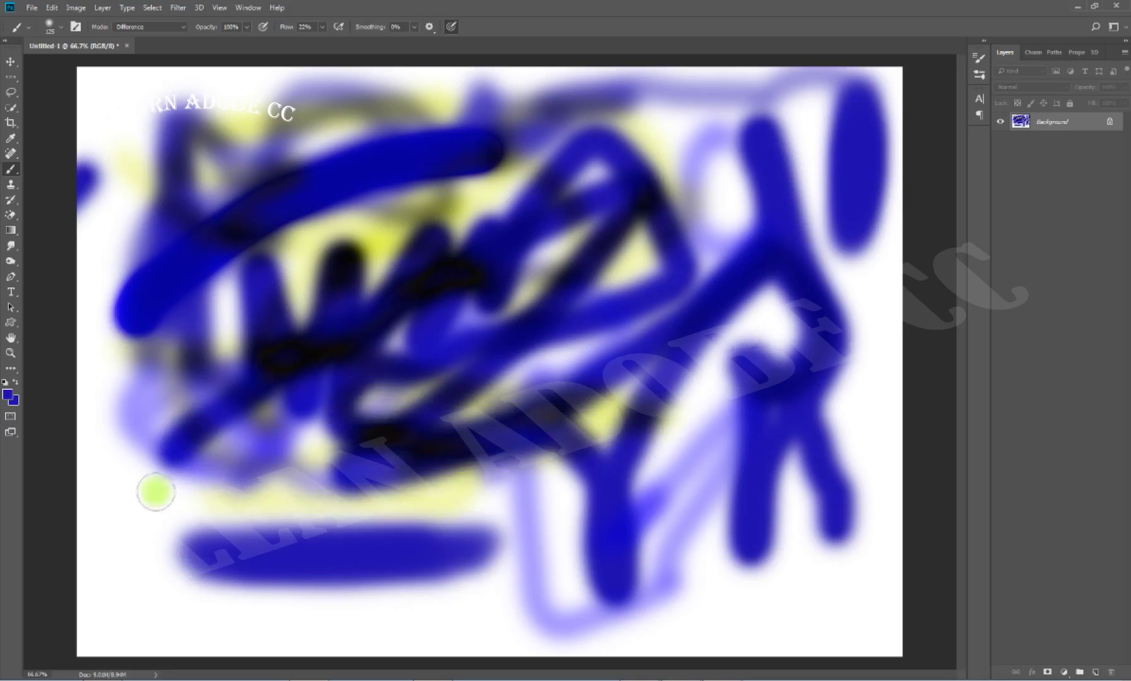
mouse_move(116, 515)
left_mouse_down()
mouse_move(404, 555)
mouse_move(268, 603)
left_mouse_up()
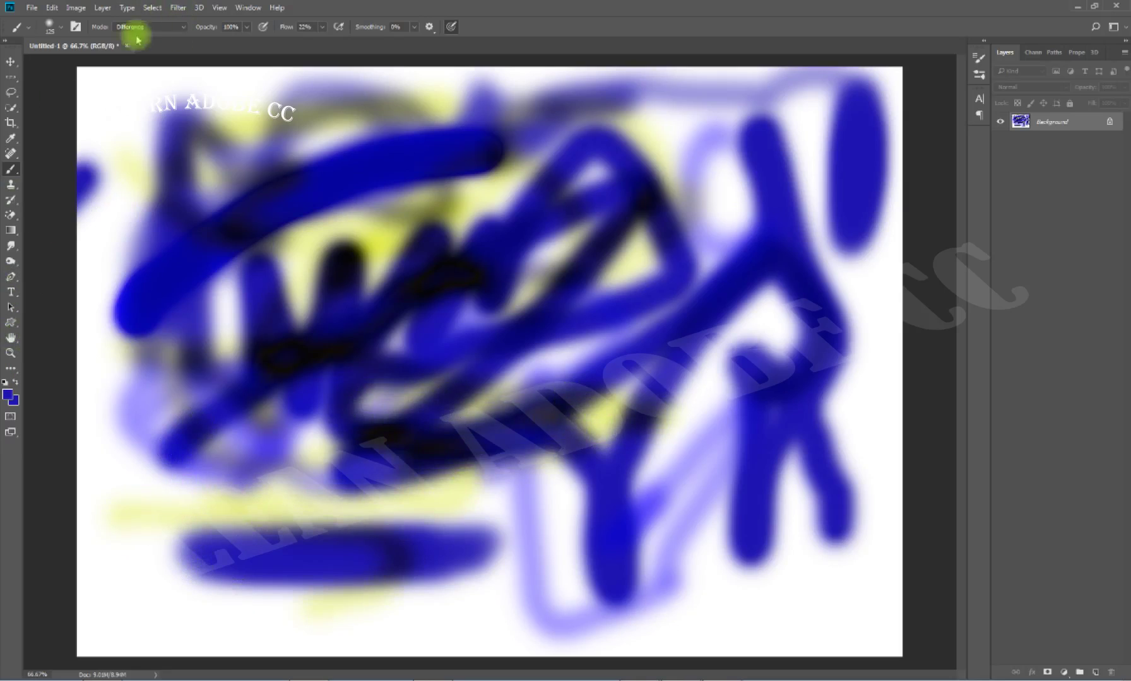
left_click(170, 28)
Reset the brush to Normal blending and choose an olive-green foreground colour.
left_click(145, 43)
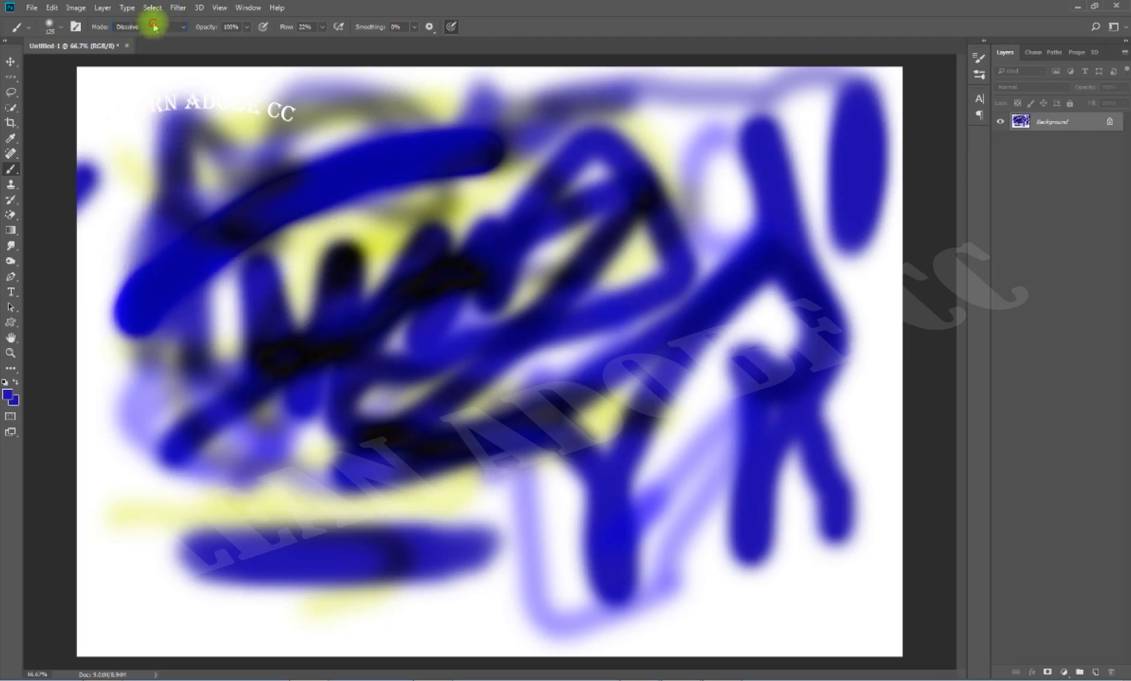
left_click(154, 27)
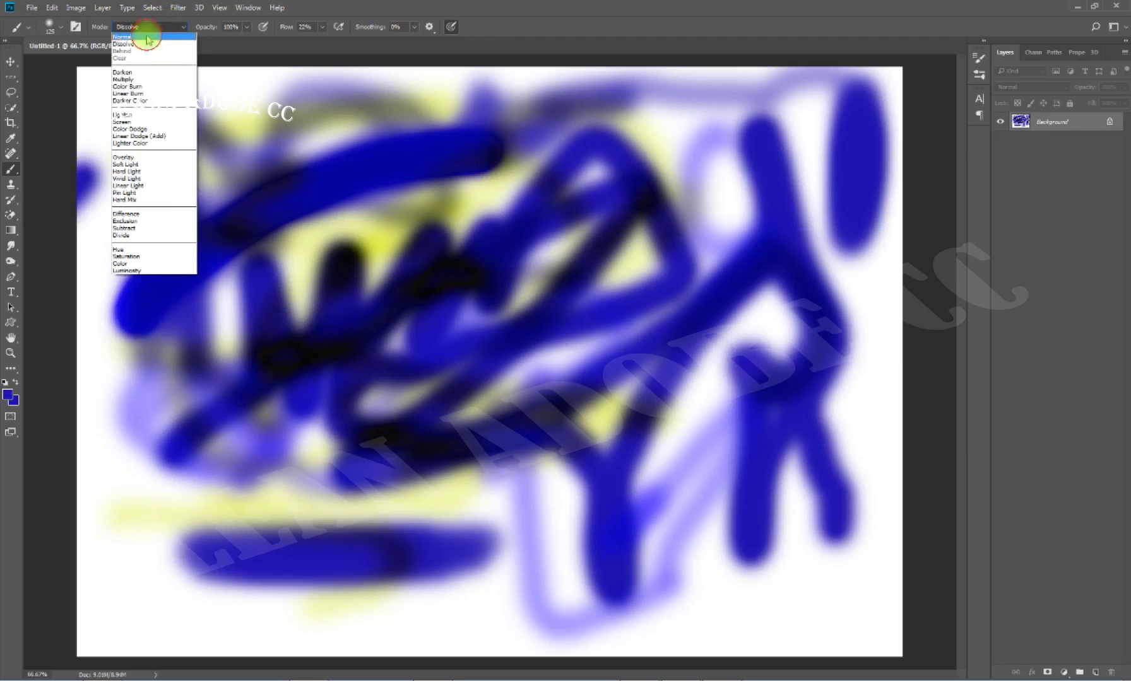
left_click(148, 37)
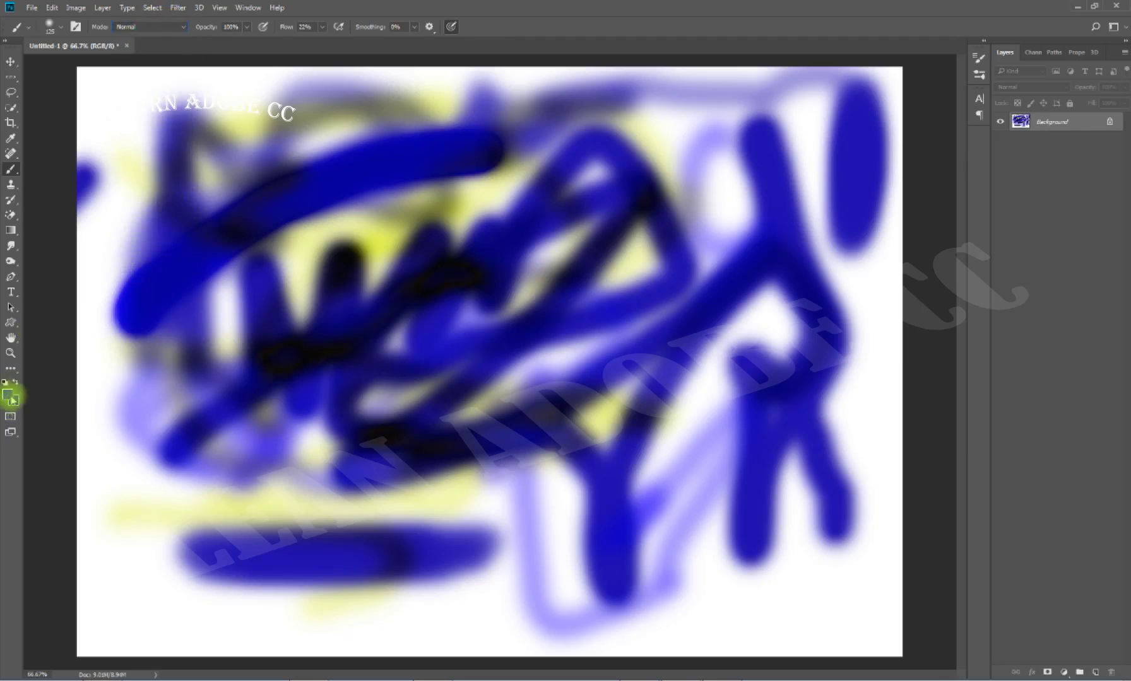
left_click(9, 396)
left_click(456, 294)
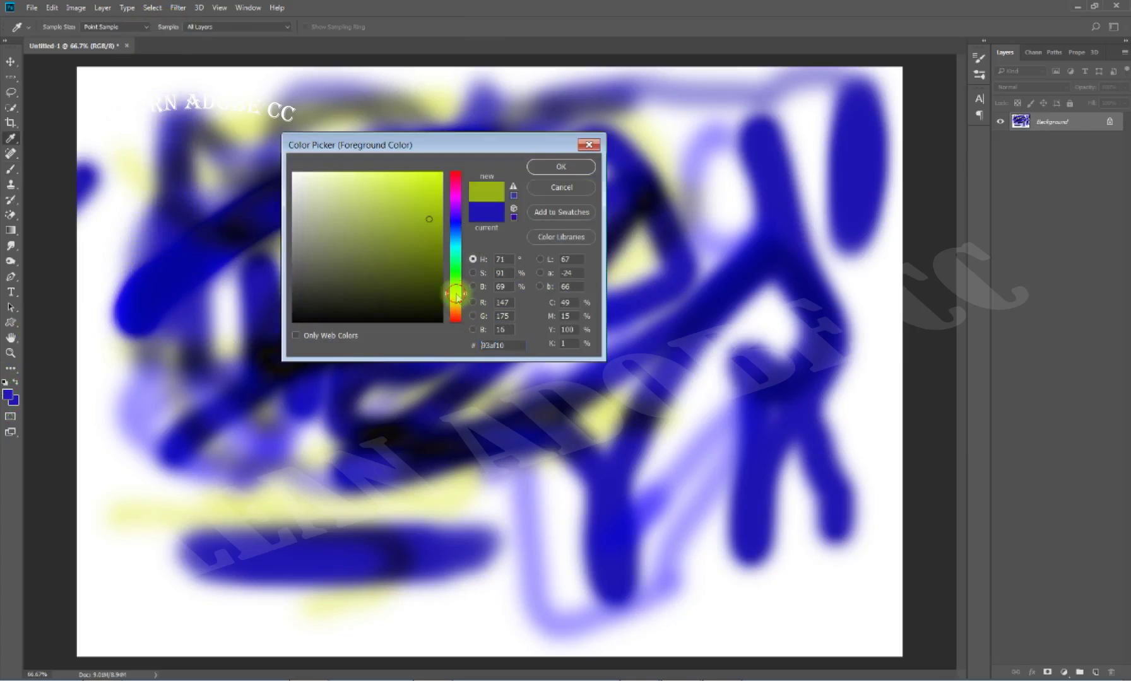
left_click(575, 168)
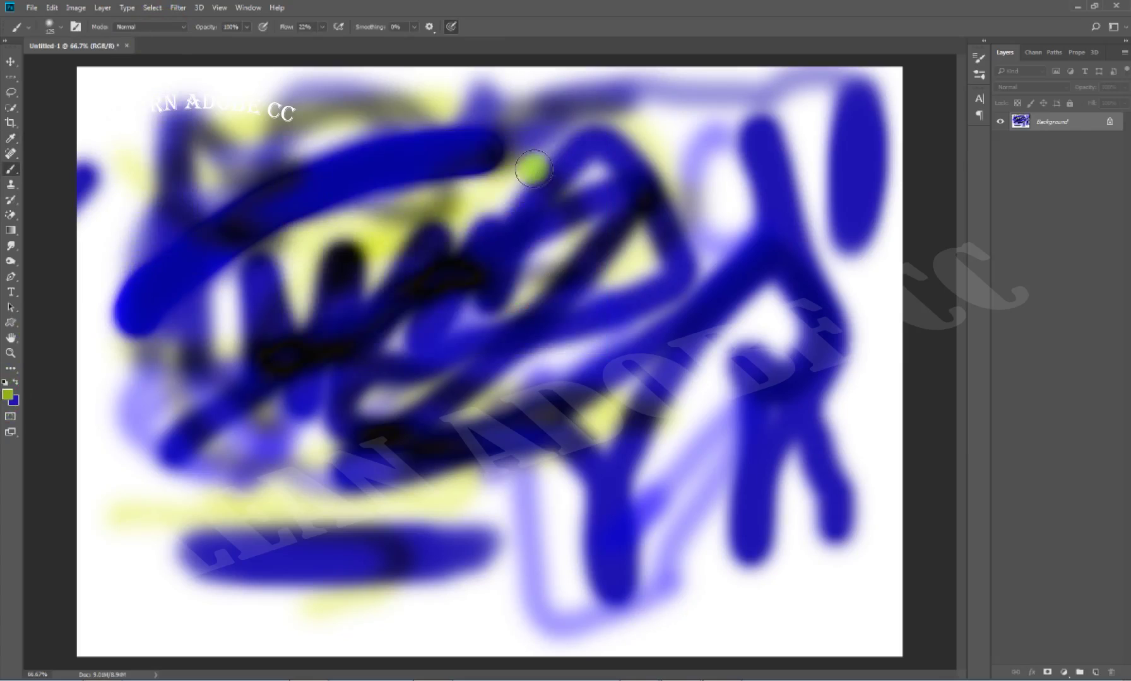
Undo recent strokes down to one arc, then paint a light-green stroke.
key("ctrl+space")
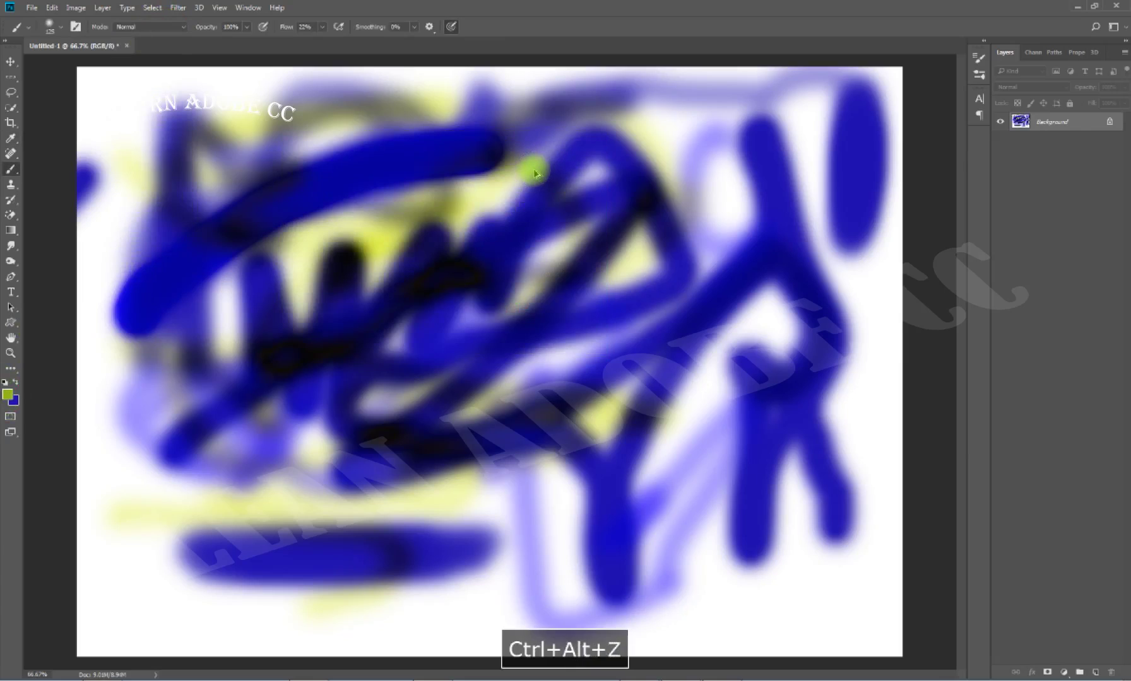
key("ctrl+alt+z")
key("ctrl+alt+z")
key("ctrl+alt+z")
key("ctrl+alt+z")
key("ctrl+alt+z")
key("ctrl+alt+z")
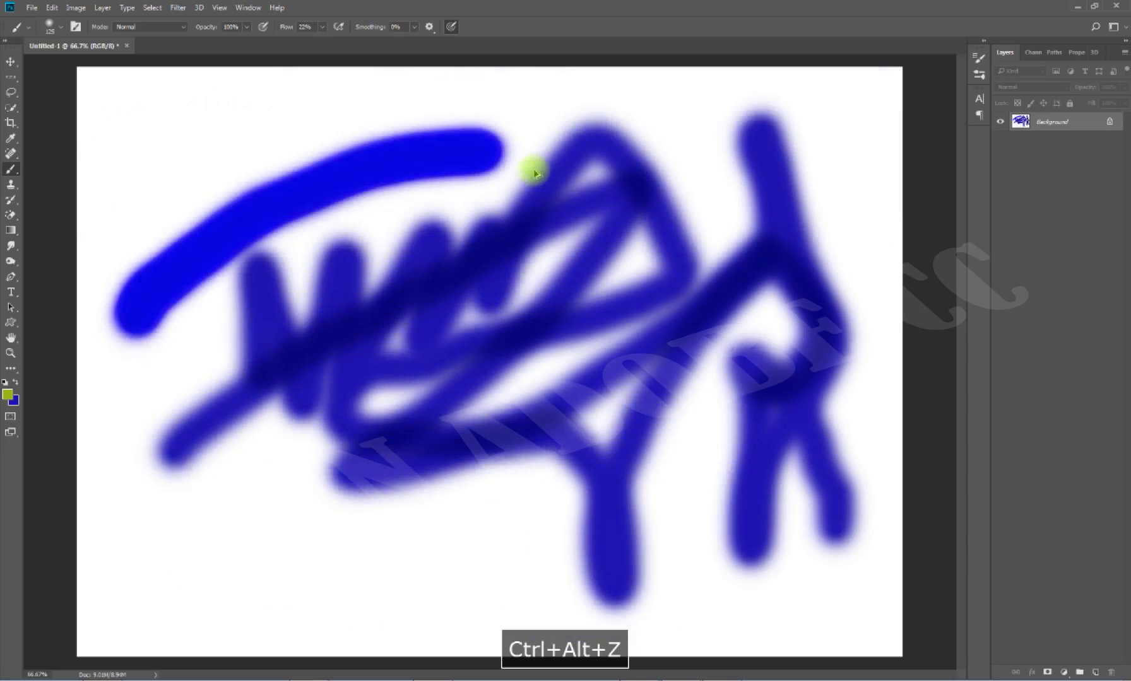
key("ctrl+alt+z")
key("ctrl+alt+z")
key("ctrl+alt+z")
key("ctrl+alt+z")
key("ctrl+alt+z")
key("ctrl+alt+z")
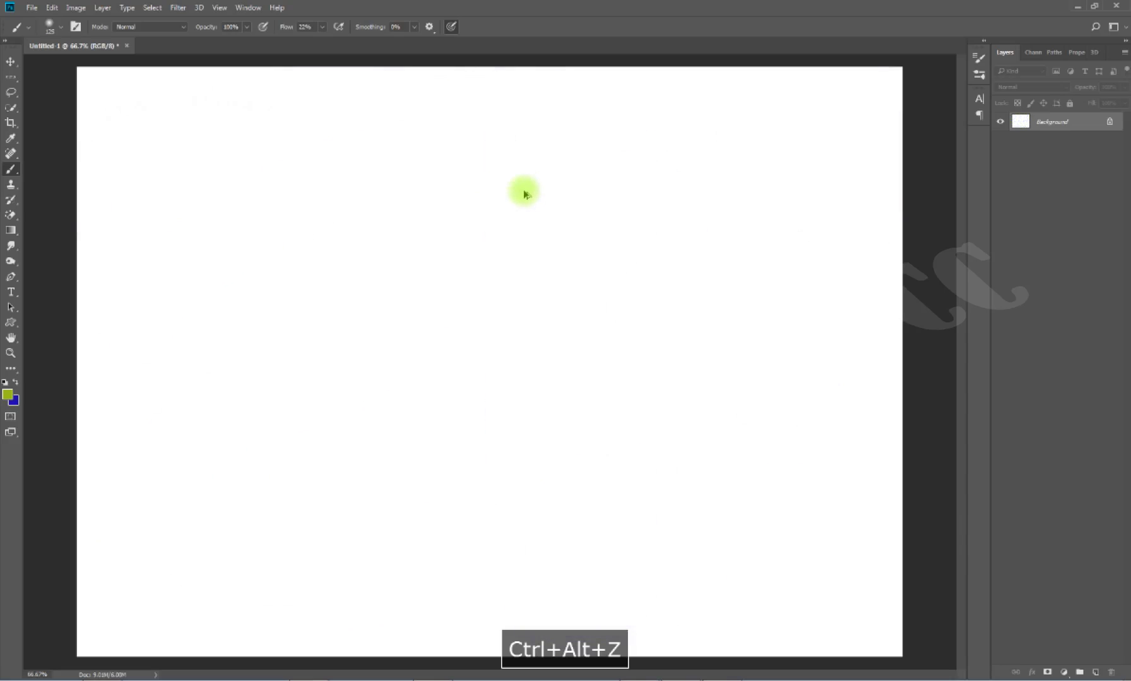
mouse_move(214, 330)
left_mouse_down()
mouse_move(346, 221)
mouse_move(805, 237)
mouse_move(604, 344)
mouse_move(684, 323)
mouse_move(525, 336)
mouse_move(565, 350)
left_mouse_up()
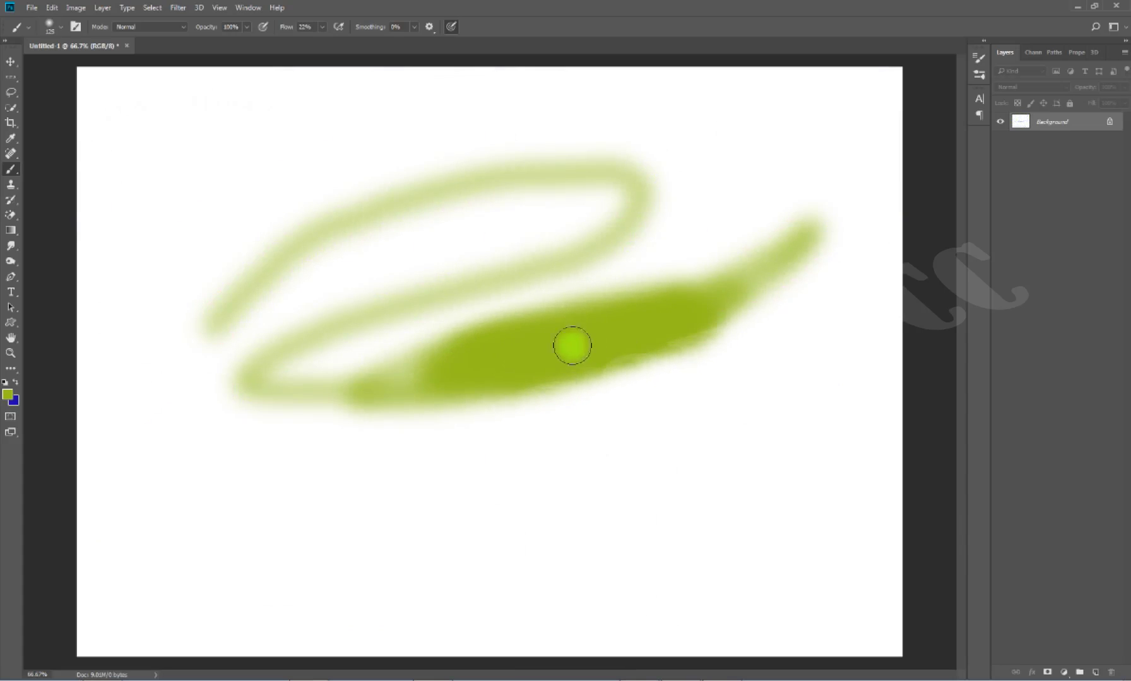
Paint purple Difference-mode V strokes over the green ones.
left_click(167, 28)
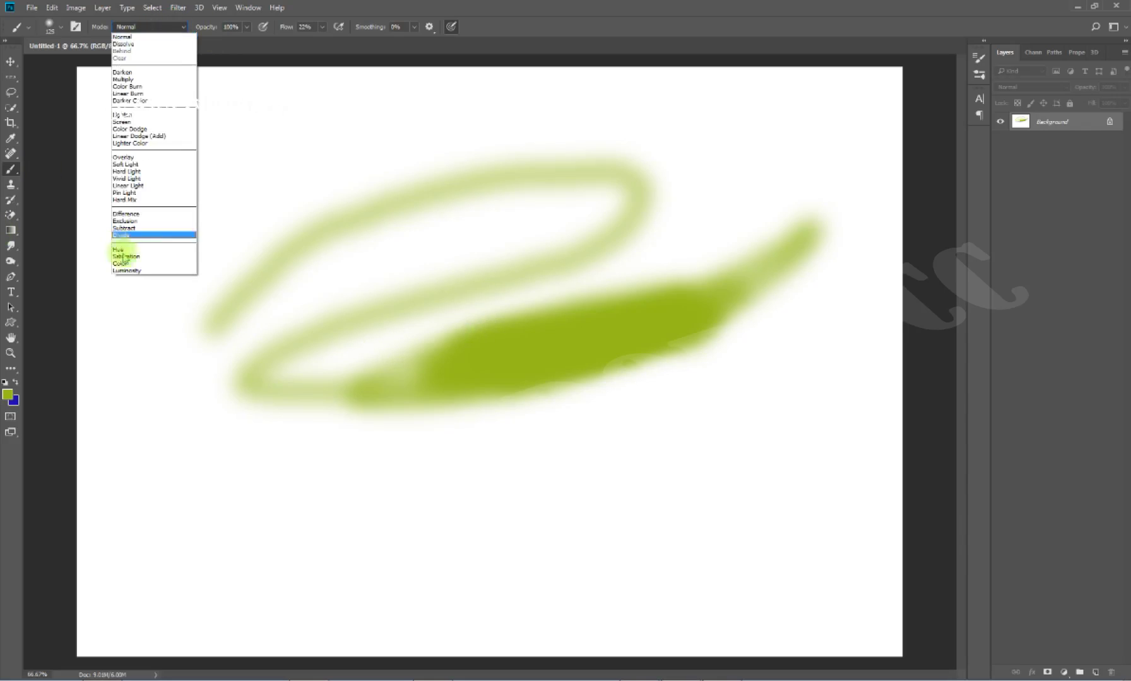
left_click(140, 212)
mouse_move(313, 126)
left_mouse_down()
mouse_move(376, 195)
mouse_move(386, 247)
mouse_move(458, 233)
left_mouse_up()
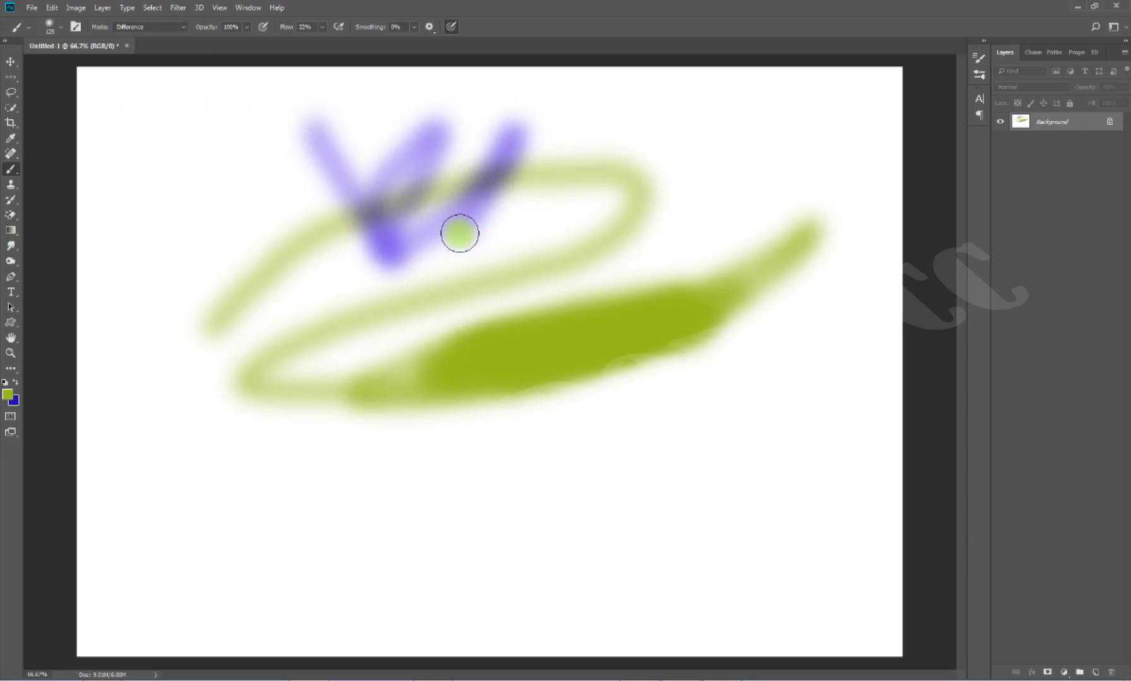
mouse_move(271, 205)
left_mouse_down()
mouse_move(487, 308)
mouse_move(541, 393)
mouse_move(576, 391)
mouse_move(335, 518)
mouse_move(446, 353)
mouse_move(331, 415)
mouse_move(265, 330)
mouse_move(246, 351)
left_mouse_up()
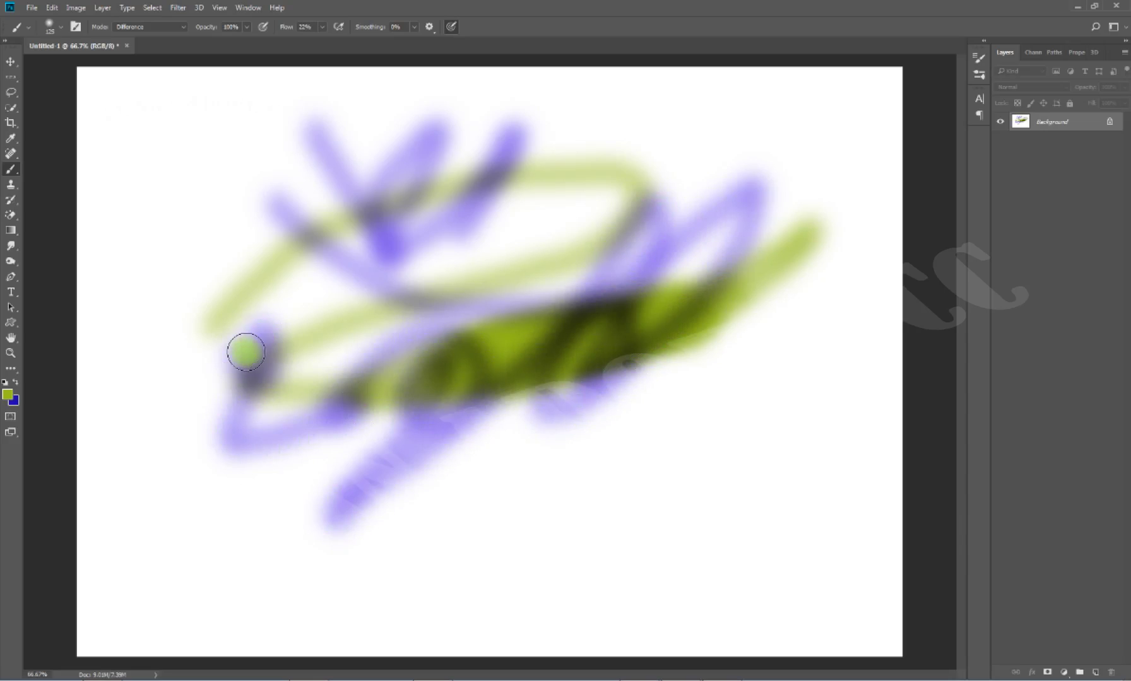
Undo the two purple Difference strokes.
left_click(147, 29)
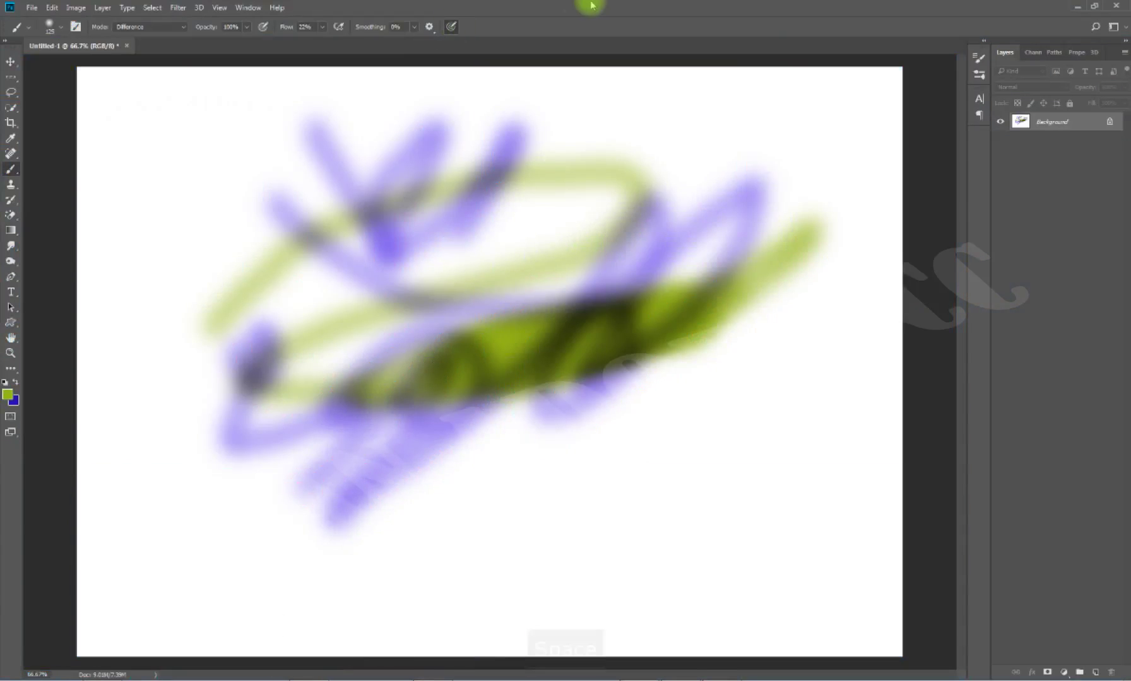
key("ctrl+alt+z")
key("ctrl+alt+z")
key("ctrl+alt+z")
key("ctrl+alt+z")
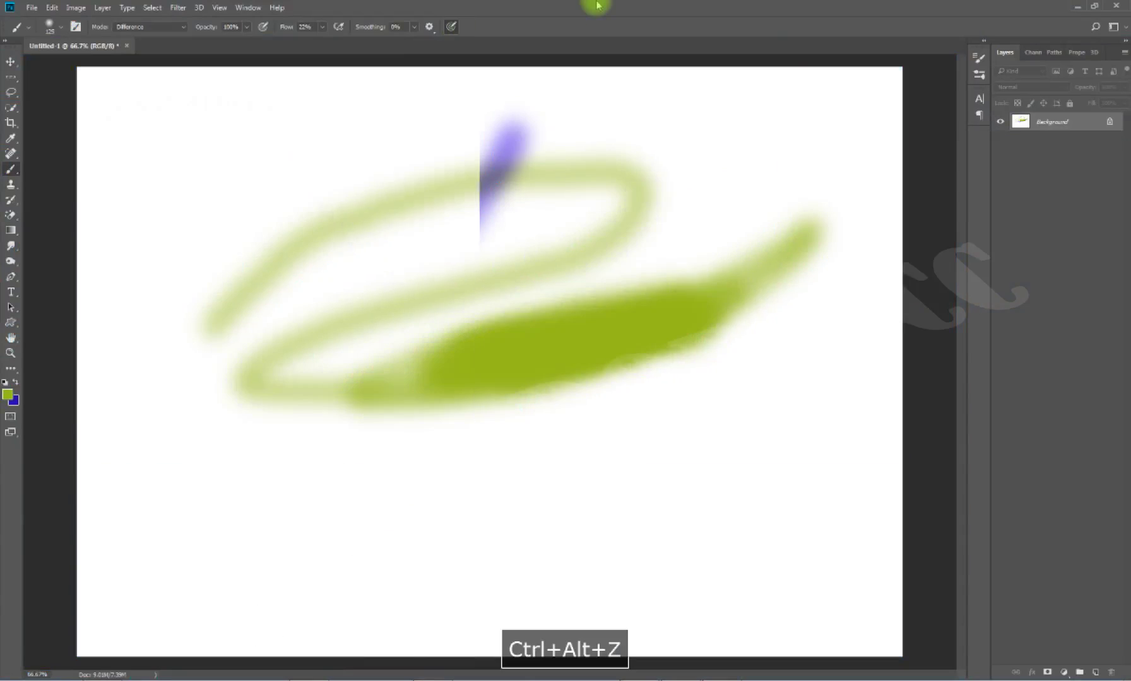
key("ctrl+alt+z")
key("ctrl+alt+z")
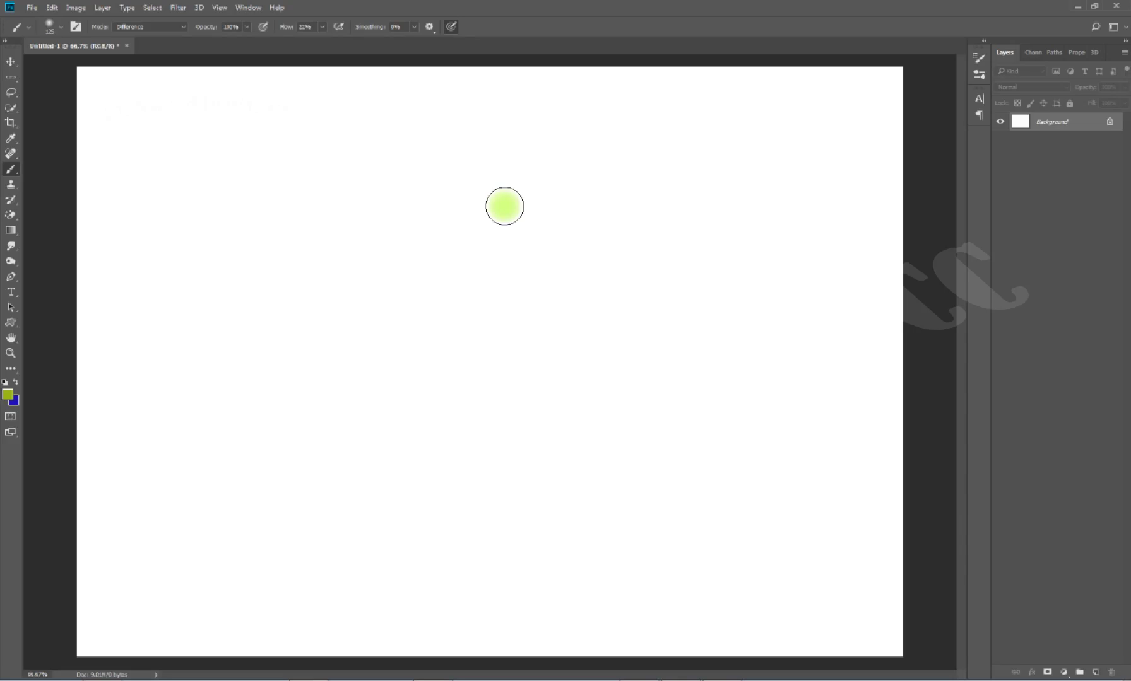
Bring the canvas back to blank white and open Preferences with Ctrl+K.
key("F9")
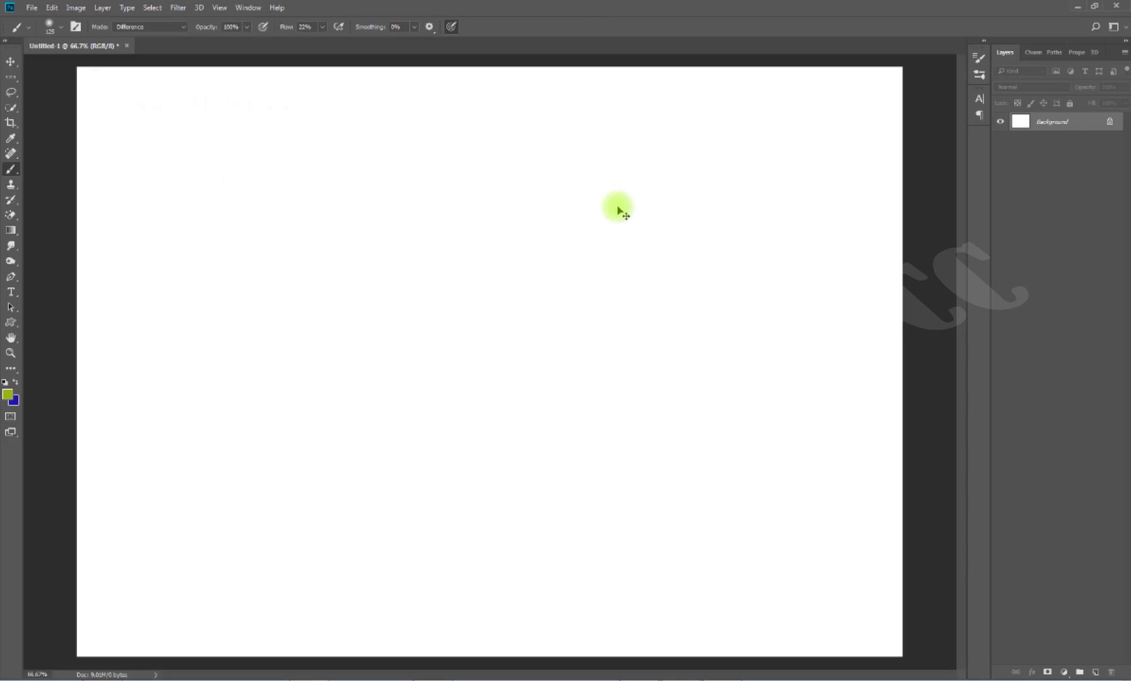
key("ctrl+k")
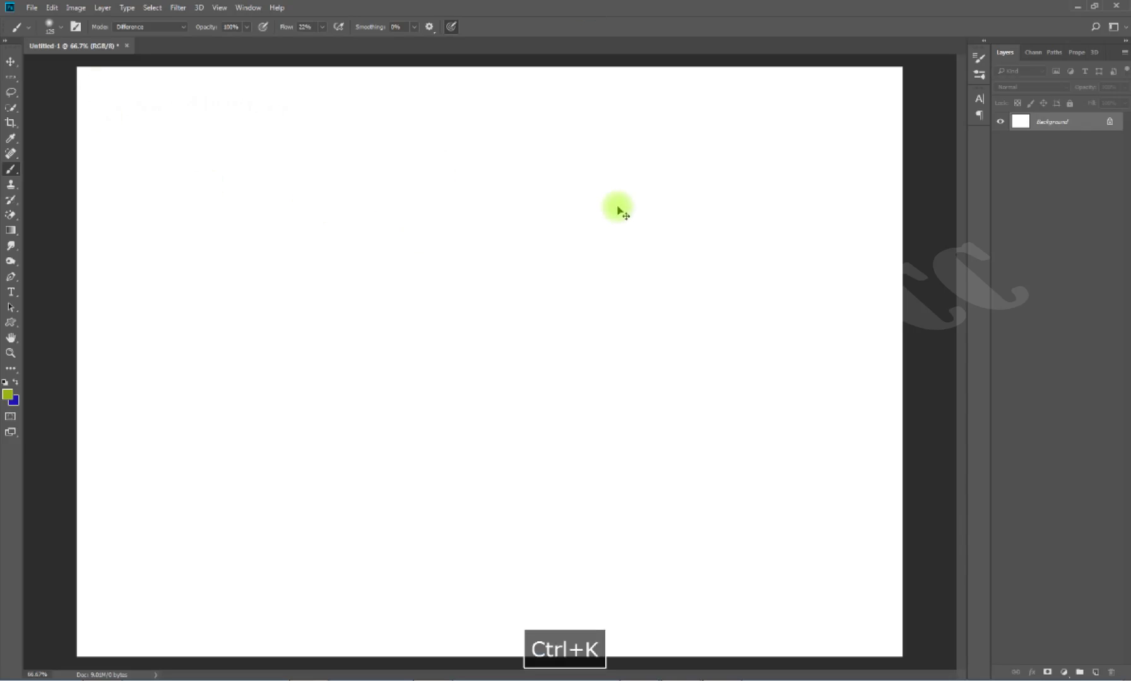
Enable Paint Symmetry under Technology Previews in Preferences and confirm with OK.
left_click_drag(402, 95, 456, 115)
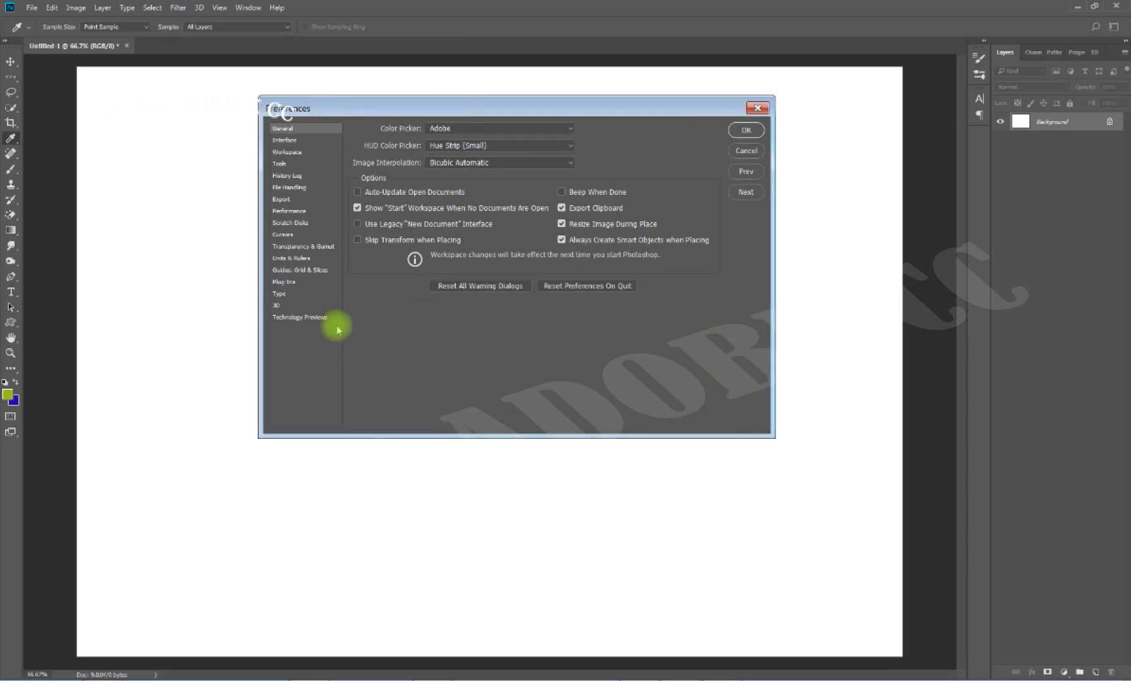
left_click(299, 318)
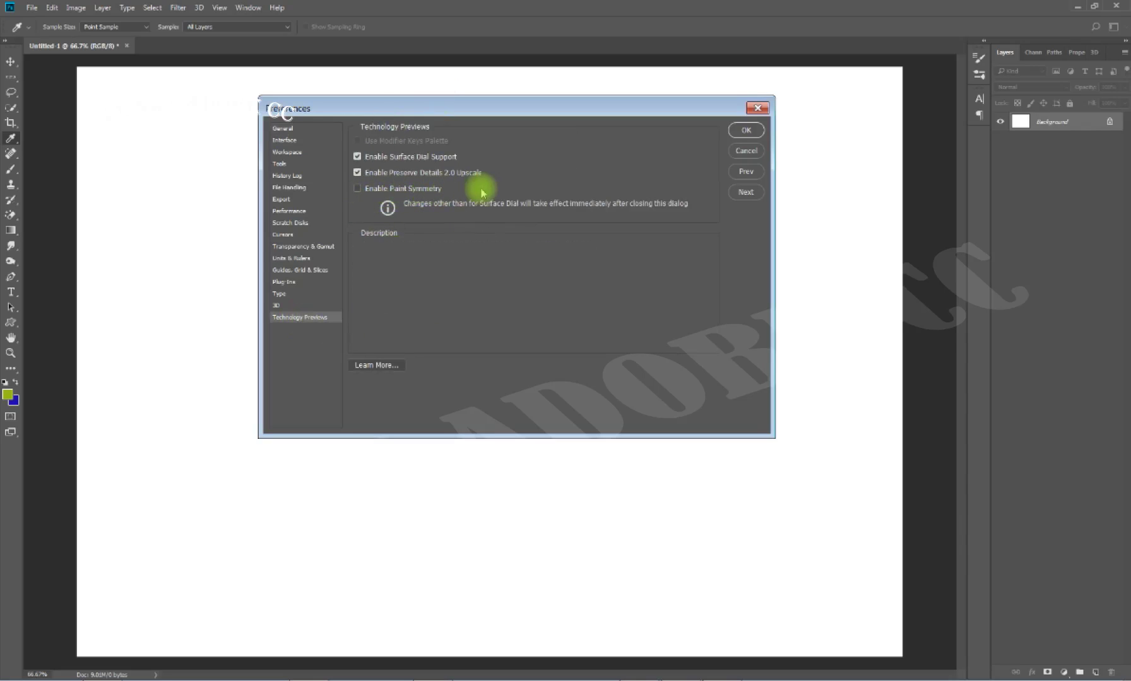
left_click(358, 189)
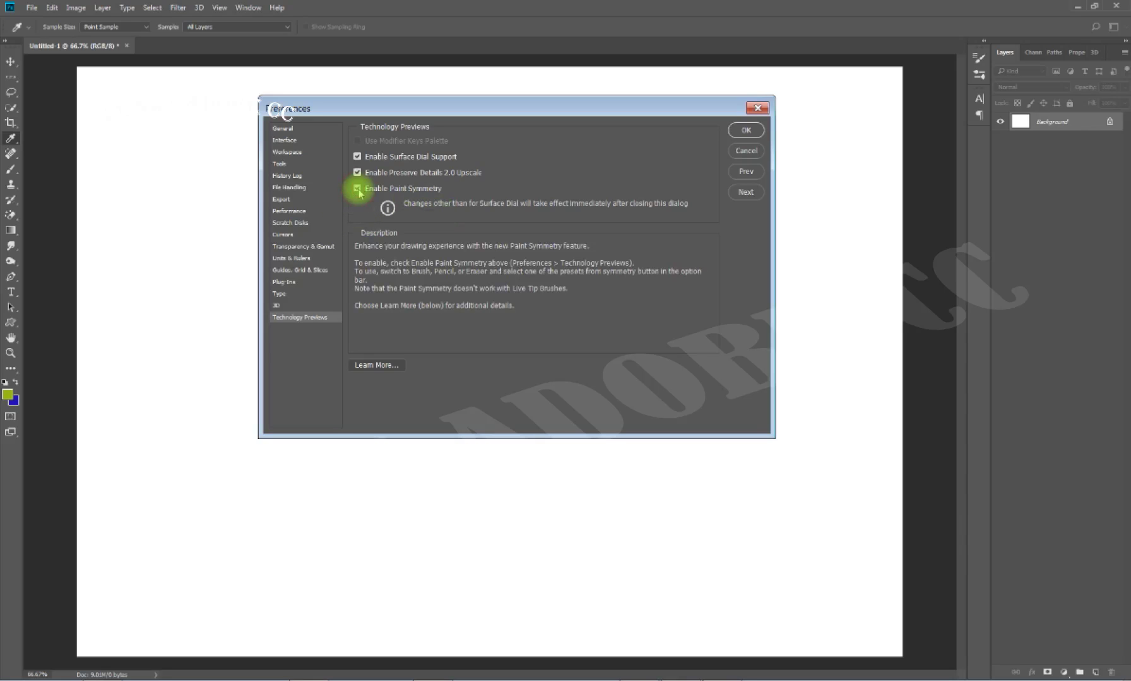
left_click(746, 133)
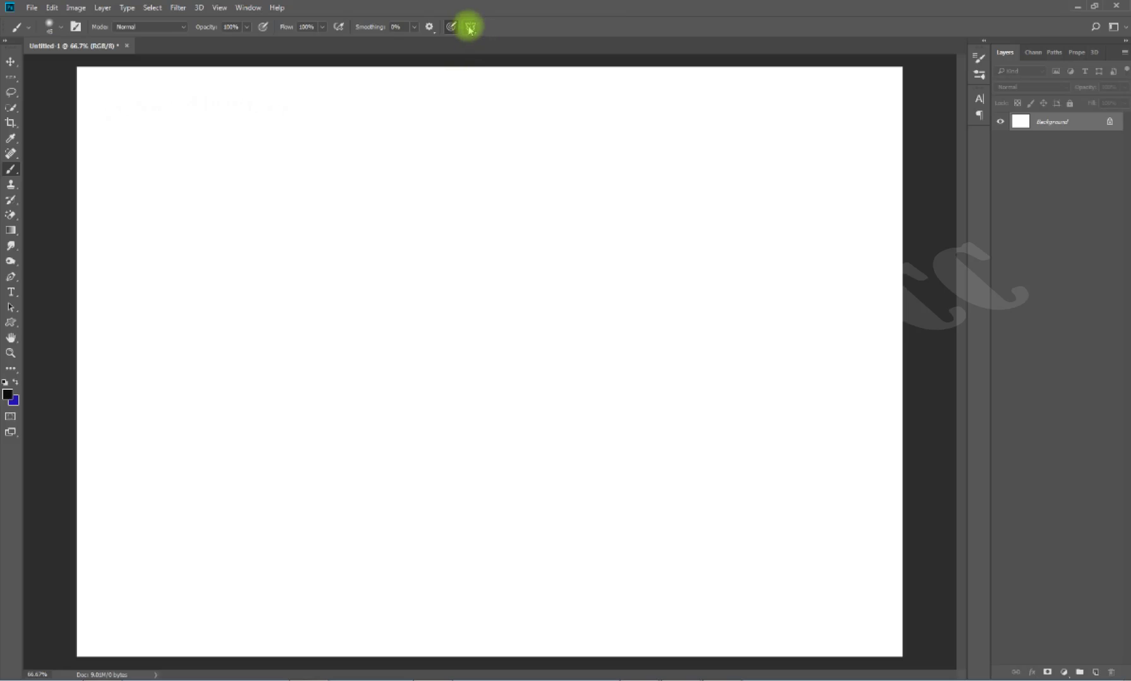
Add a New Vertical symmetry axis stretched from the canvas top to bottom edge.
left_click(470, 28)
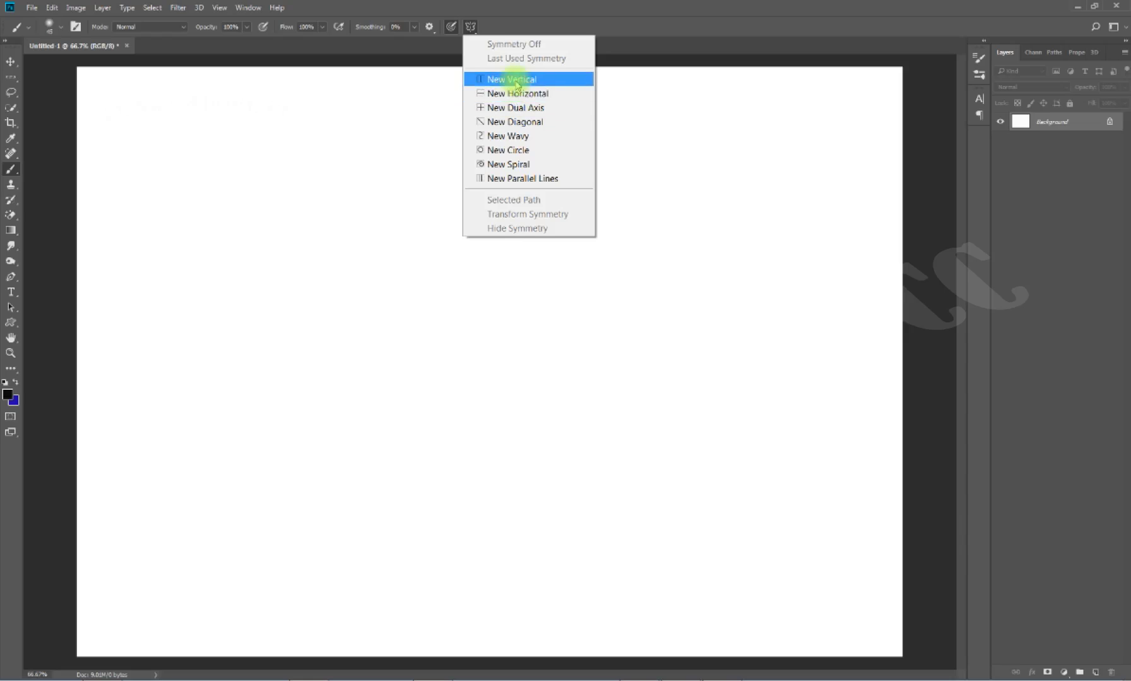
left_click(516, 85)
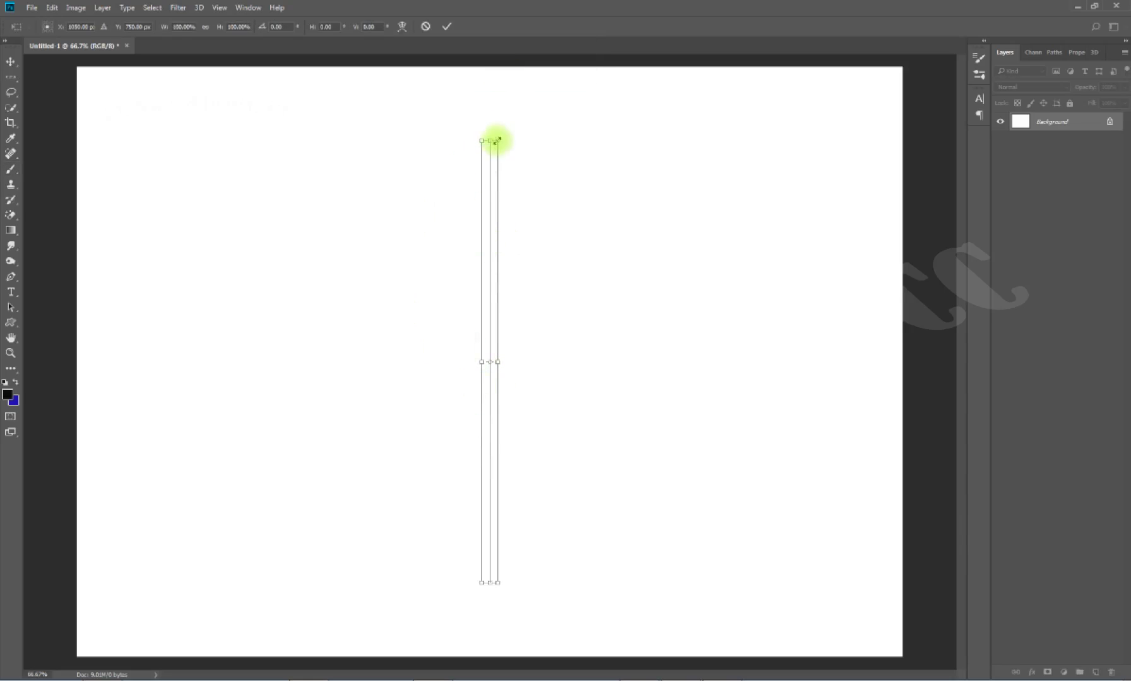
left_click_drag(491, 142, 490, 68)
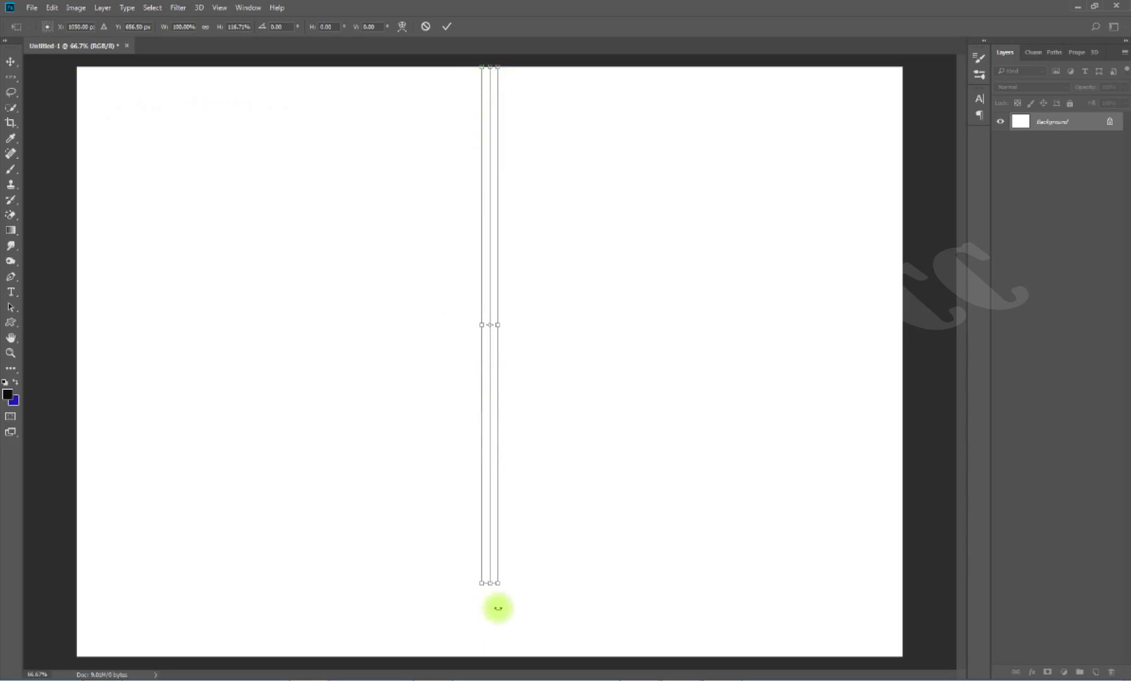
left_click_drag(488, 583, 488, 657)
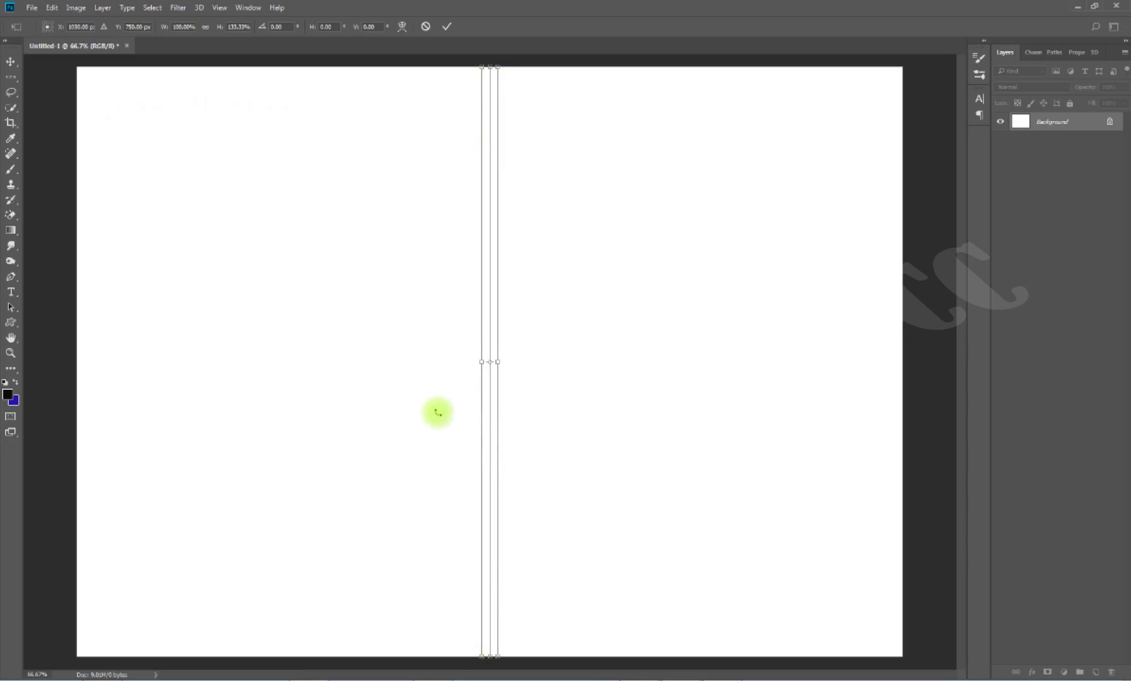
key("Return")
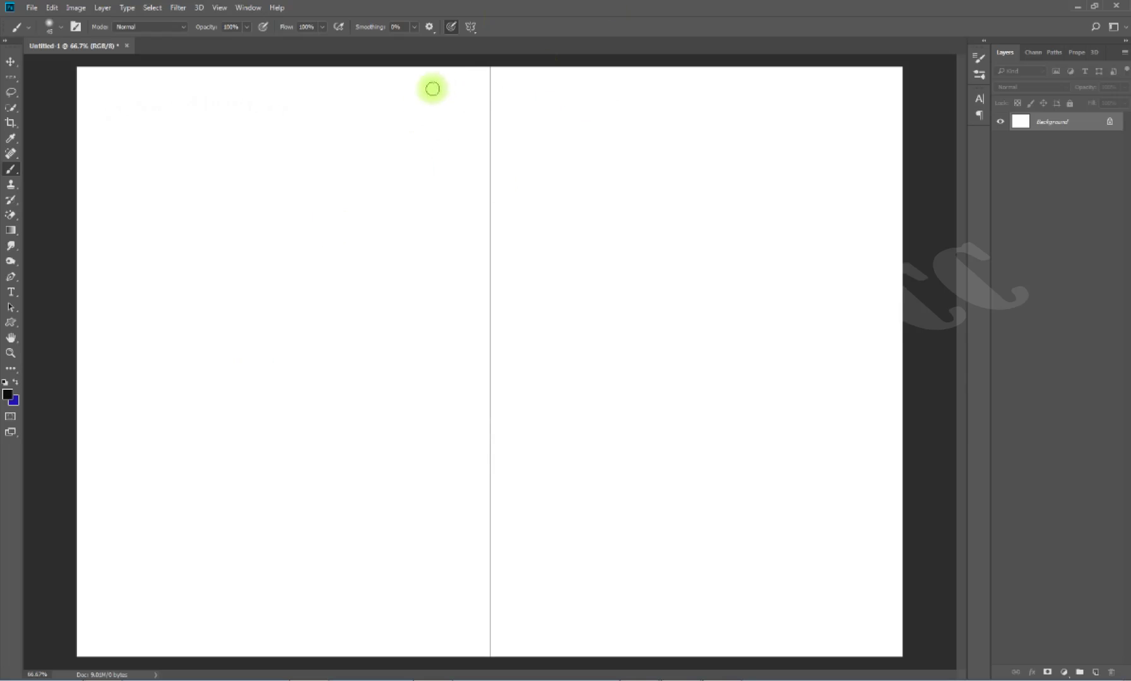
Paint a black vase mirrored across the vertical axis, then undo it.
mouse_move(473, 82)
left_mouse_down()
mouse_move(426, 121)
mouse_move(422, 179)
mouse_move(462, 192)
mouse_move(386, 245)
mouse_move(454, 245)
mouse_move(379, 313)
mouse_move(376, 373)
mouse_move(495, 581)
mouse_move(543, 625)
mouse_move(487, 632)
left_mouse_up()
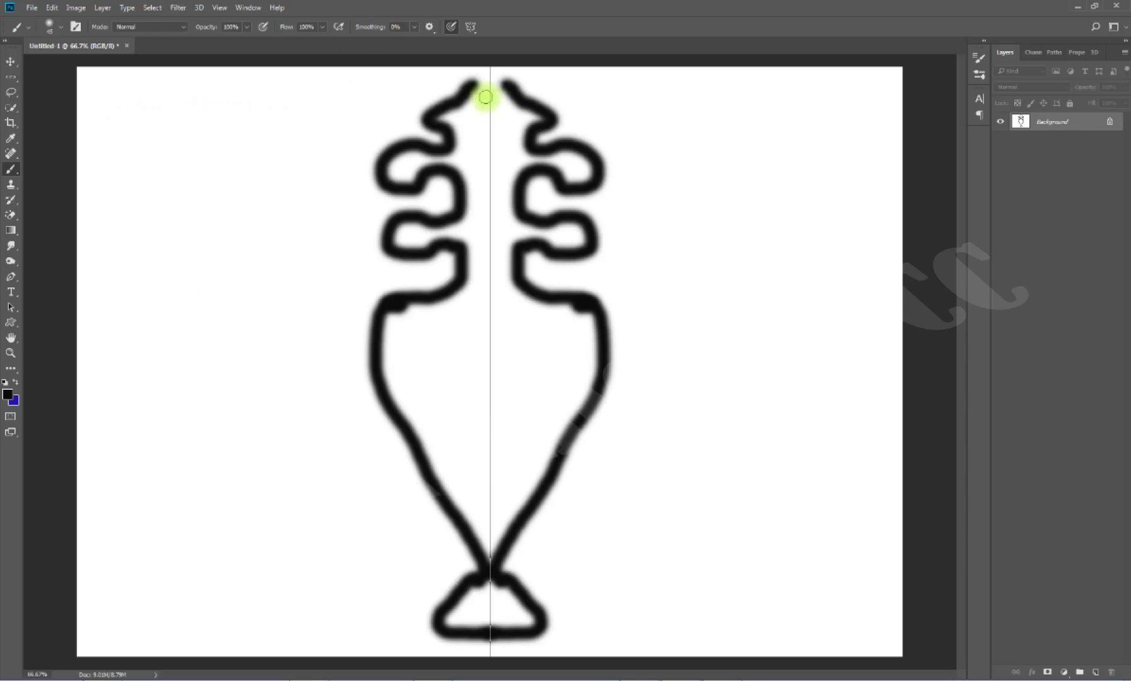
key("ctrl+alt+z")
key("ctrl+alt+z")
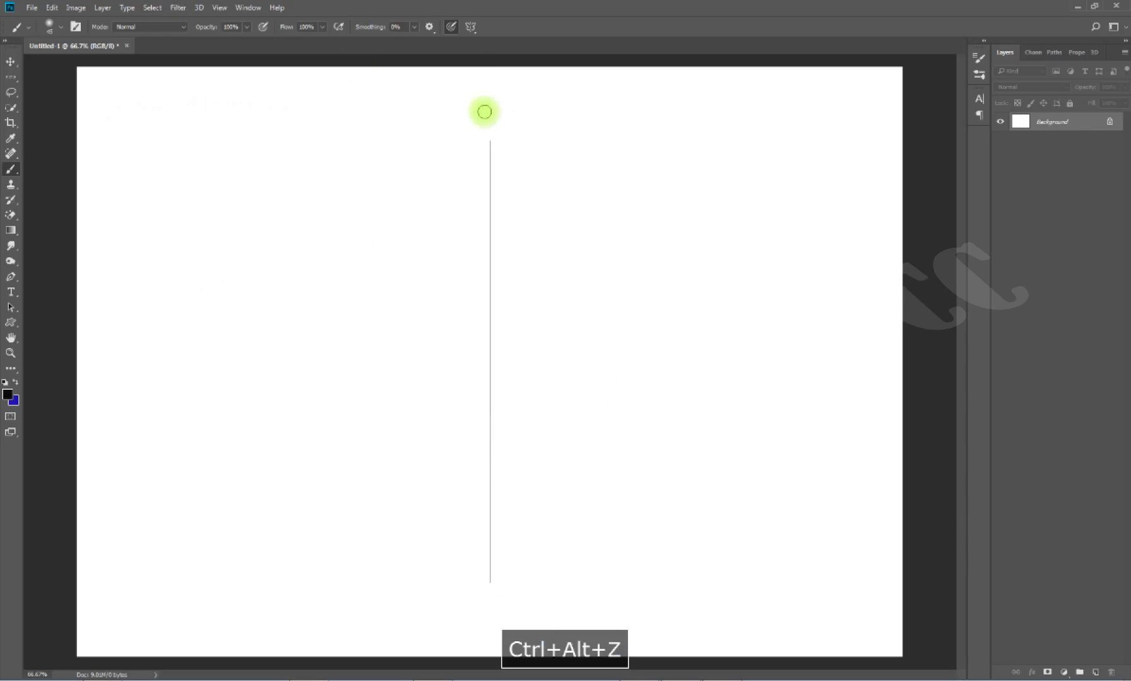
Create a full-width New Horizontal axis, paint strokes mirrored across it, then undo them.
left_click(470, 28)
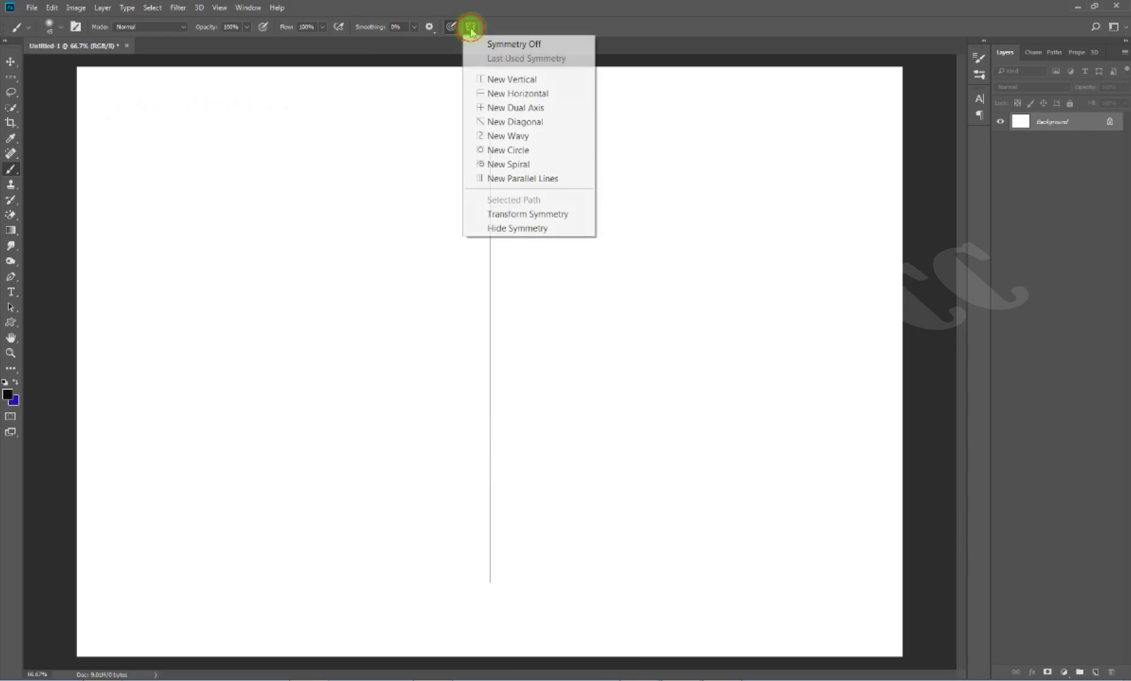
left_click(500, 99)
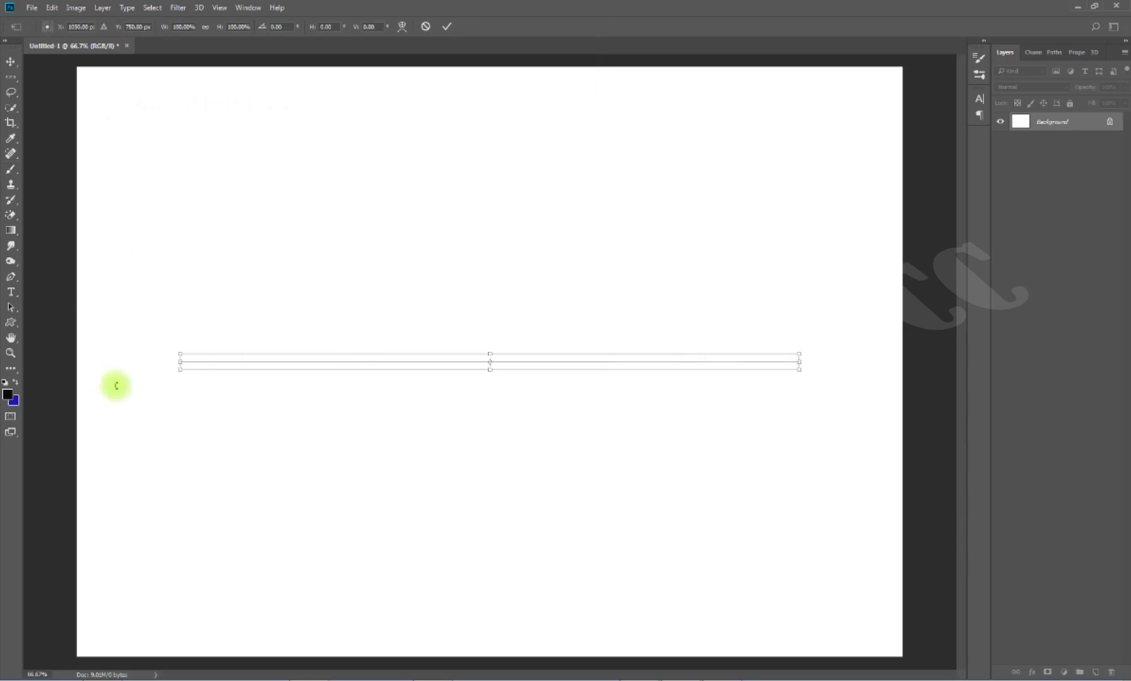
left_click_drag(177, 363, 76, 363)
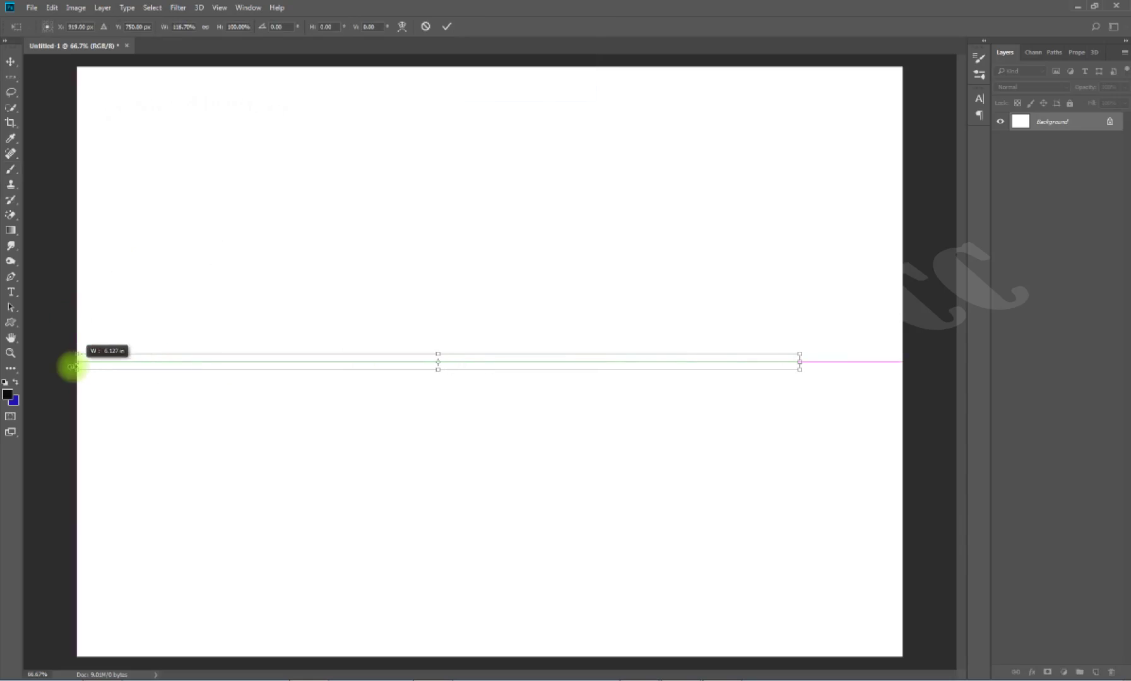
left_click_drag(796, 363, 915, 357)
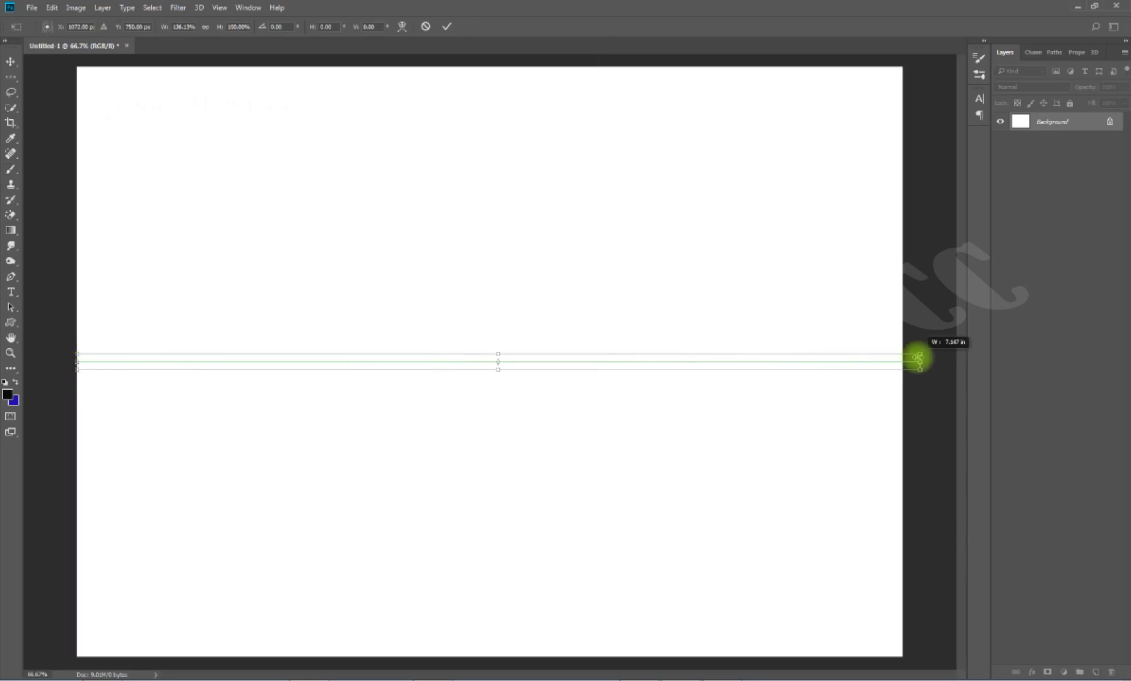
key("Return")
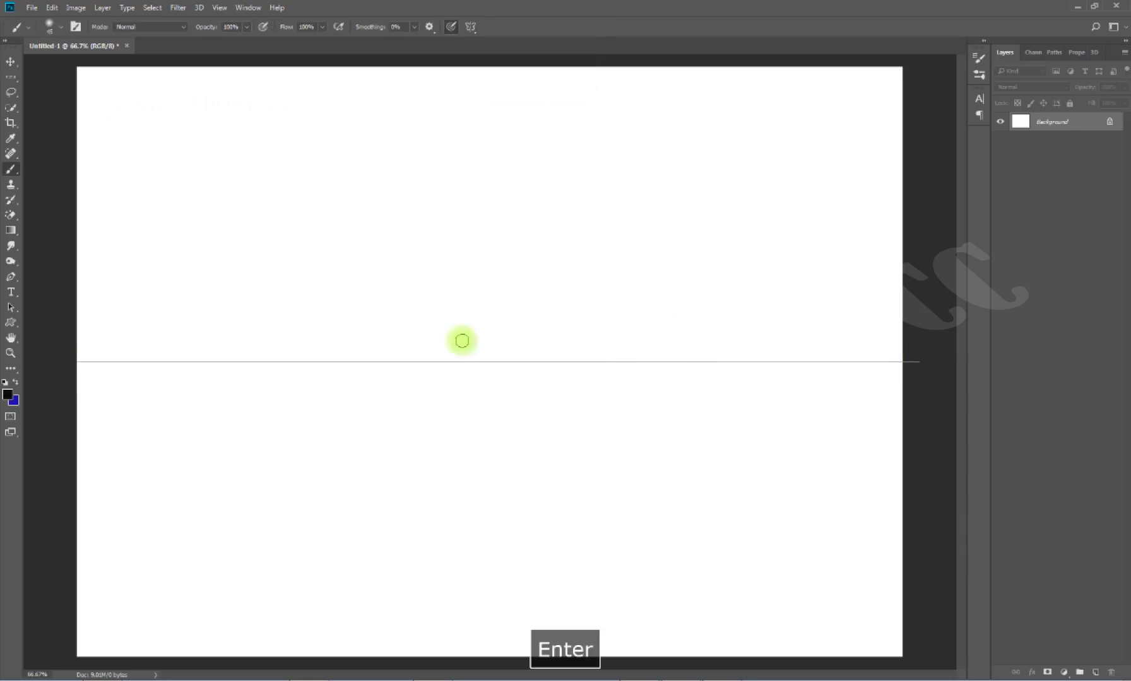
mouse_move(78, 374)
left_mouse_down()
mouse_move(118, 303)
mouse_move(223, 378)
mouse_move(336, 399)
mouse_move(523, 202)
mouse_move(558, 469)
mouse_move(830, 388)
mouse_move(717, 200)
mouse_move(655, 465)
mouse_move(868, 411)
mouse_move(858, 290)
mouse_move(469, 187)
mouse_move(172, 485)
mouse_move(262, 240)
mouse_move(302, 493)
mouse_move(319, 527)
left_mouse_up()
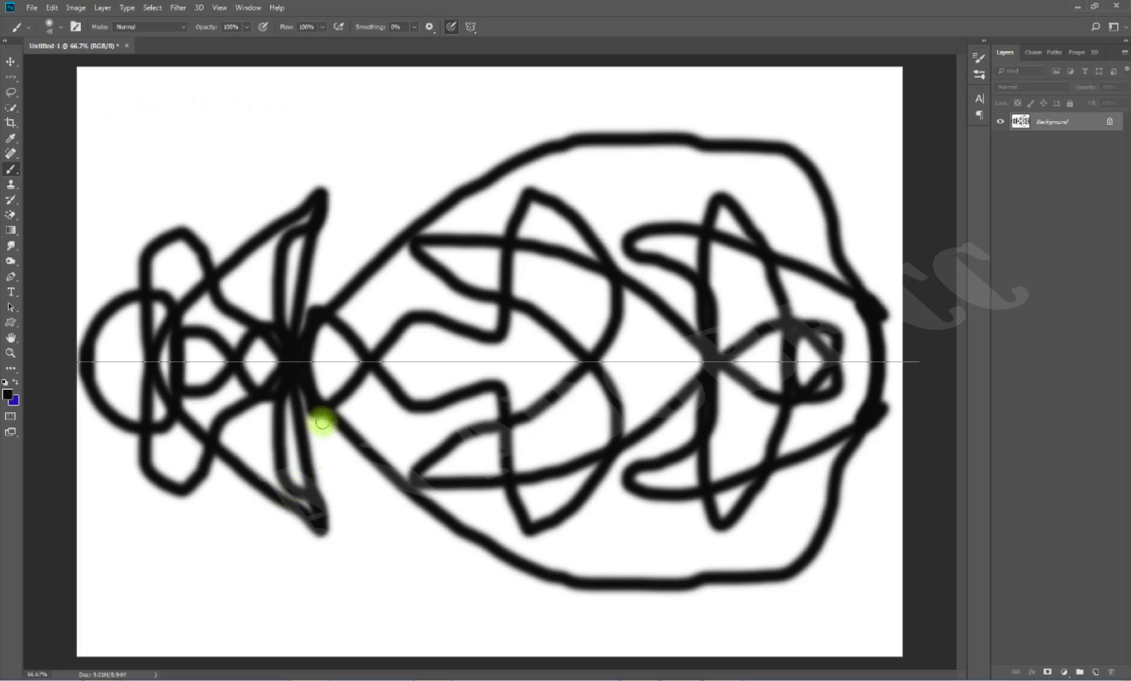
key("ctrl+alt+z")
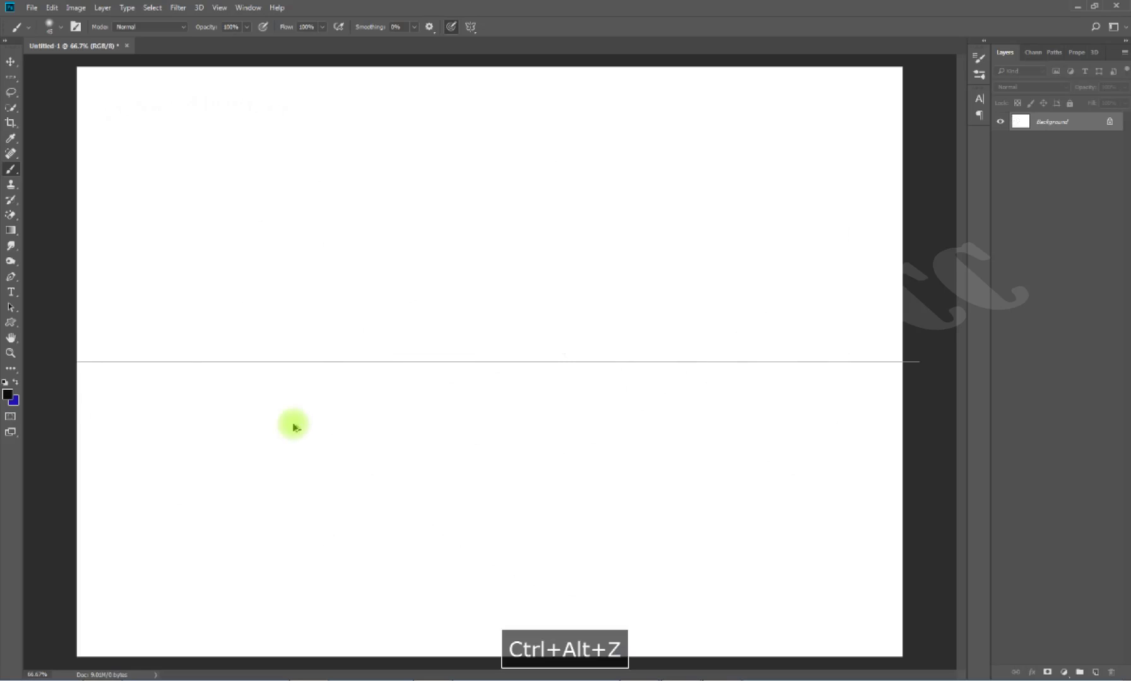
Add a New Dual Axis symmetry cross, paint four-way mirrored strokes, then undo them.
left_click(468, 25)
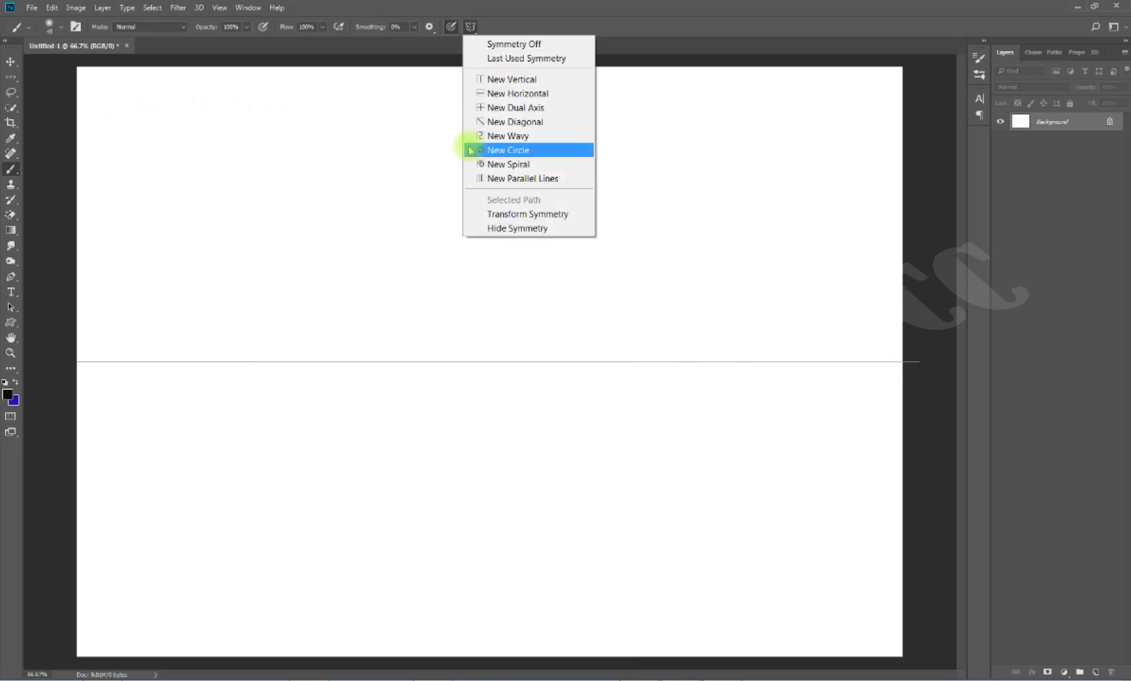
left_click(481, 108)
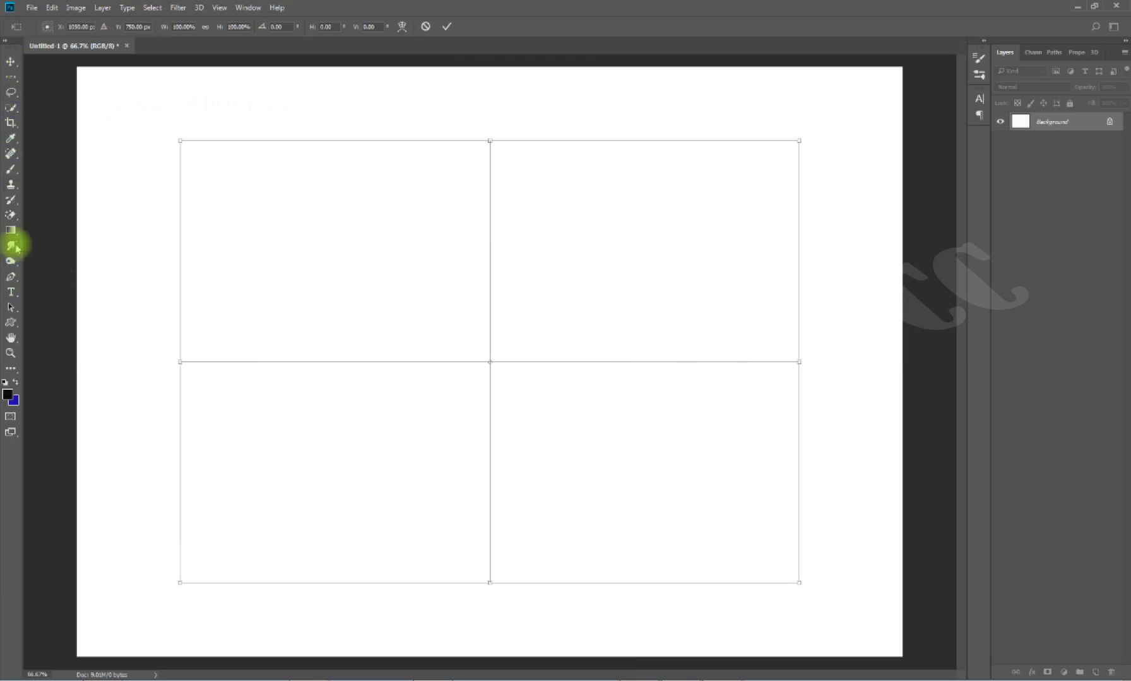
left_click(10, 170)
mouse_move(462, 169)
left_mouse_down()
mouse_move(505, 232)
mouse_move(498, 290)
mouse_move(545, 321)
mouse_move(545, 386)
mouse_move(441, 385)
mouse_move(361, 442)
mouse_move(281, 379)
mouse_move(245, 444)
mouse_move(325, 479)
mouse_move(575, 530)
mouse_move(773, 528)
mouse_move(795, 439)
mouse_move(740, 343)
mouse_move(715, 339)
left_mouse_up()
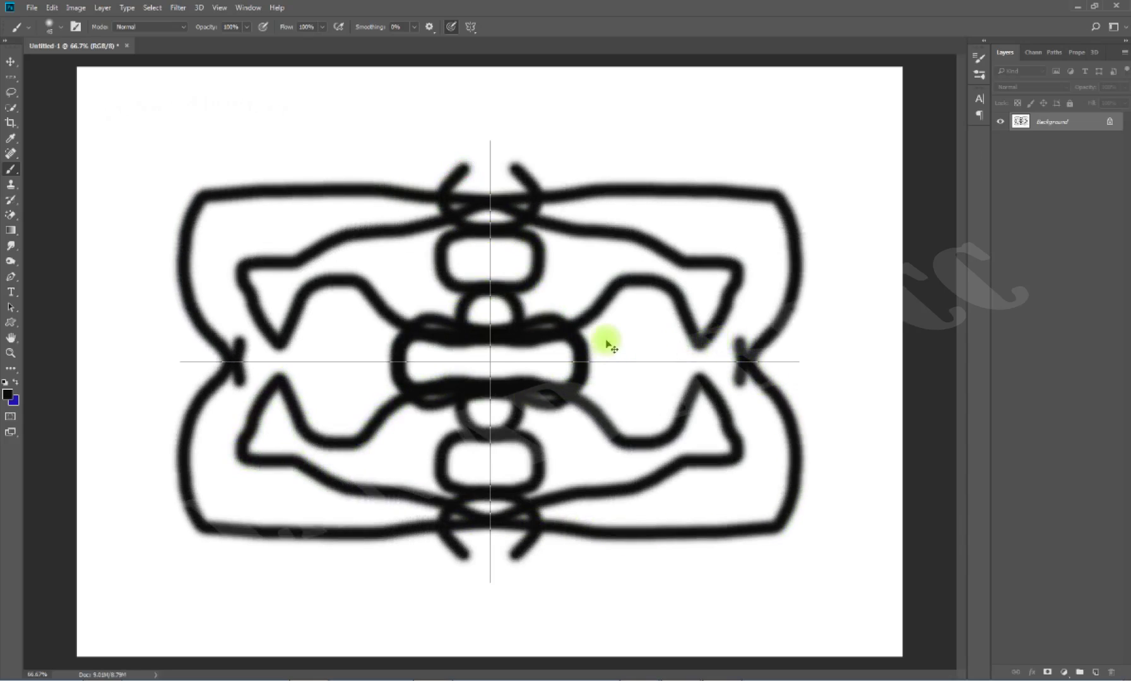
key("ctrl+alt+z")
left_click(470, 26)
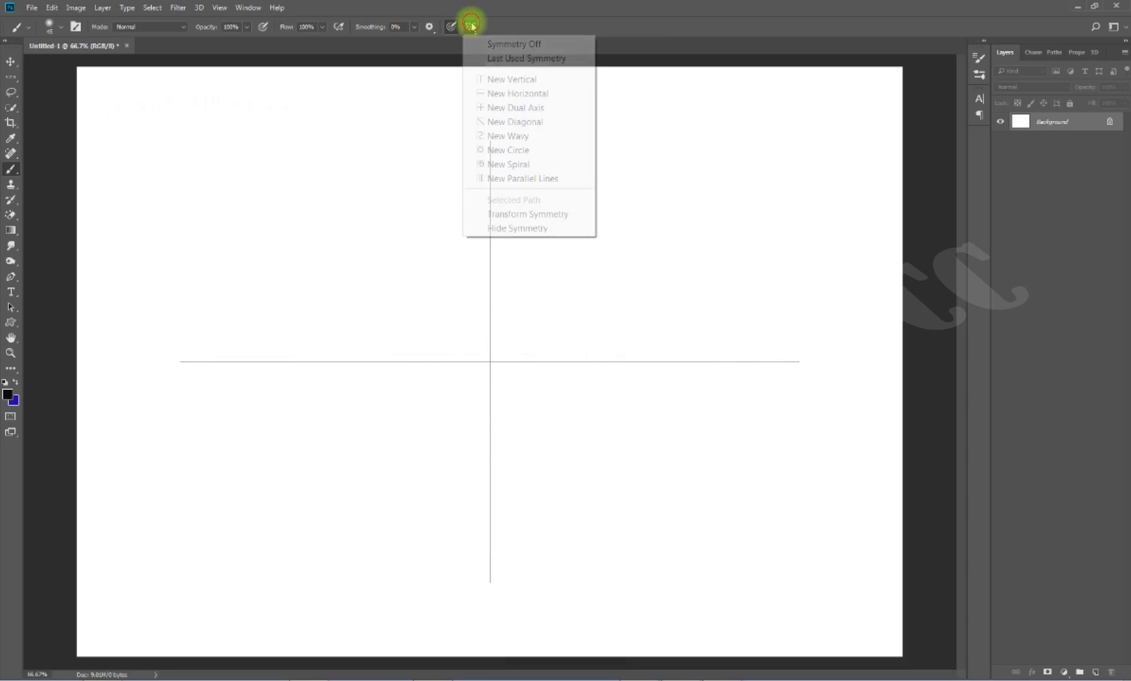
Stretch a new diagonal symmetry axis corner to corner, test a mirrored stroke, then undo the strokes.
left_click(558, 122)
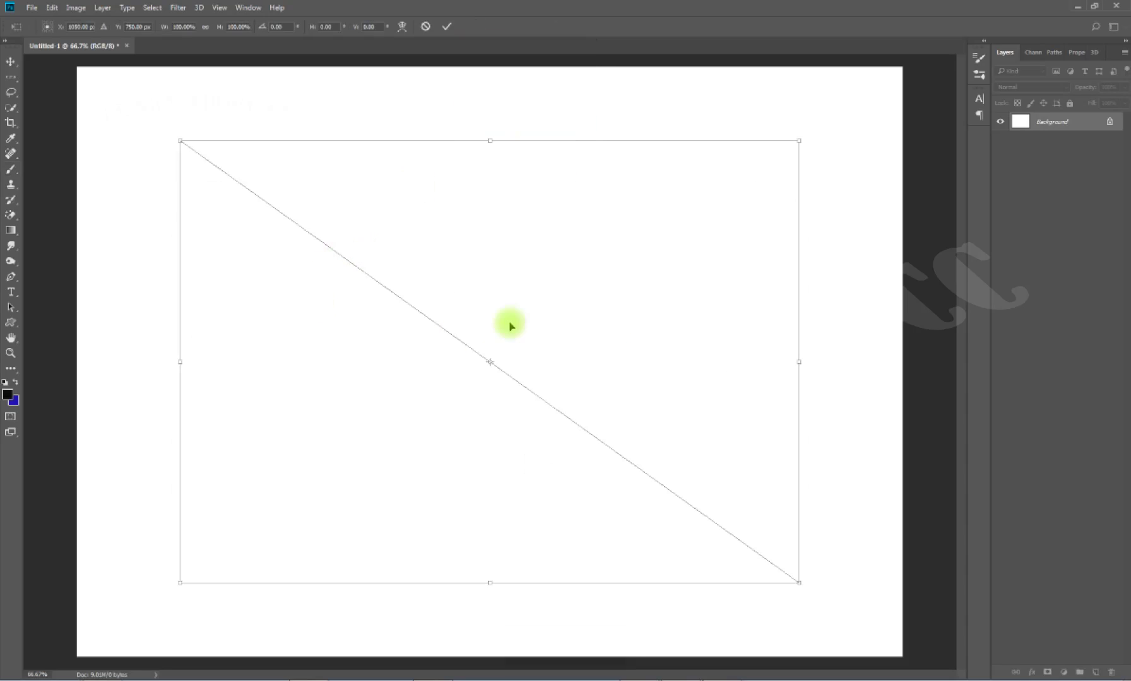
left_click_drag(180, 141, 82, 67)
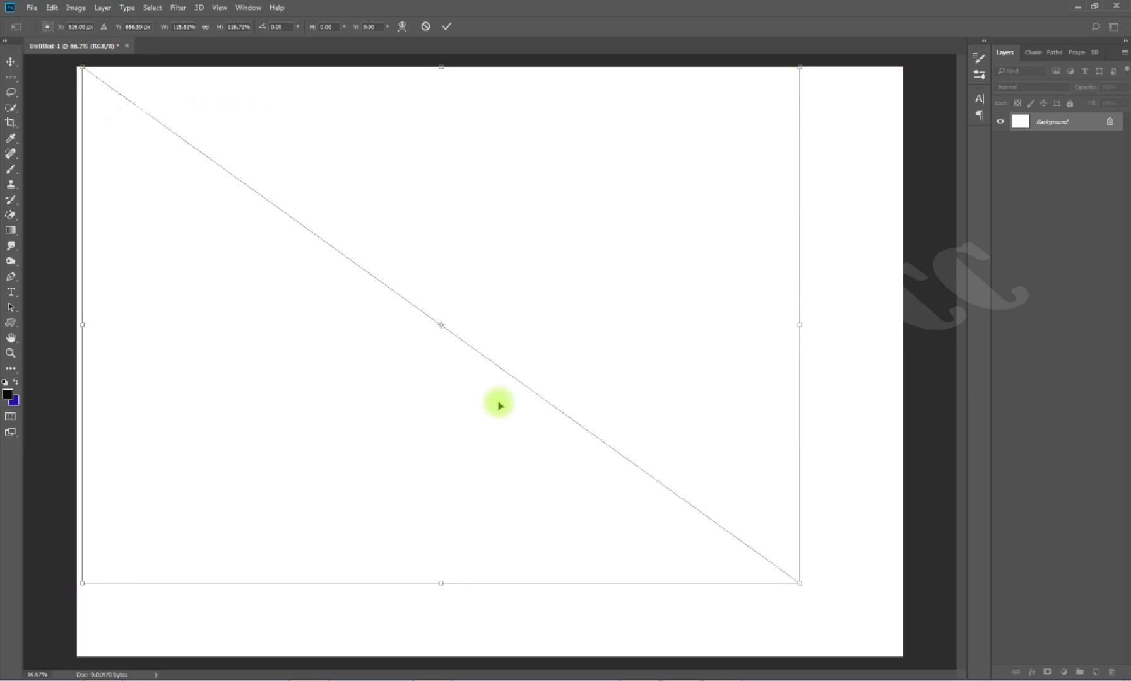
left_click_drag(798, 581, 873, 637)
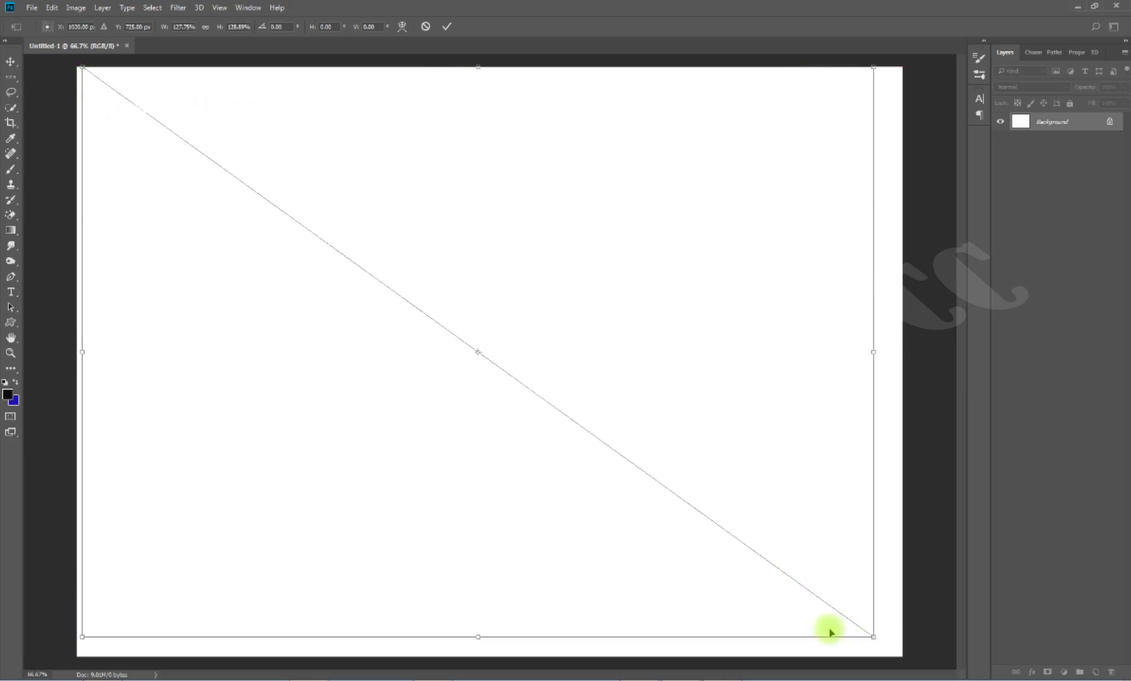
key("Return")
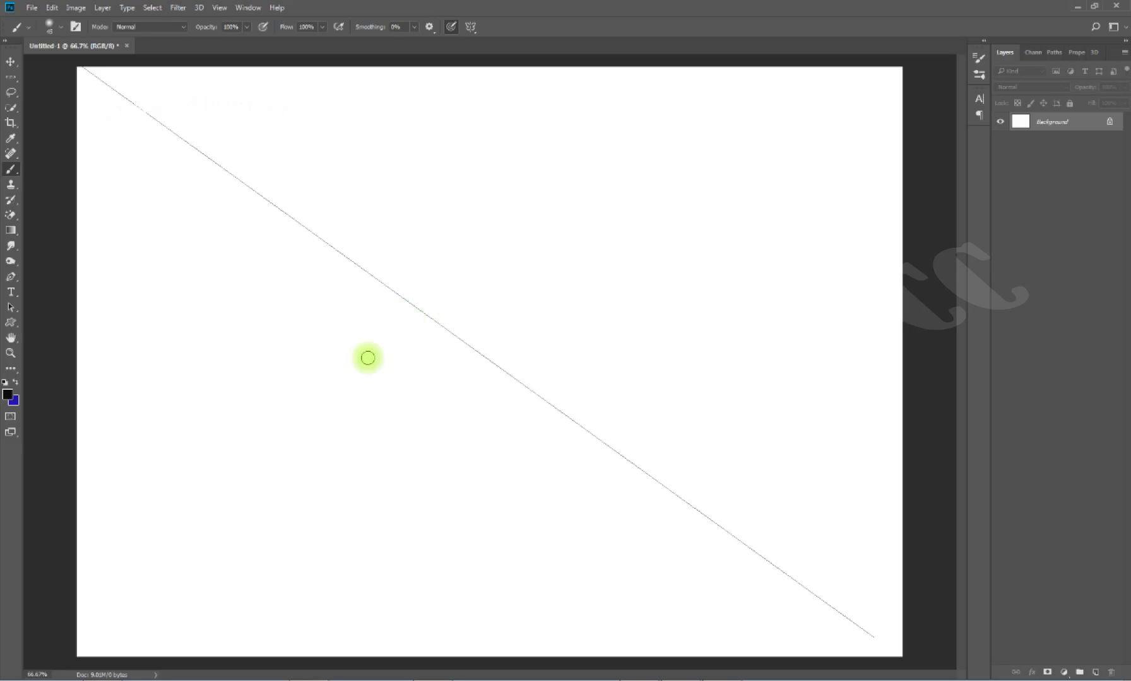
mouse_move(136, 256)
left_mouse_down()
mouse_move(338, 199)
mouse_move(432, 356)
mouse_move(654, 345)
mouse_move(550, 371)
mouse_move(775, 533)
mouse_move(460, 620)
mouse_move(318, 313)
mouse_move(565, 63)
mouse_move(540, 252)
mouse_move(543, 337)
left_mouse_up()
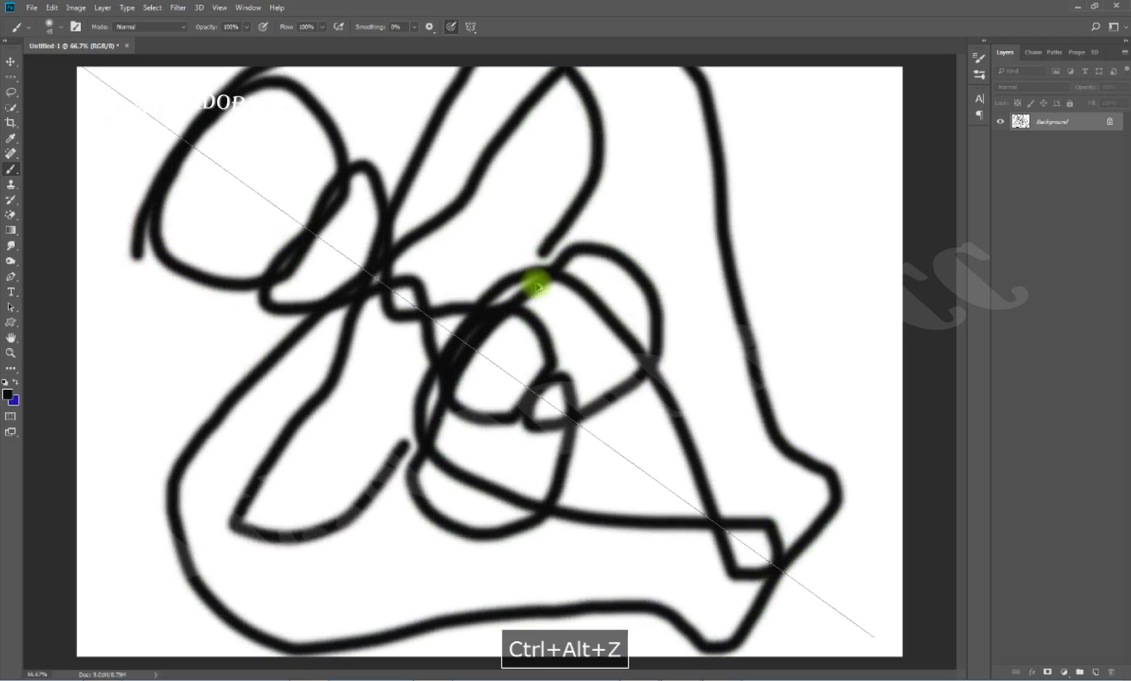
key("ctrl+alt+z")
key("ctrl+alt+z")
key("ctrl+alt+z")
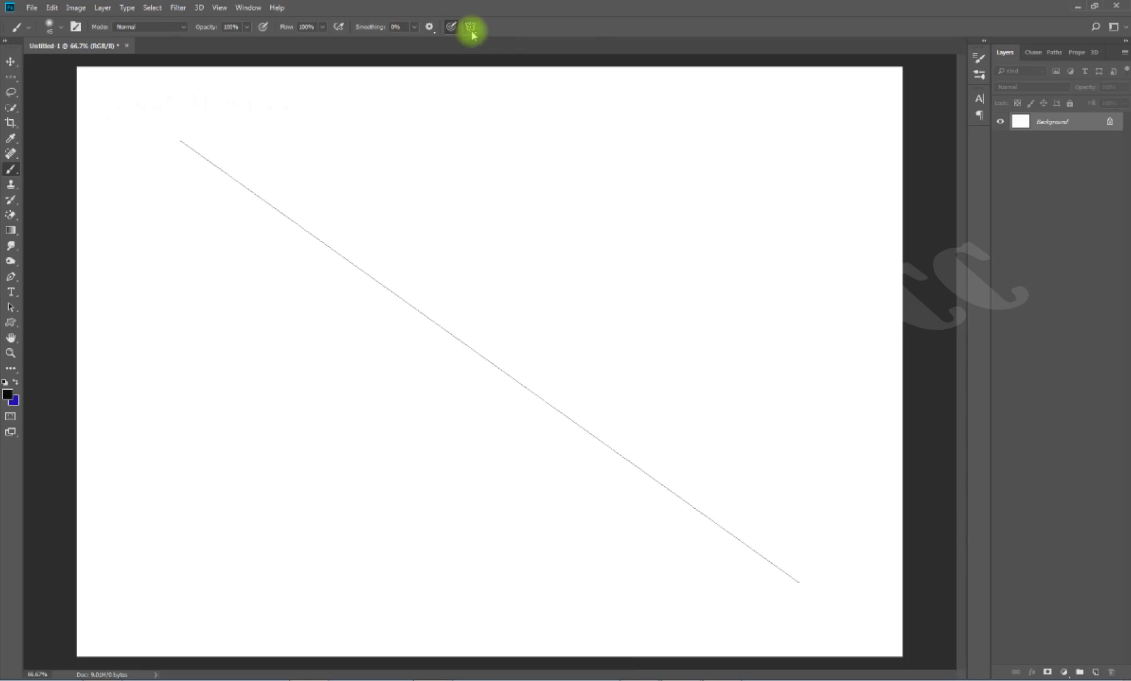
Create a broad S-shaped wavy symmetry guide spanning the canvas, test a stroke, then undo it.
left_click(471, 27)
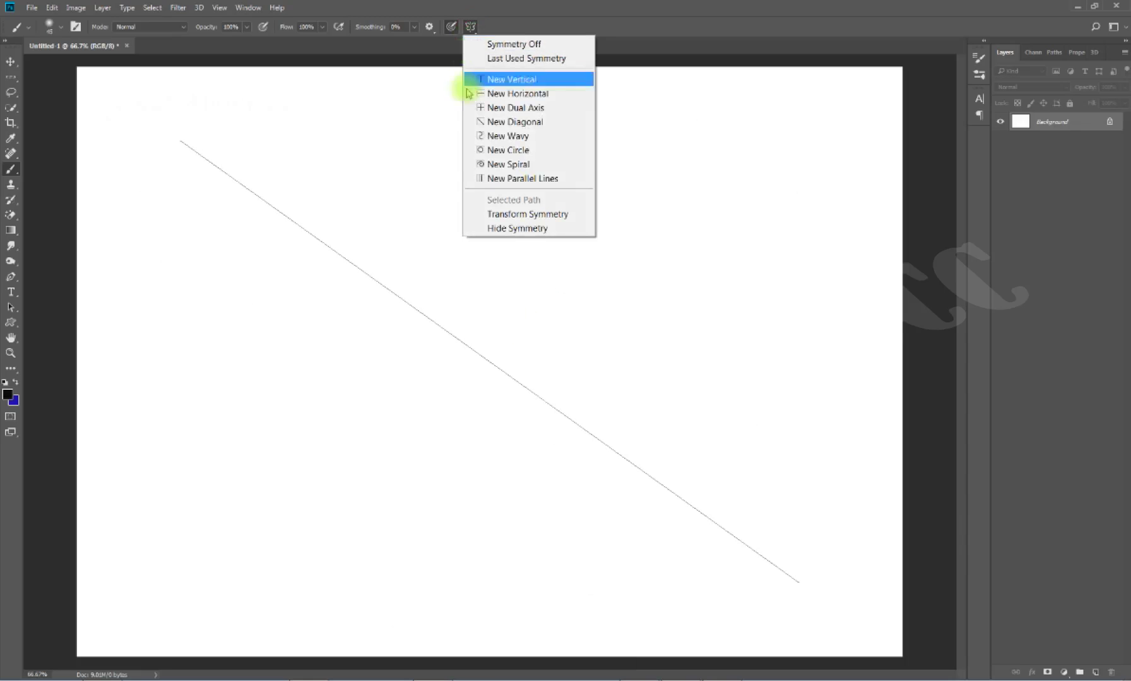
left_click(502, 137)
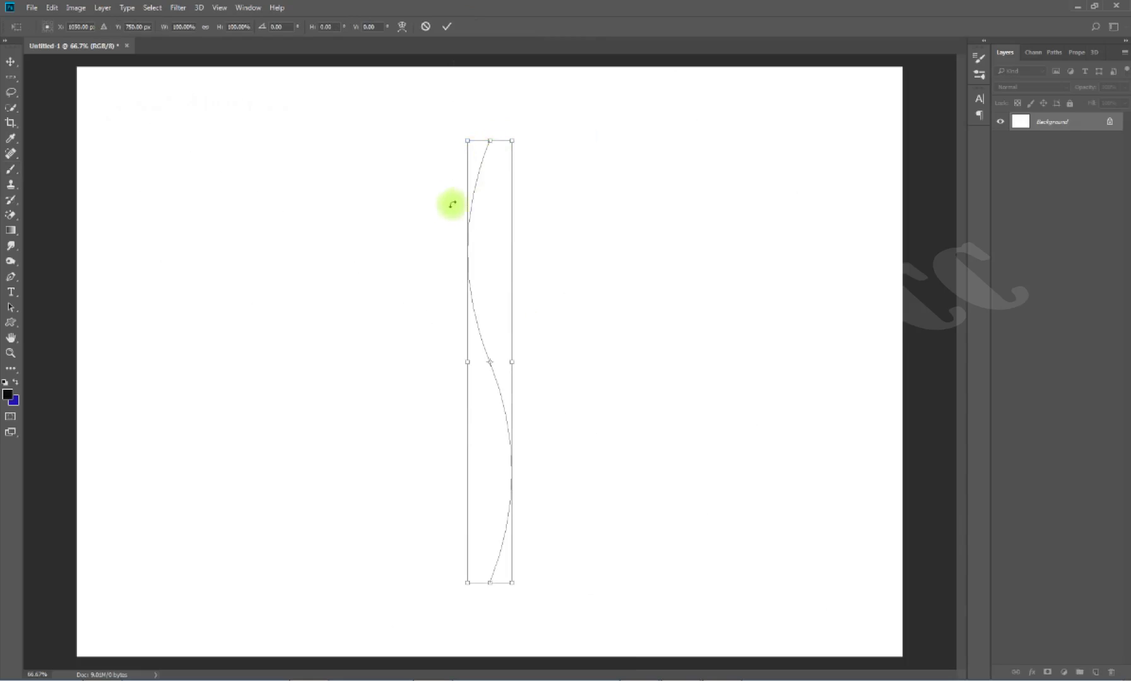
left_click_drag(492, 139, 505, 75)
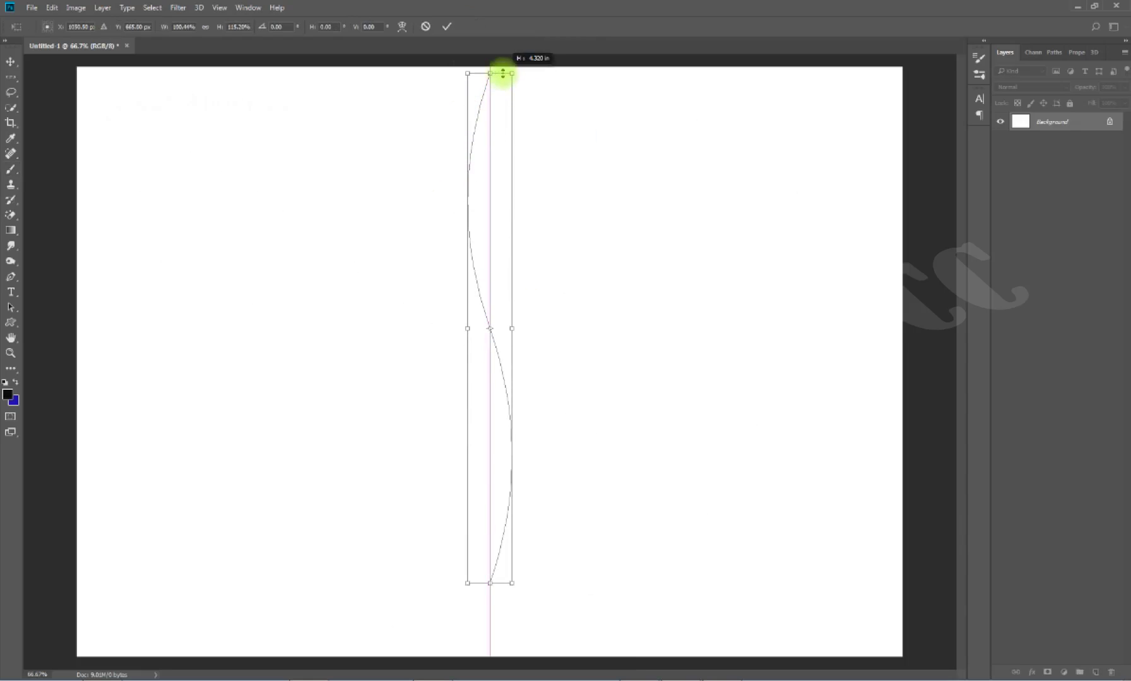
mouse_move(466, 332)
left_mouse_down()
mouse_move(348, 339)
mouse_move(699, 333)
mouse_move(192, 356)
mouse_move(285, 361)
mouse_move(216, 363)
left_mouse_up()
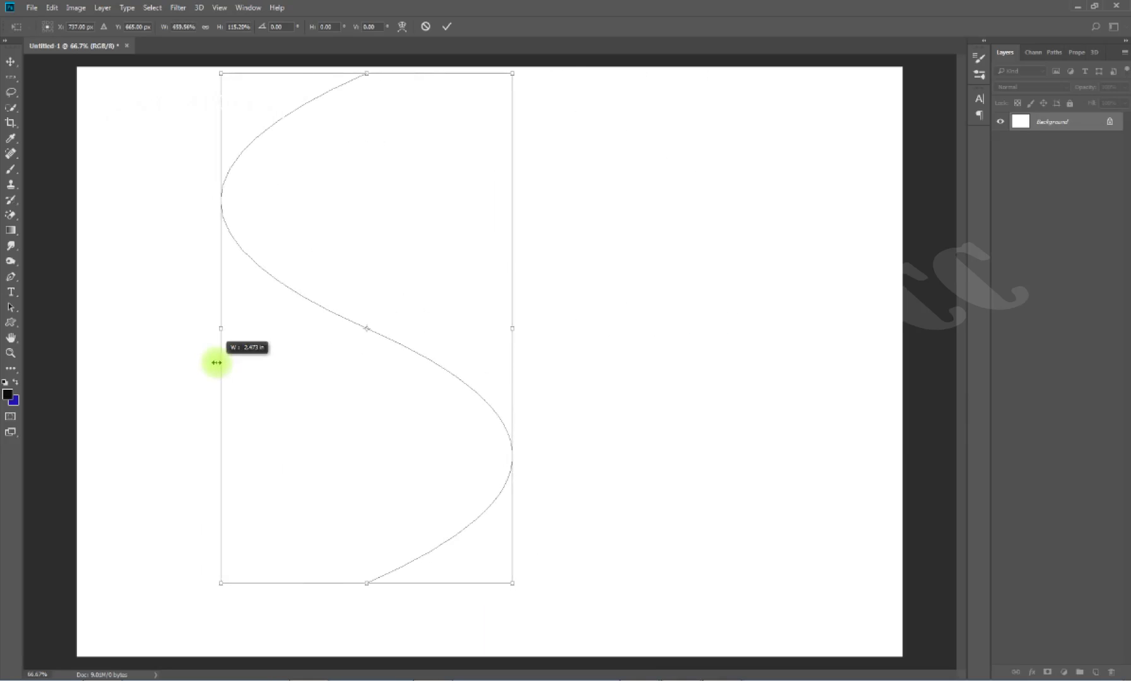
left_click_drag(517, 328, 665, 330)
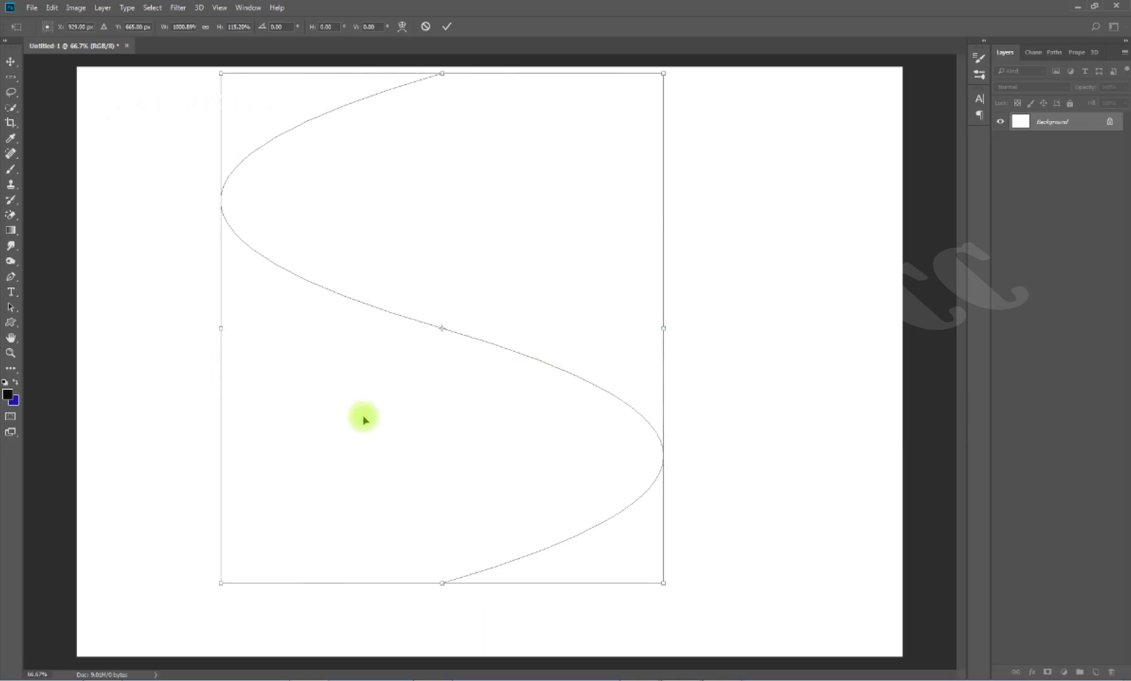
key("Return")
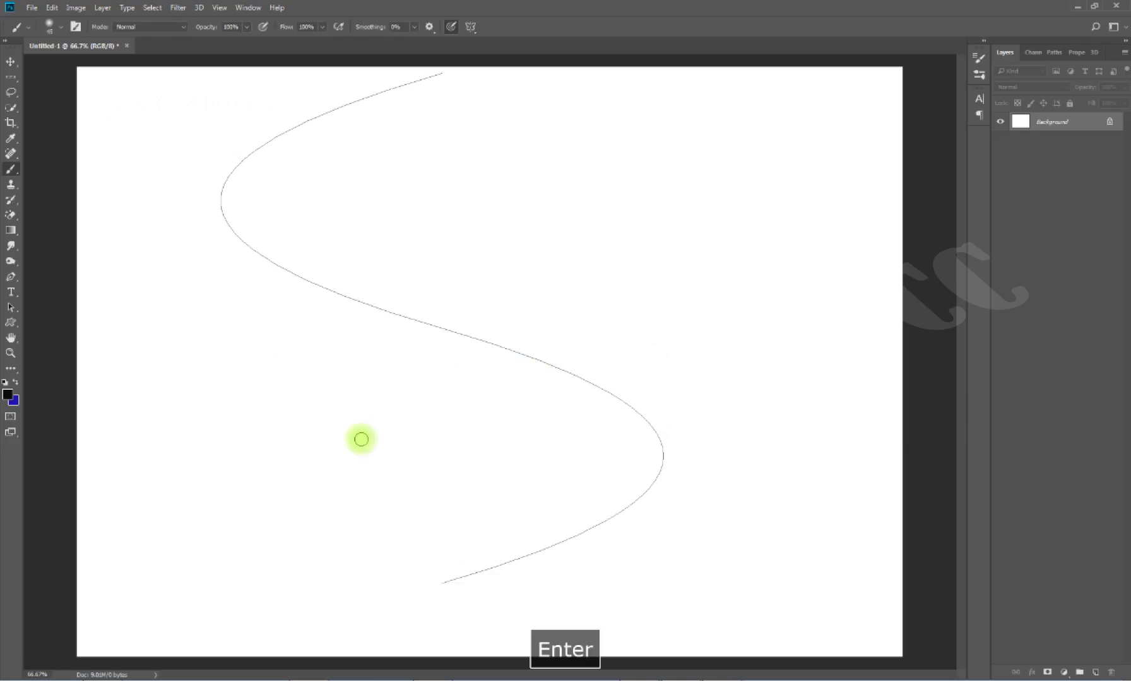
mouse_move(459, 113)
left_mouse_down()
mouse_move(283, 243)
mouse_move(368, 326)
mouse_move(482, 252)
mouse_move(586, 353)
mouse_move(652, 299)
mouse_move(626, 447)
mouse_move(644, 505)
mouse_move(522, 533)
mouse_move(478, 593)
mouse_move(427, 573)
left_mouse_up()
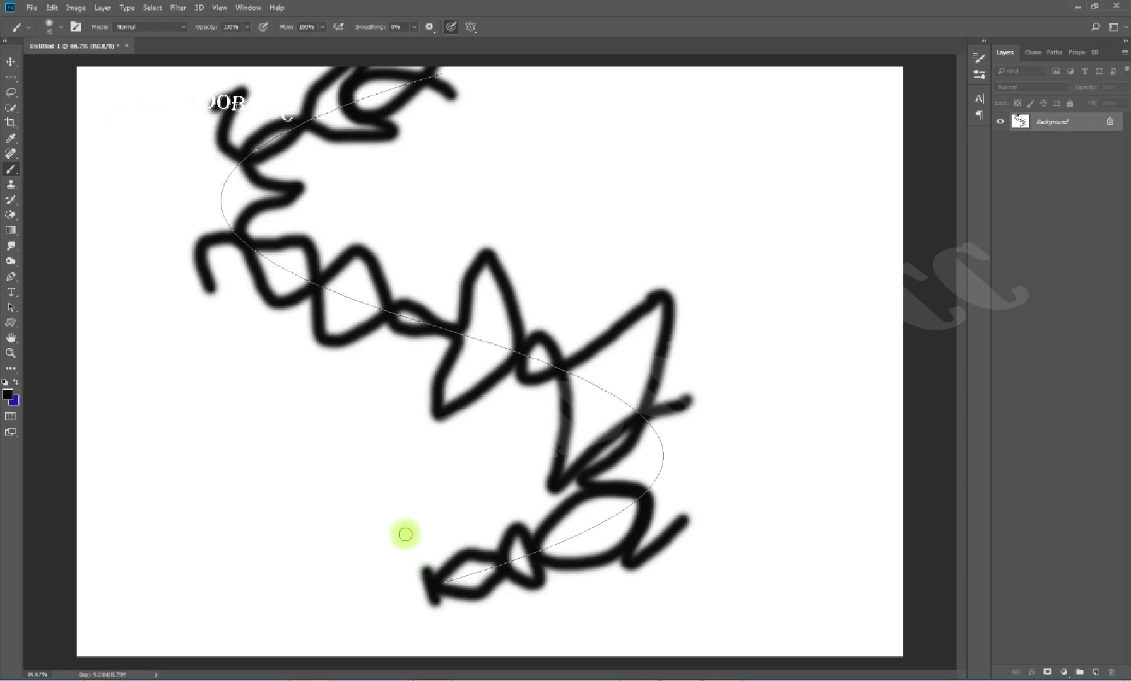
key("ctrl+z")
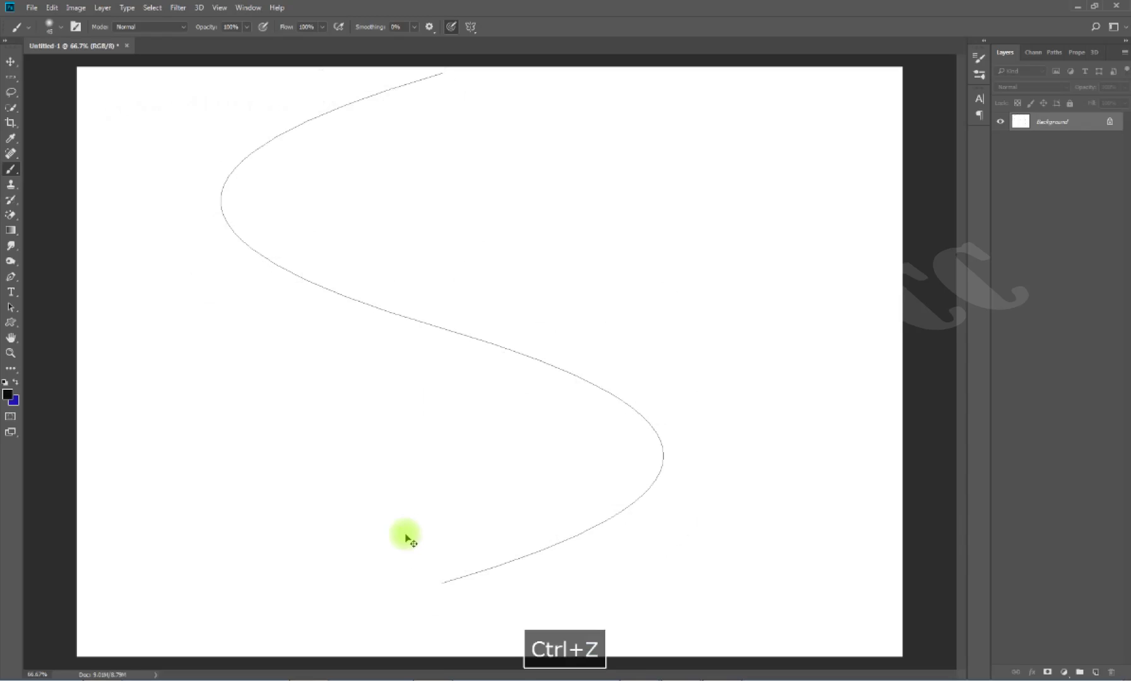
Add a centred spiral symmetry guide, paint a test stroke around it, then undo it.
left_click(470, 26)
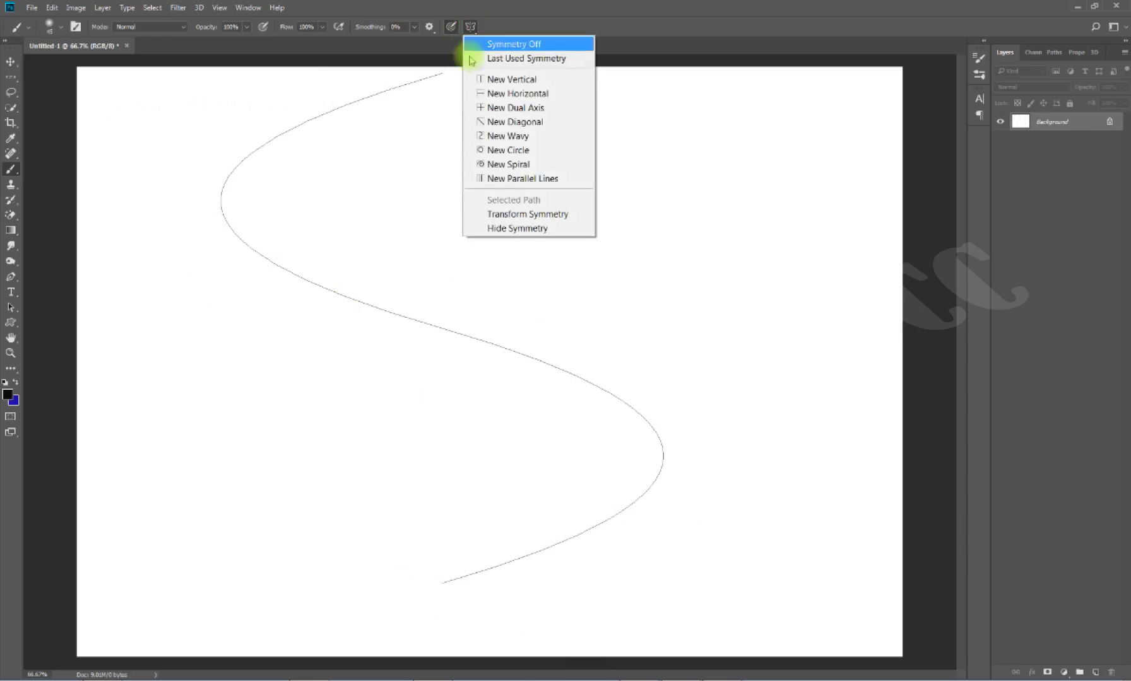
left_click(496, 166)
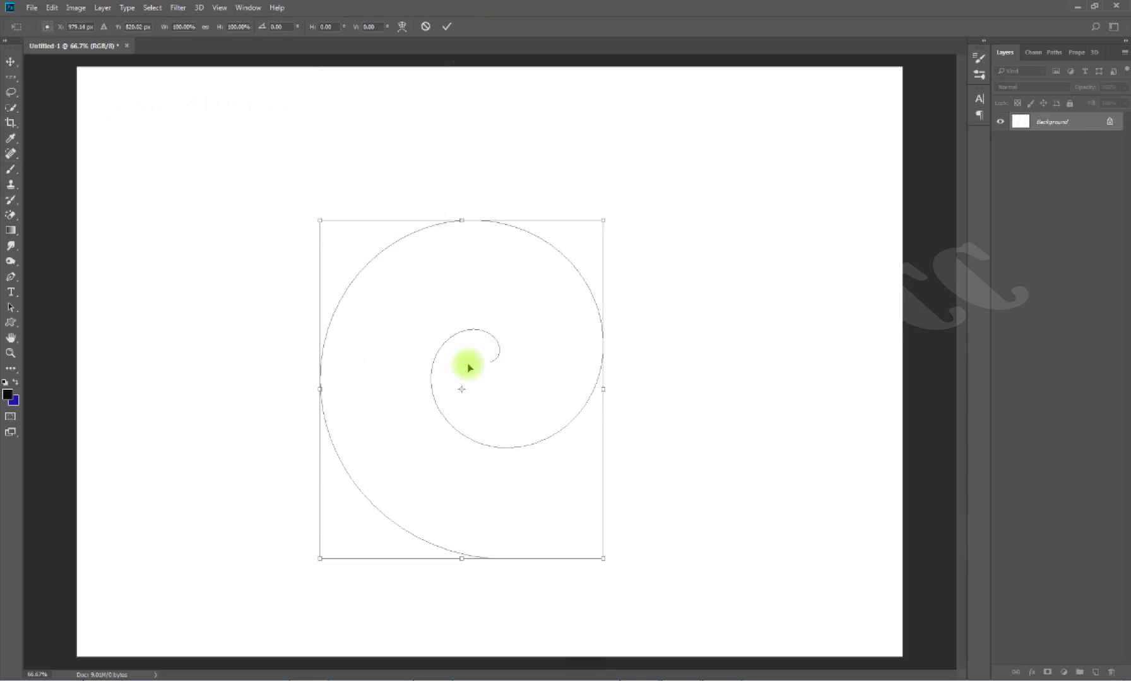
key("Return")
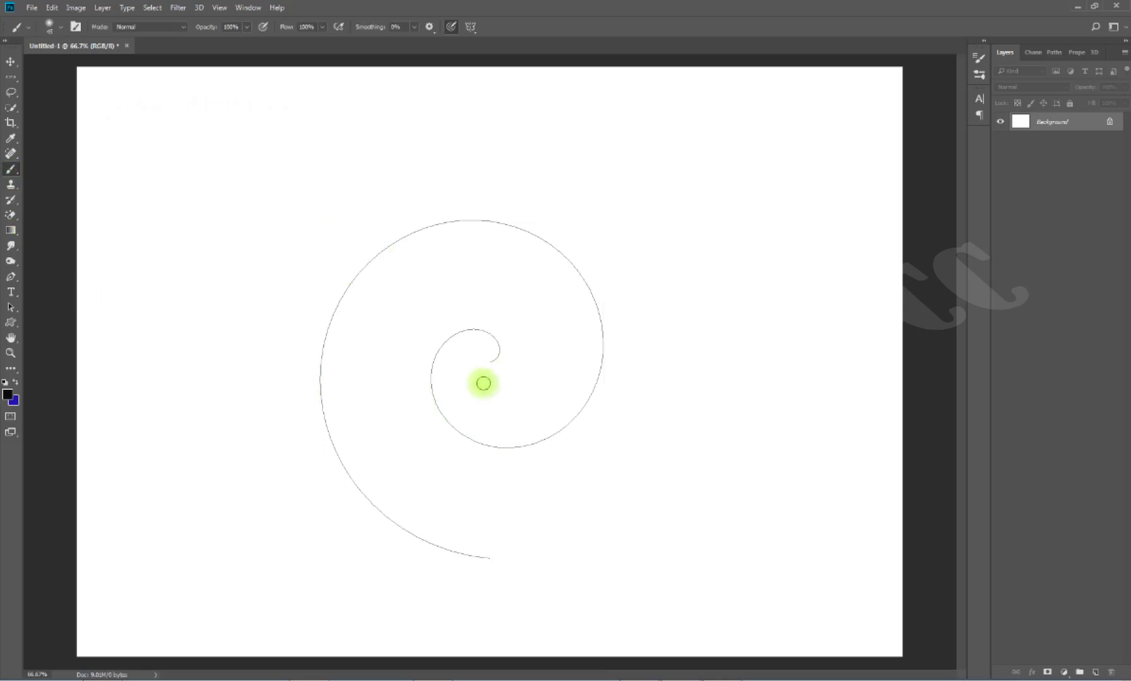
mouse_move(483, 346)
left_mouse_down()
mouse_move(500, 371)
mouse_move(497, 305)
mouse_move(447, 398)
mouse_move(470, 449)
mouse_move(558, 449)
mouse_move(606, 358)
mouse_move(581, 241)
mouse_move(495, 233)
mouse_move(344, 298)
mouse_move(310, 350)
mouse_move(301, 430)
mouse_move(371, 484)
mouse_move(480, 523)
mouse_move(600, 520)
mouse_move(602, 484)
mouse_move(538, 519)
left_mouse_up()
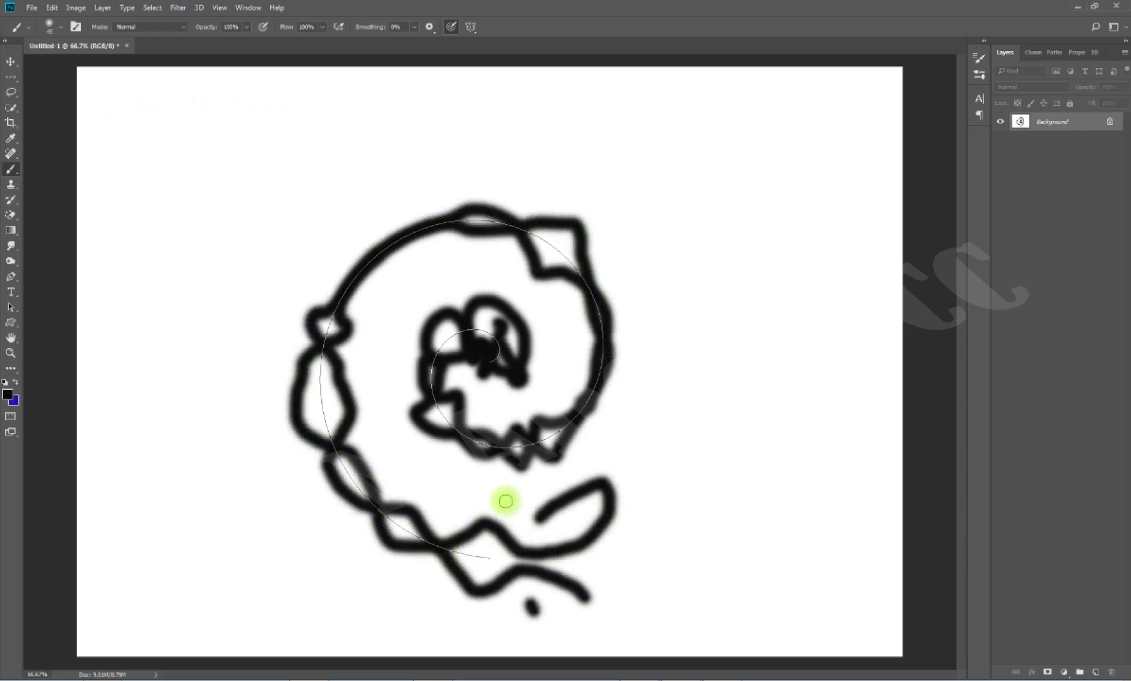
key("ctrl+z")
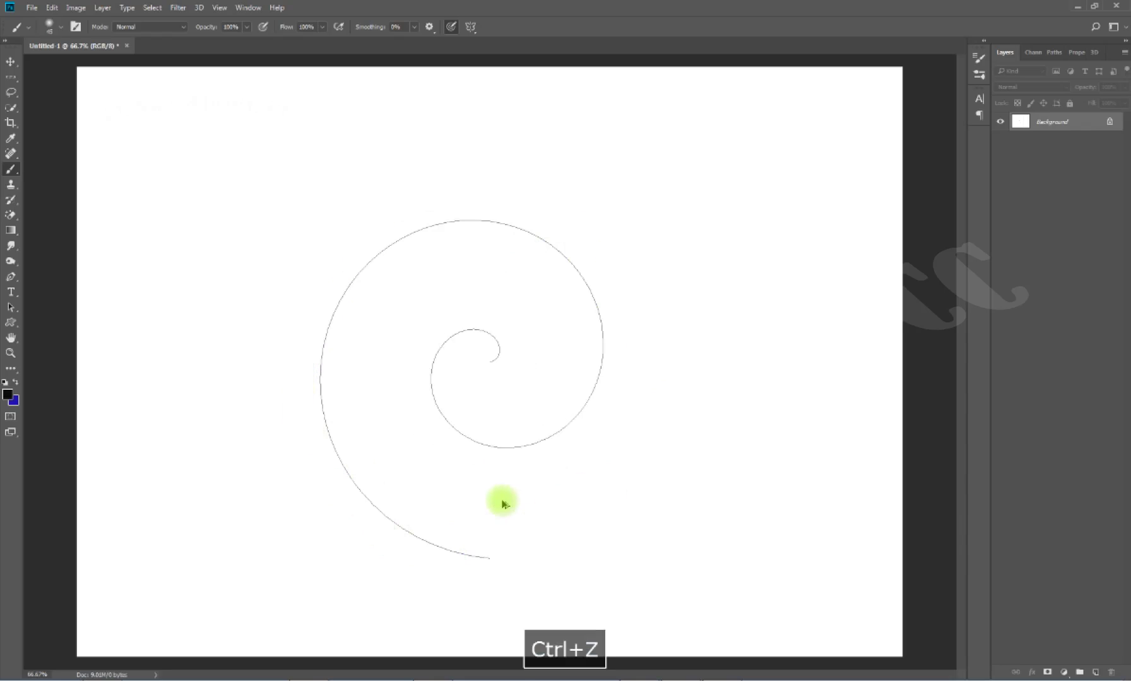
left_click(472, 27)
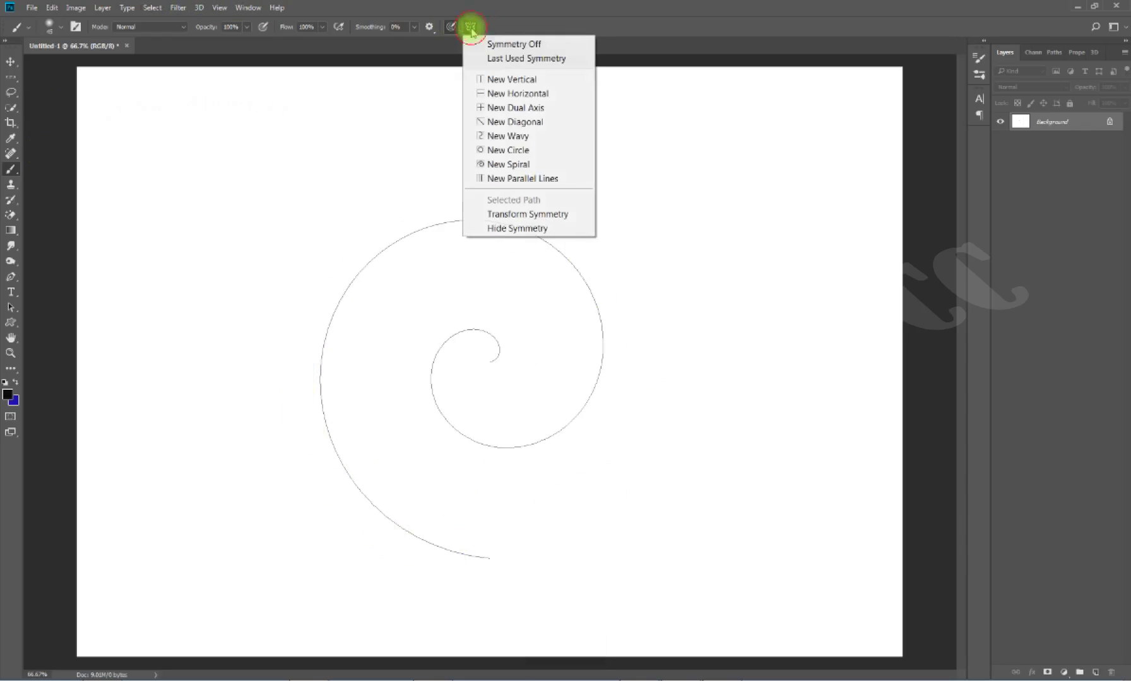
Add two vertical parallel-line symmetry guides and paint an arched figure and rounded bowl across them.
left_click(507, 185)
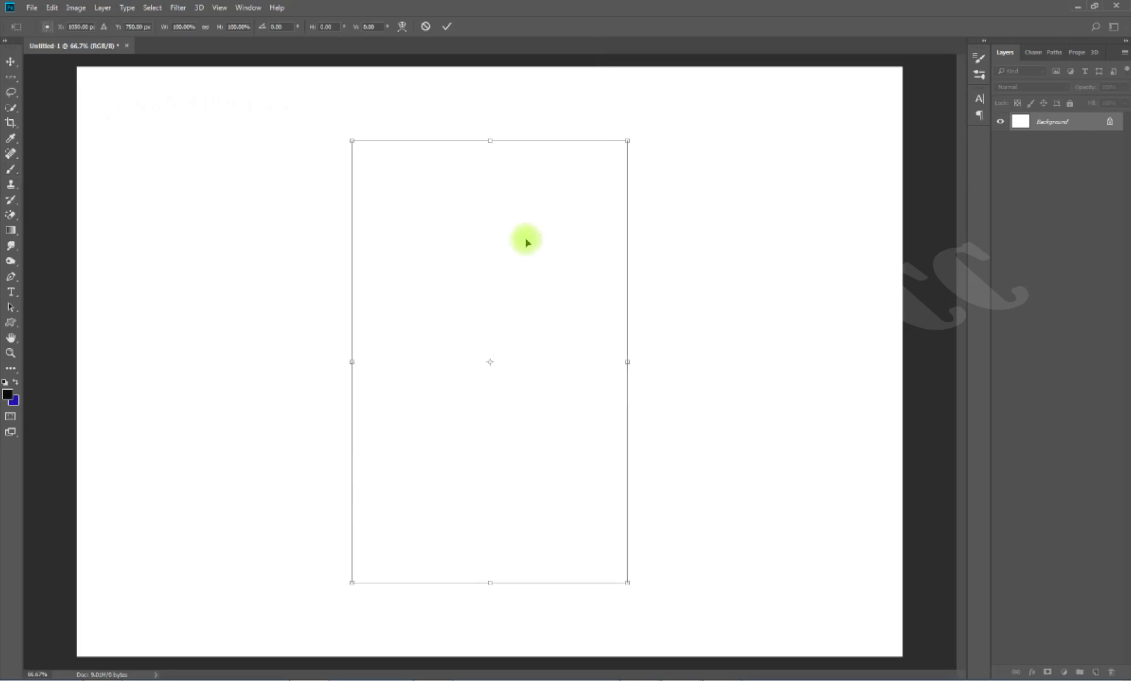
key("Return")
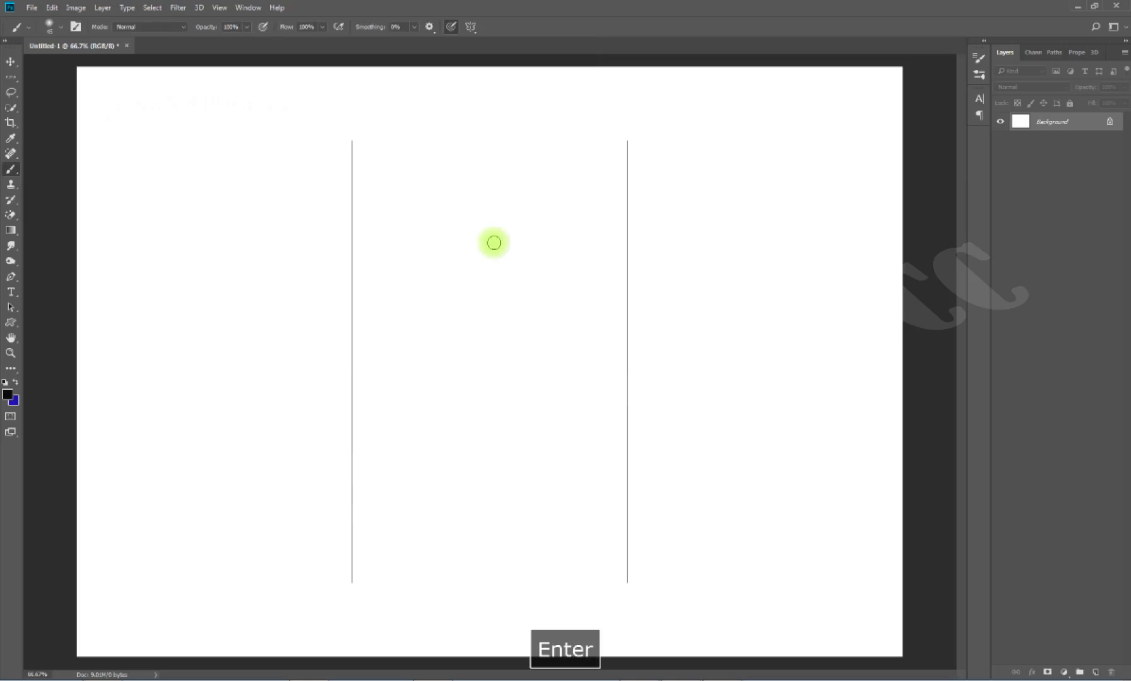
mouse_move(267, 218)
left_mouse_down()
mouse_move(370, 268)
mouse_move(354, 346)
mouse_move(429, 328)
mouse_move(467, 411)
mouse_move(313, 513)
mouse_move(353, 596)
left_mouse_up()
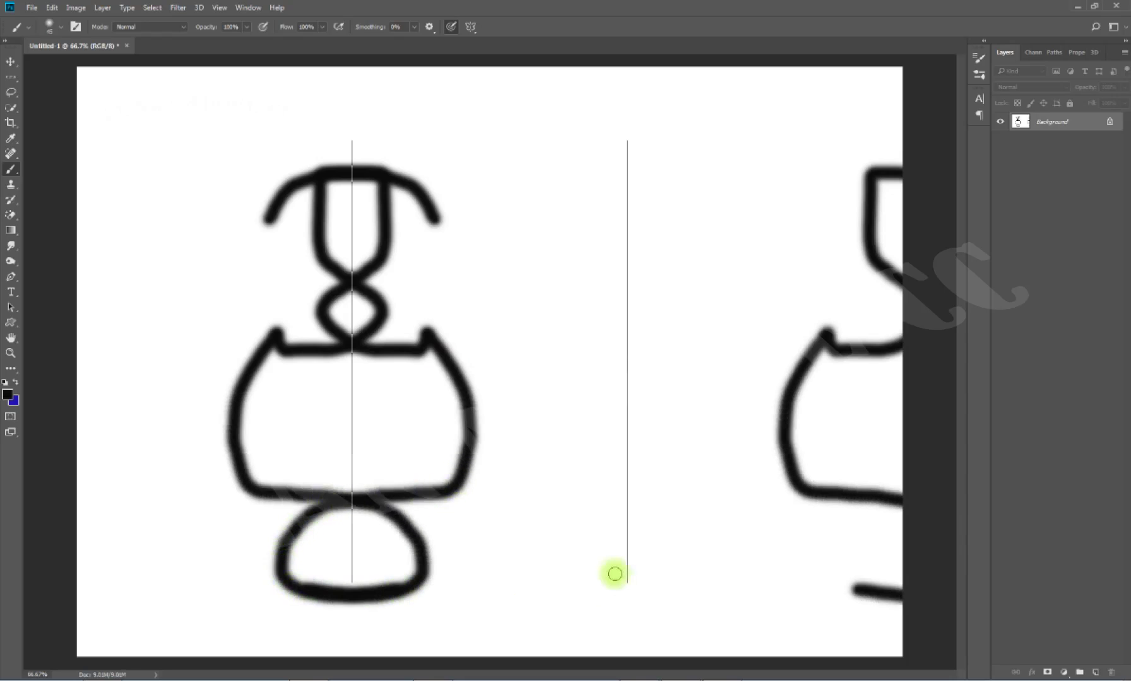
mouse_move(605, 522)
left_mouse_down()
mouse_move(644, 522)
mouse_move(588, 391)
mouse_move(619, 290)
mouse_move(603, 106)
mouse_move(646, 96)
left_mouse_up()
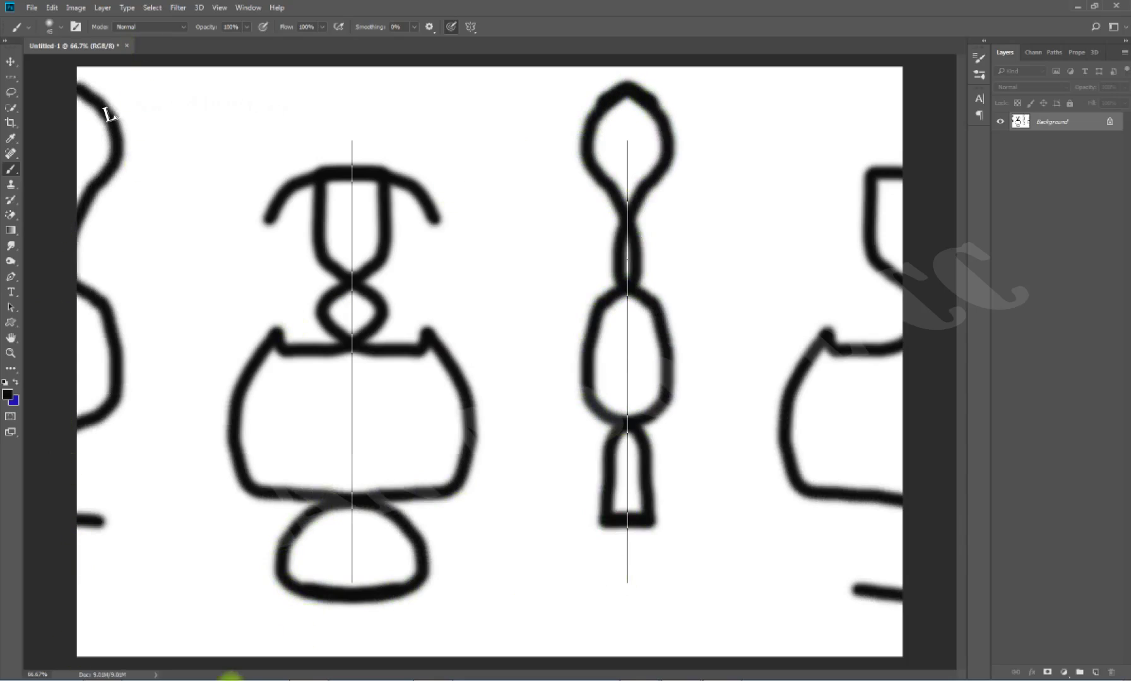
key("F9")
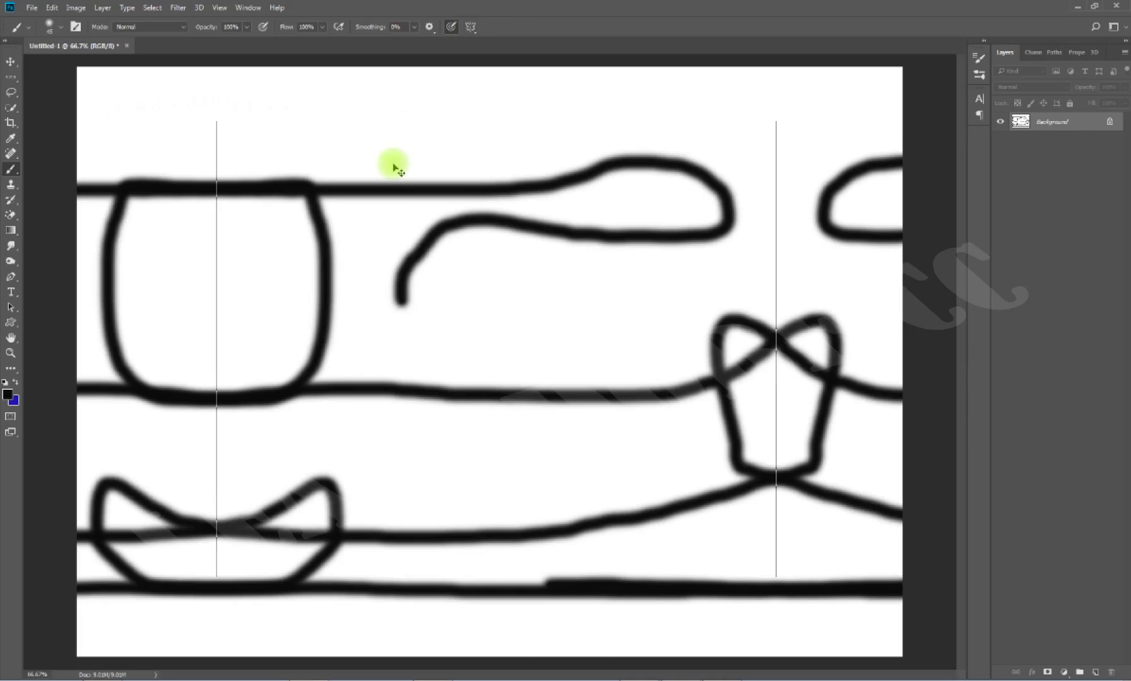
key("ctrl+k")
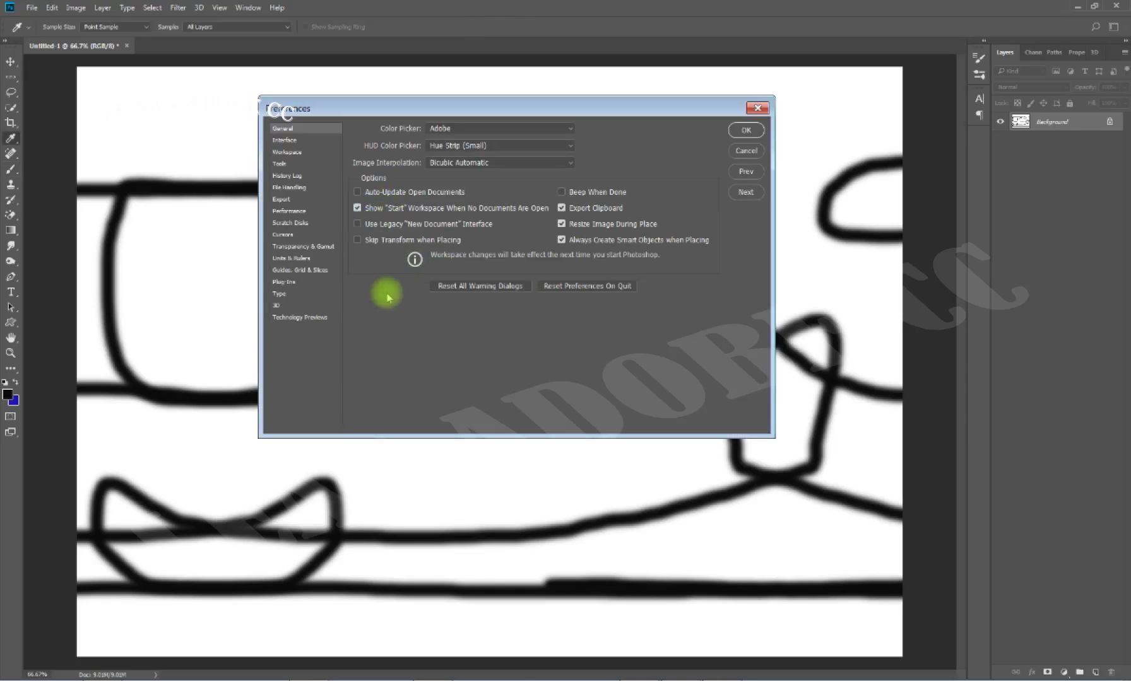
Uncheck Enable Paint Symmetry in Technology Previews, then paint unmirrored freehand loops on the upper canvas.
left_click(282, 319)
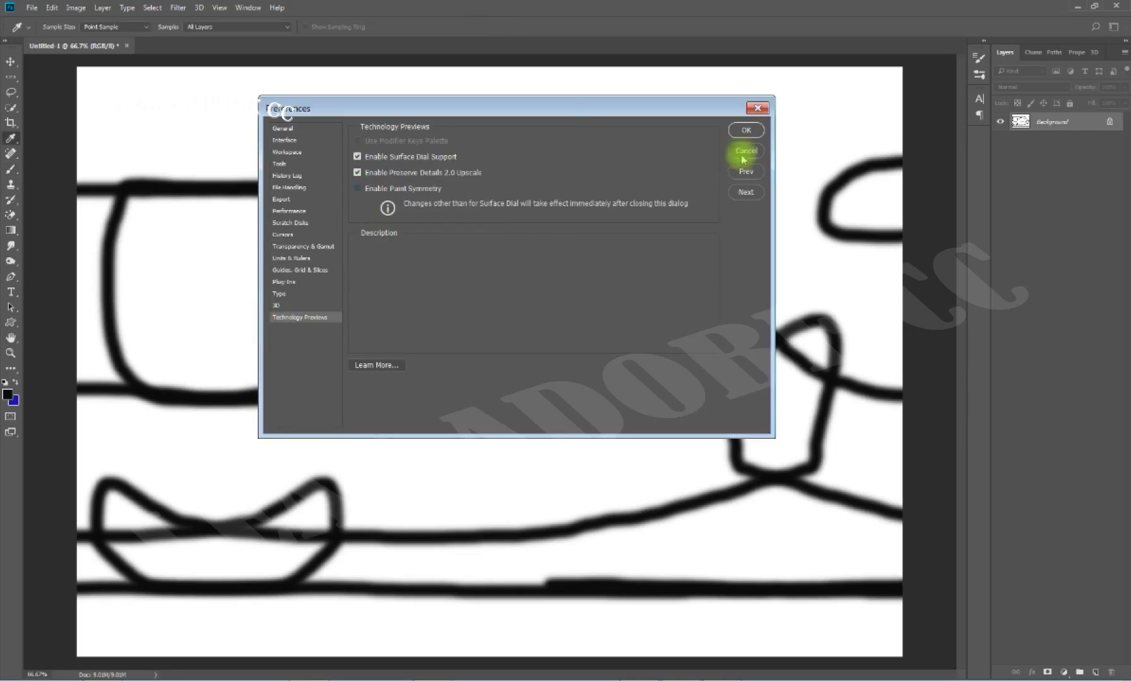
left_click(746, 130)
key("b")
mouse_move(436, 148)
left_mouse_down()
mouse_move(613, 48)
mouse_move(760, 210)
mouse_move(282, 265)
mouse_move(268, 189)
mouse_move(429, 429)
mouse_move(556, 444)
mouse_move(386, 414)
mouse_move(504, 656)
left_mouse_up()
Paint an unmirrored freehand curve, upright oval and zigzag across the lower canvas.
mouse_move(832, 656)
left_mouse_down()
mouse_move(595, 533)
mouse_move(621, 537)
mouse_move(411, 485)
mouse_move(529, 501)
left_mouse_up()
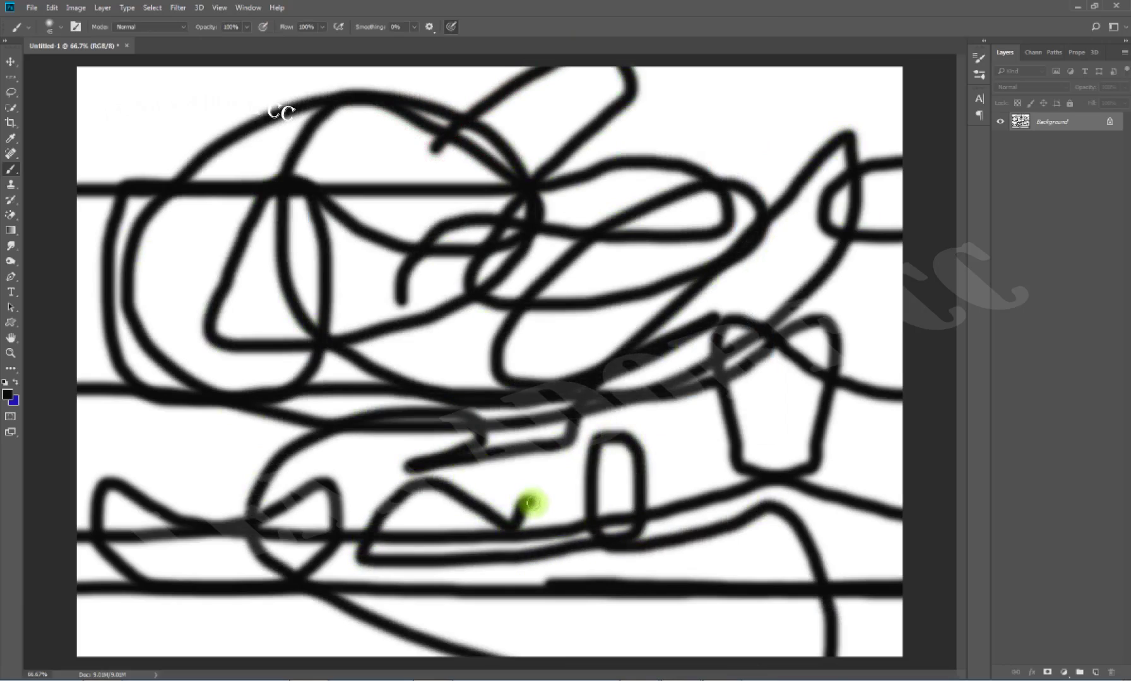